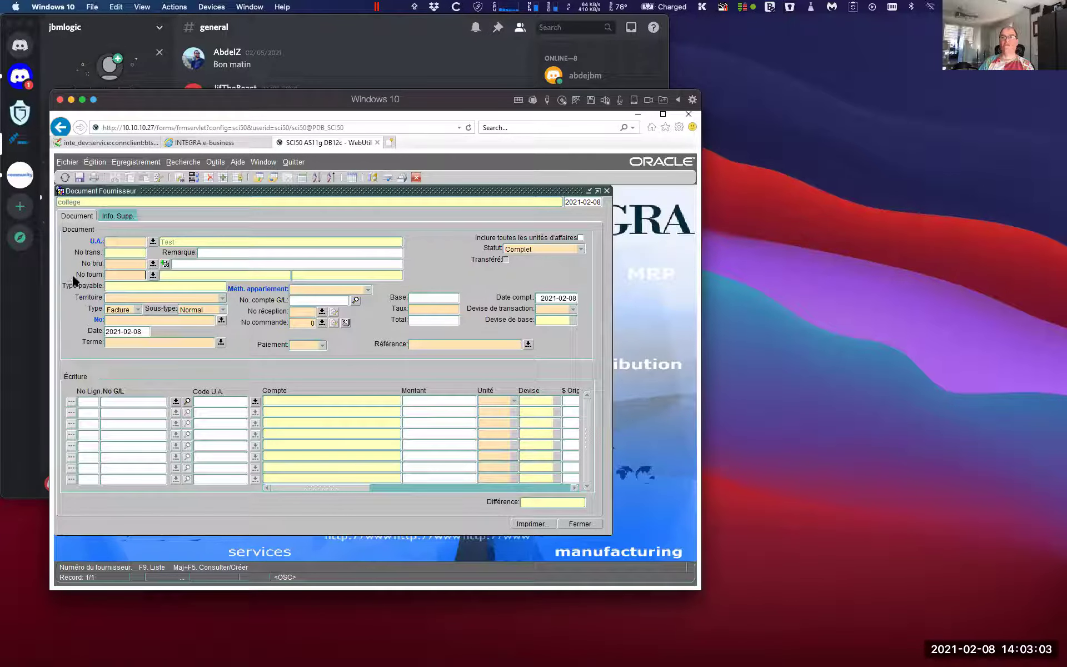
Open the supplier list of values from the blank Document Fournisseur form
left_click(152, 275)
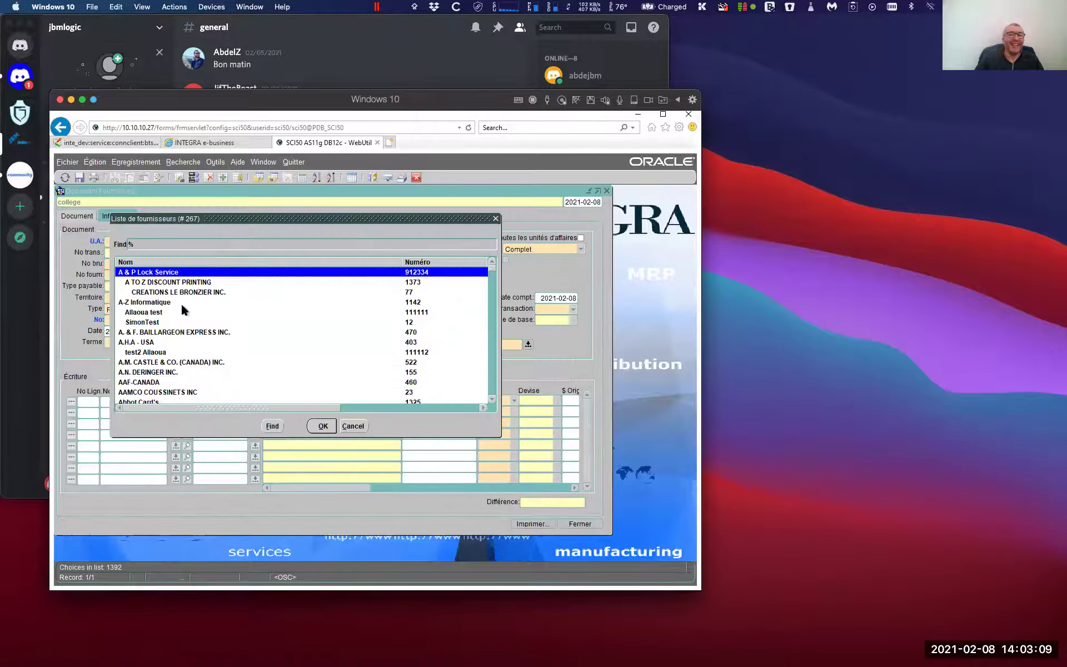
Filter suppliers with hyDR and set HYDRO-QUÉBEC (no. 133) as the invoice supplier
type("hyDR")
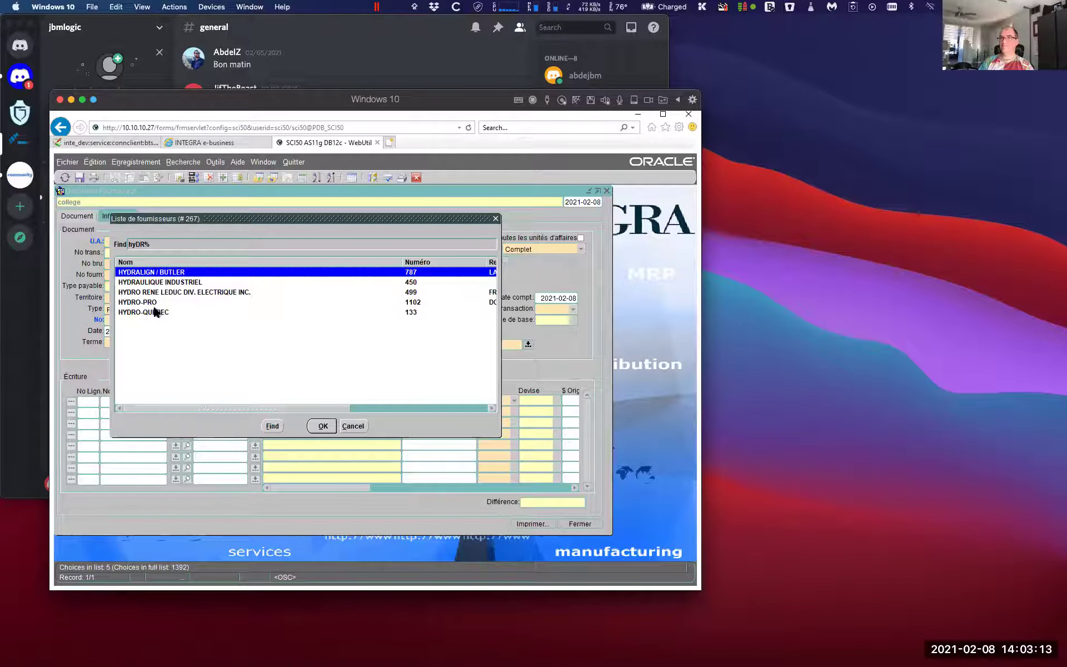
left_click(157, 311)
left_click(322, 426)
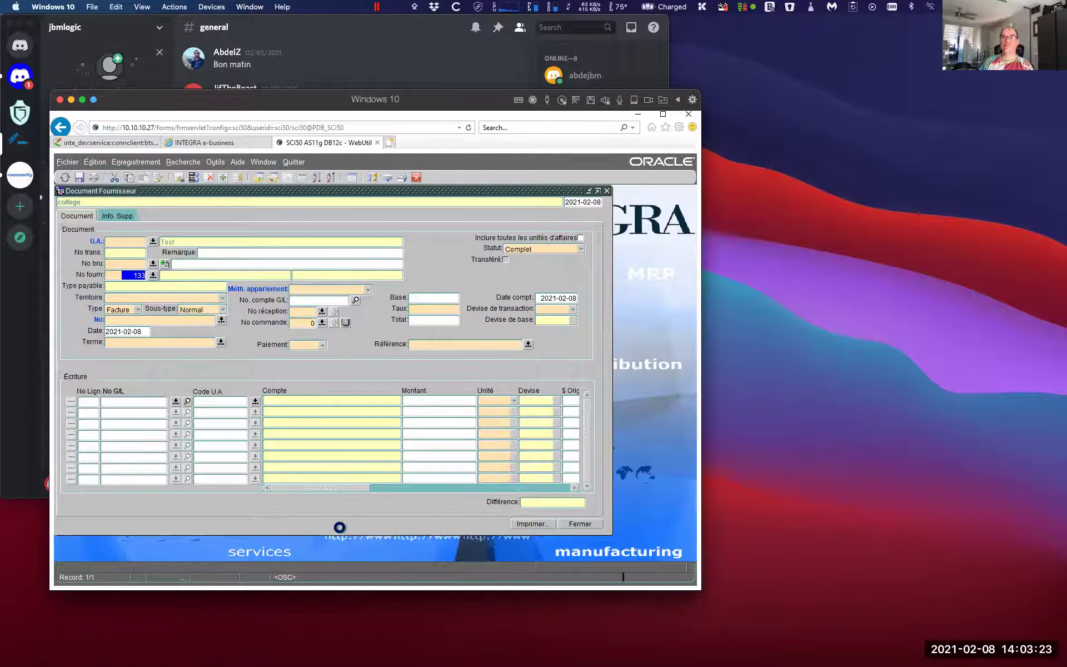
key("Tab")
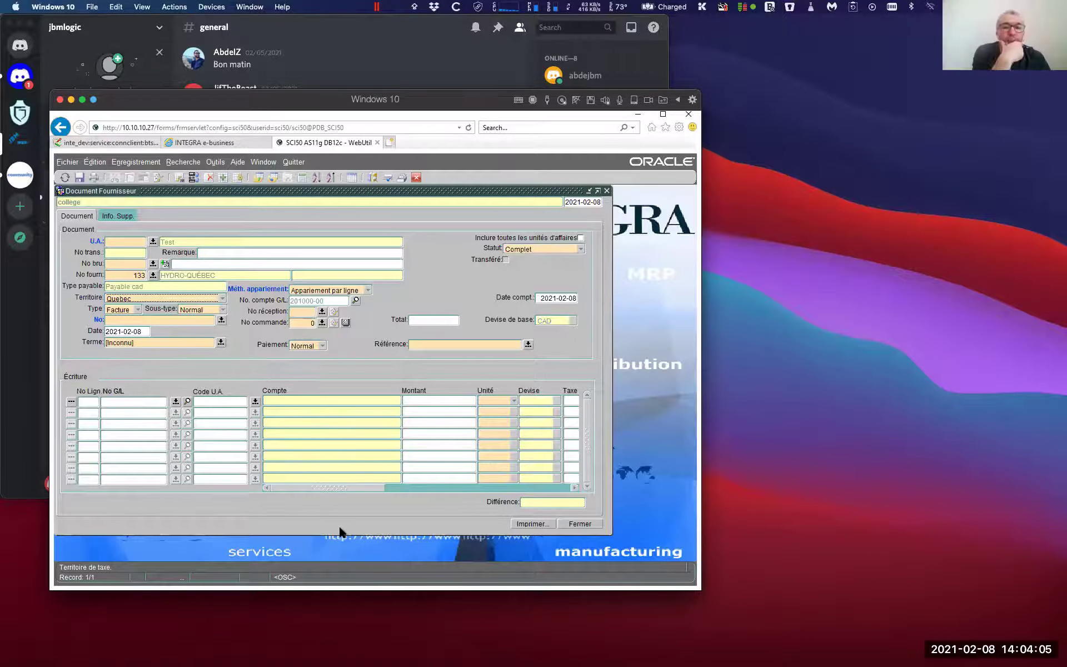
Enter document number 123456 and try date 20213101, which raises a date-format error
left_click(155, 318)
mouse_move(224, 658)
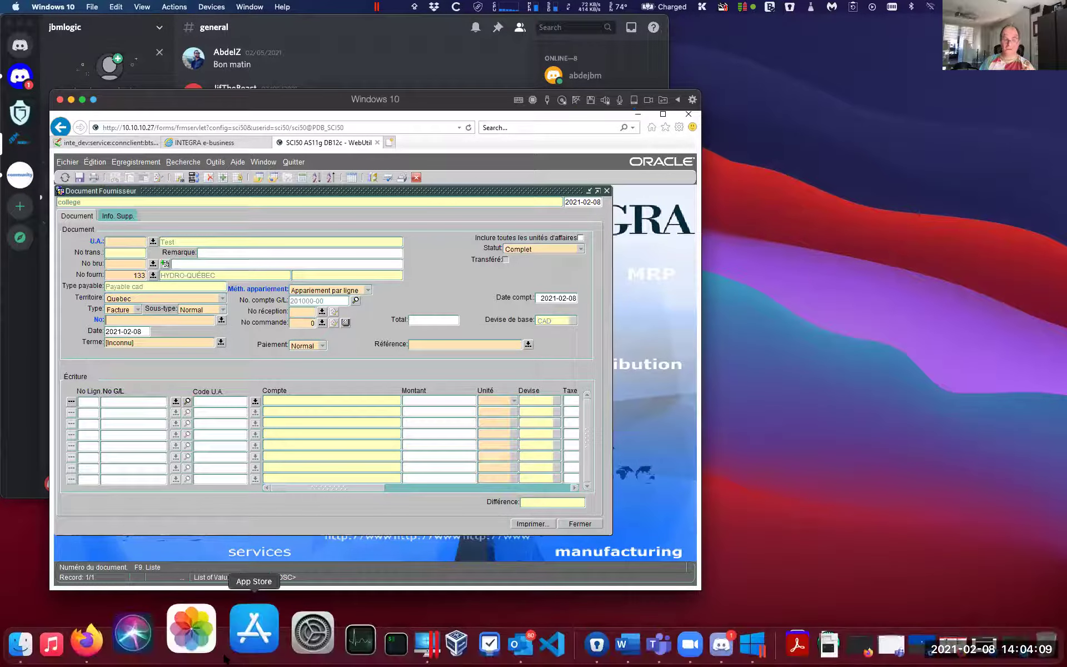
type("12")
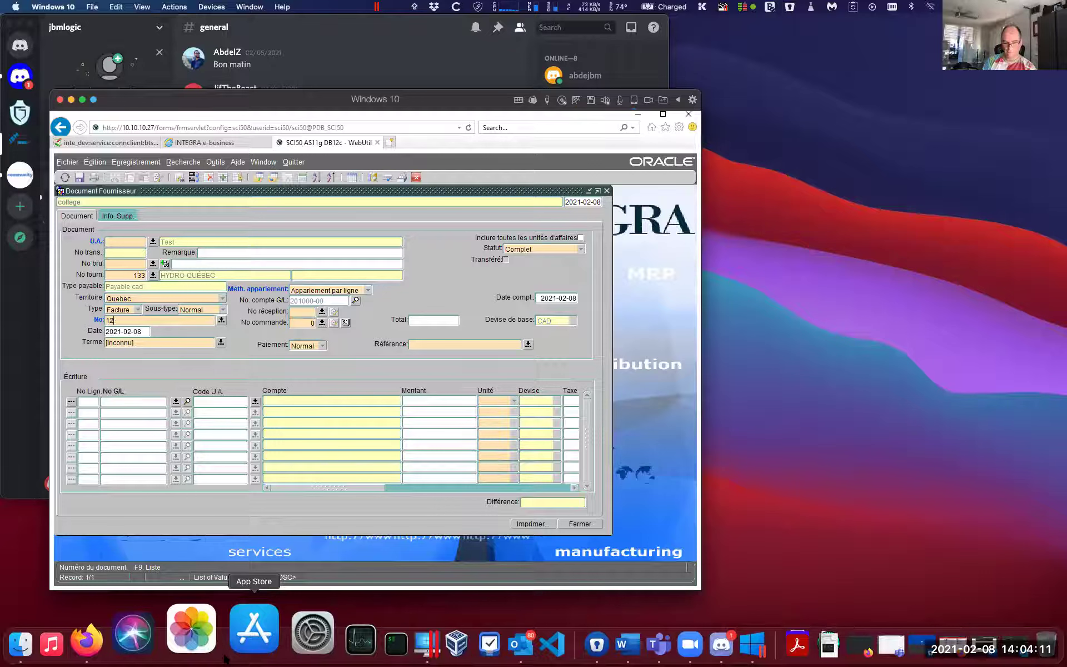
type("3456")
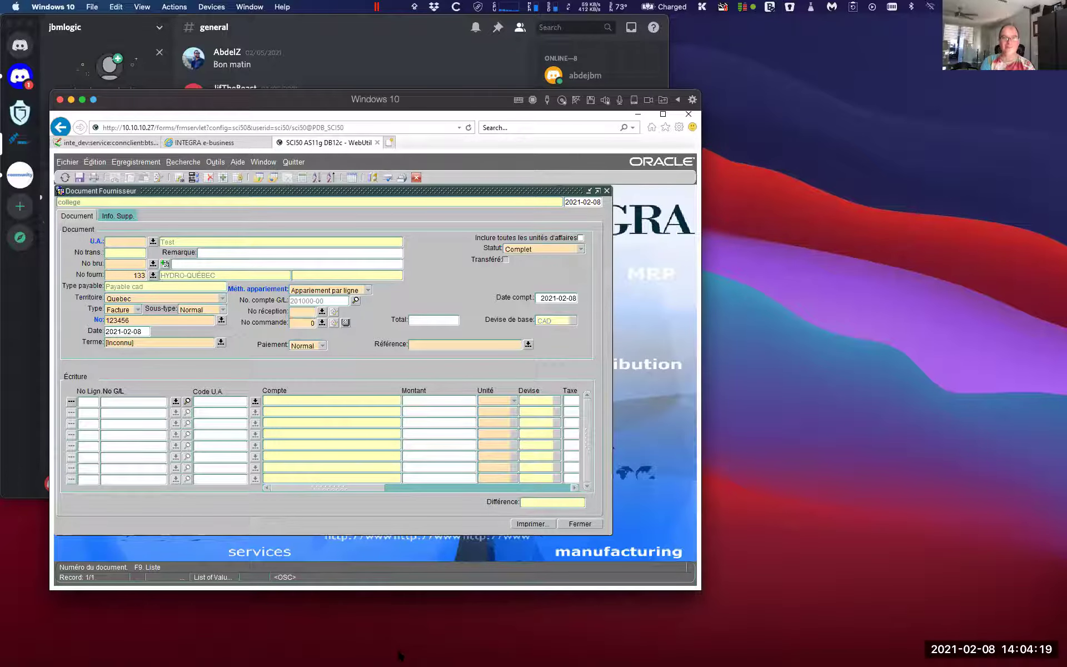
key("Tab")
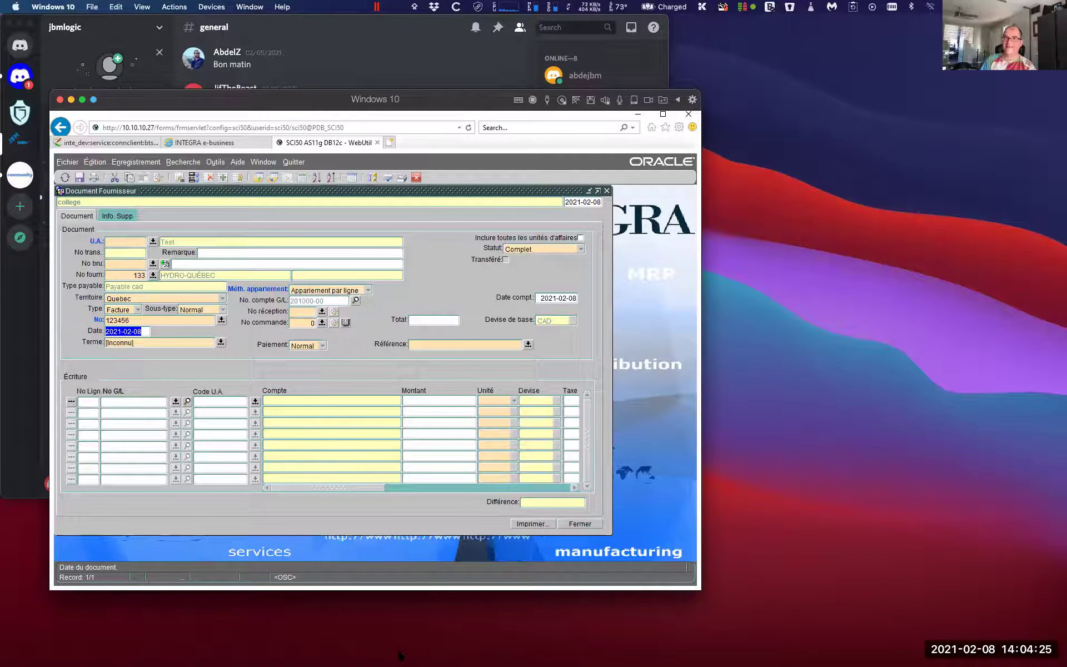
type("20213101")
key("Tab")
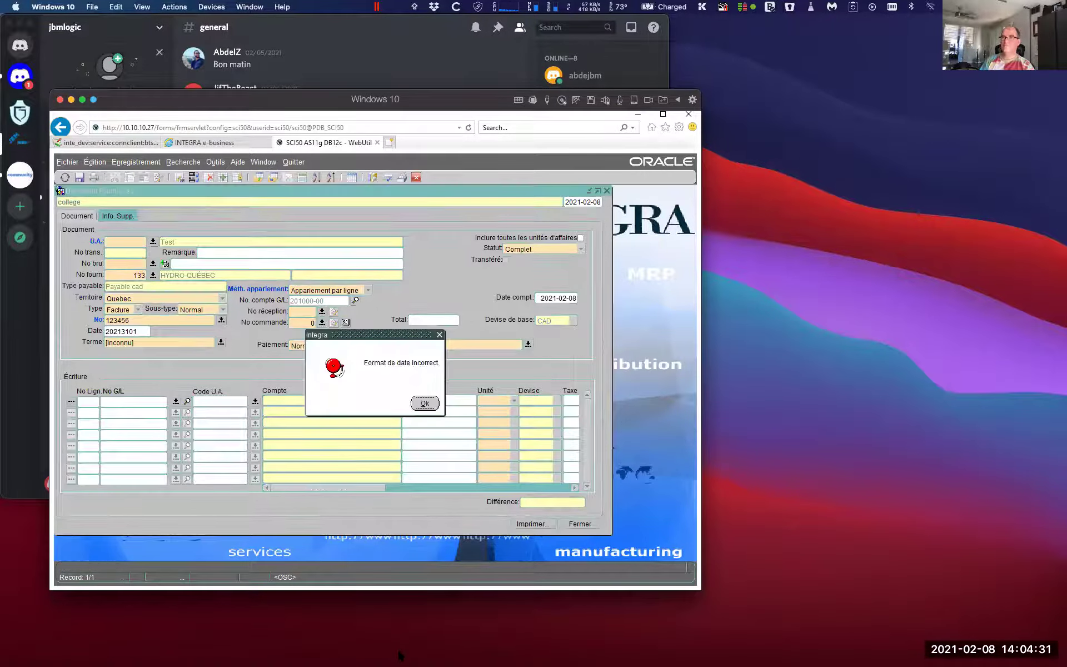
Dismiss the date-format error and re-enter the invoice date as 20210131
left_click(425, 404)
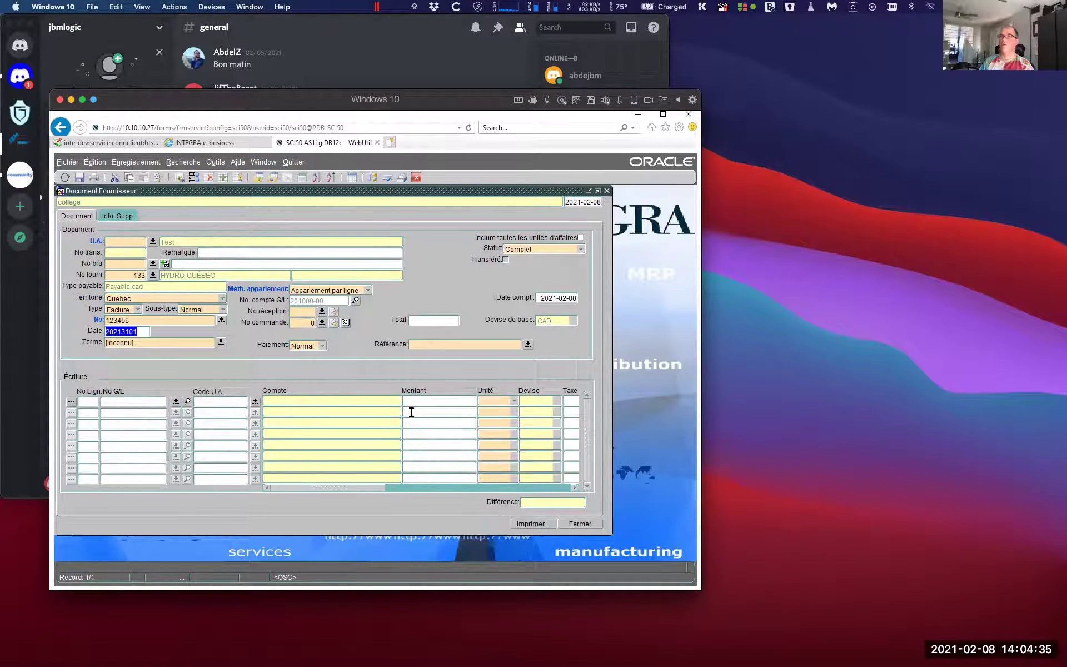
mouse_move(471, 660)
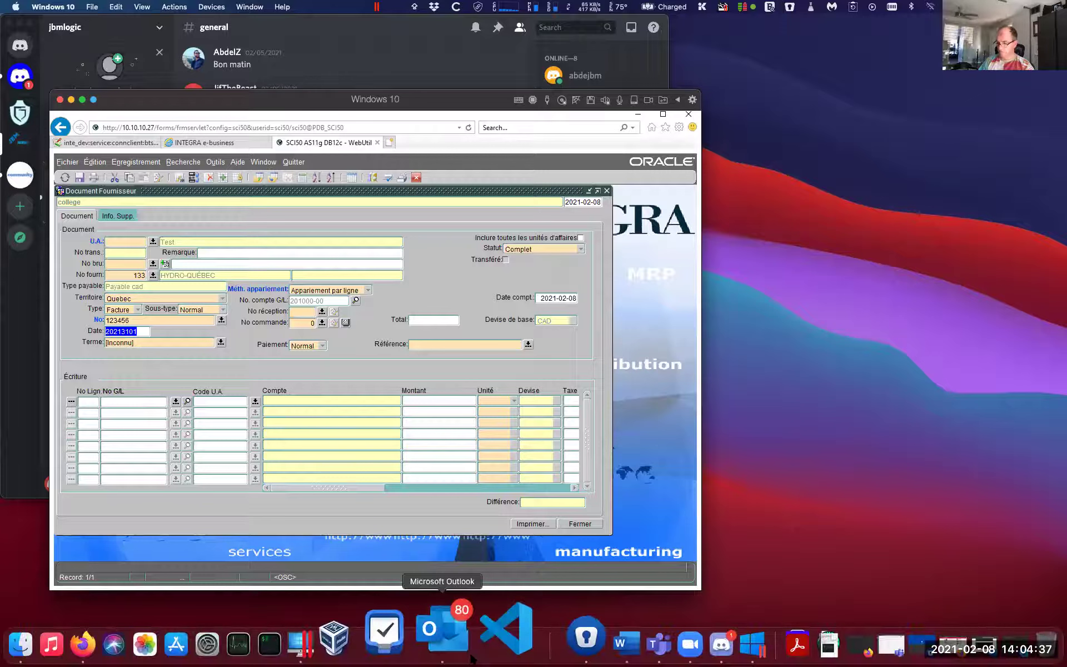
type("20210131")
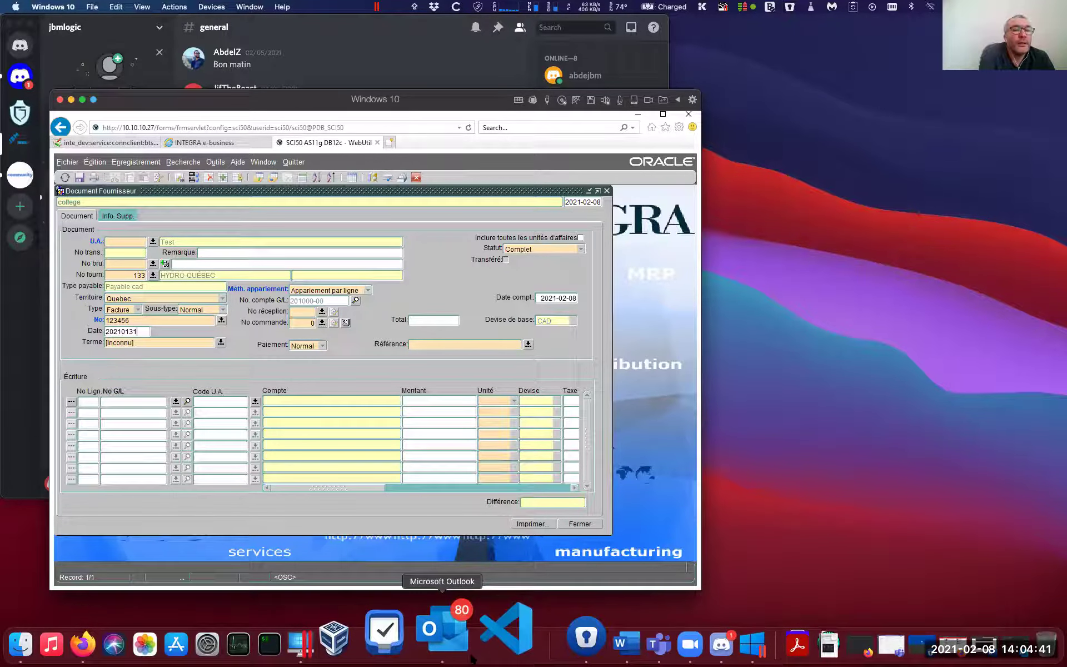
key("Tab")
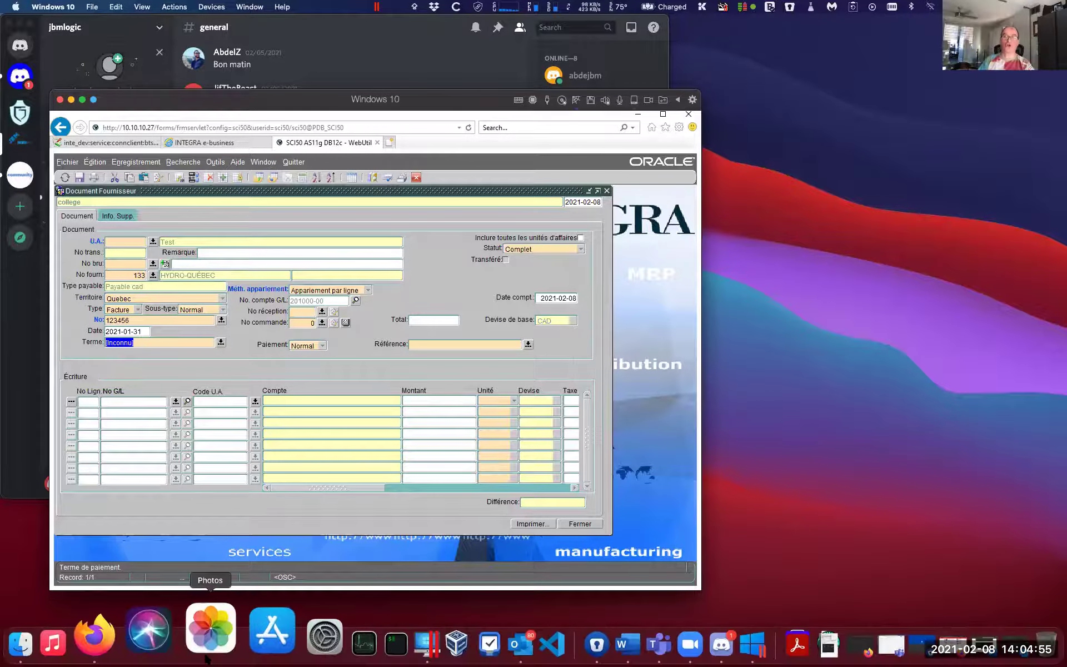
Set the payment terms to 1% 10 - NET 45 (TEST)
left_click(221, 343)
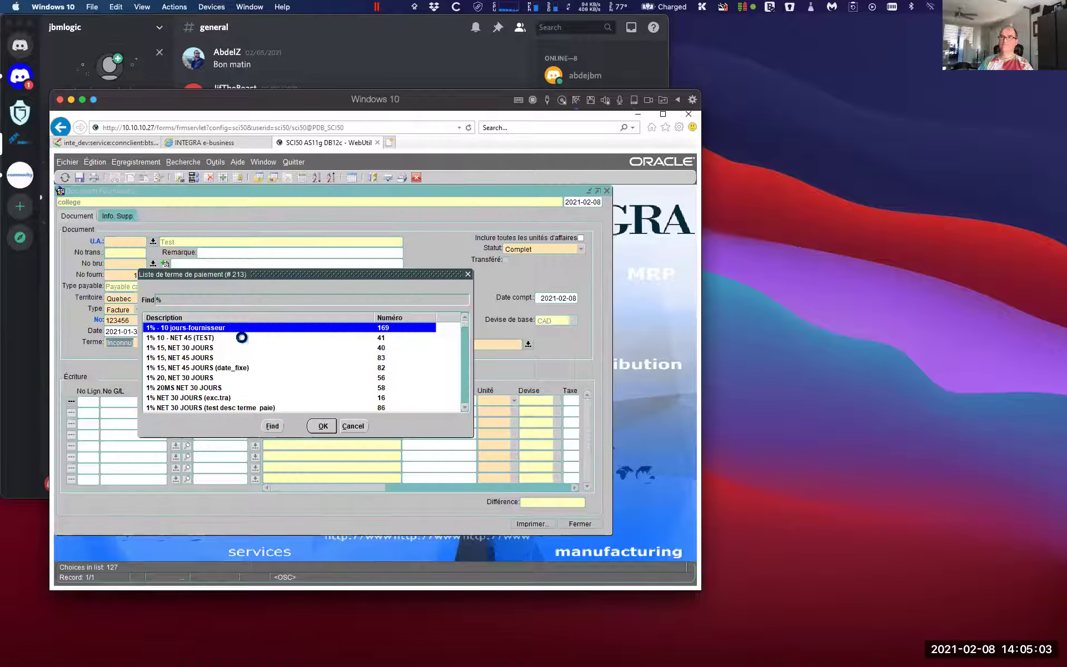
left_click(171, 339)
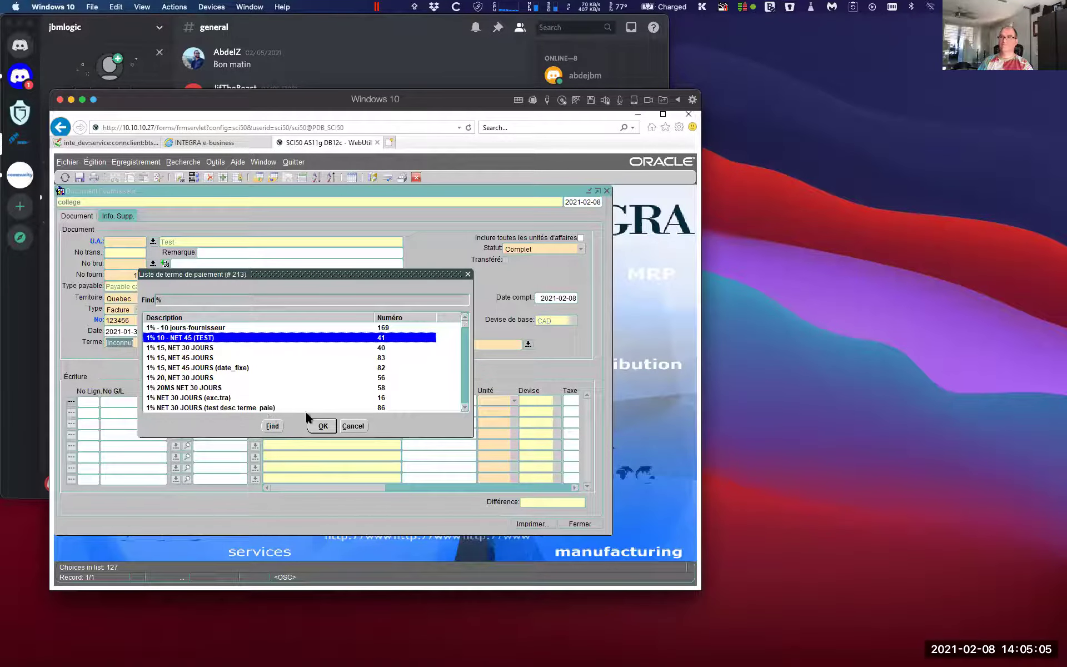
left_click(322, 426)
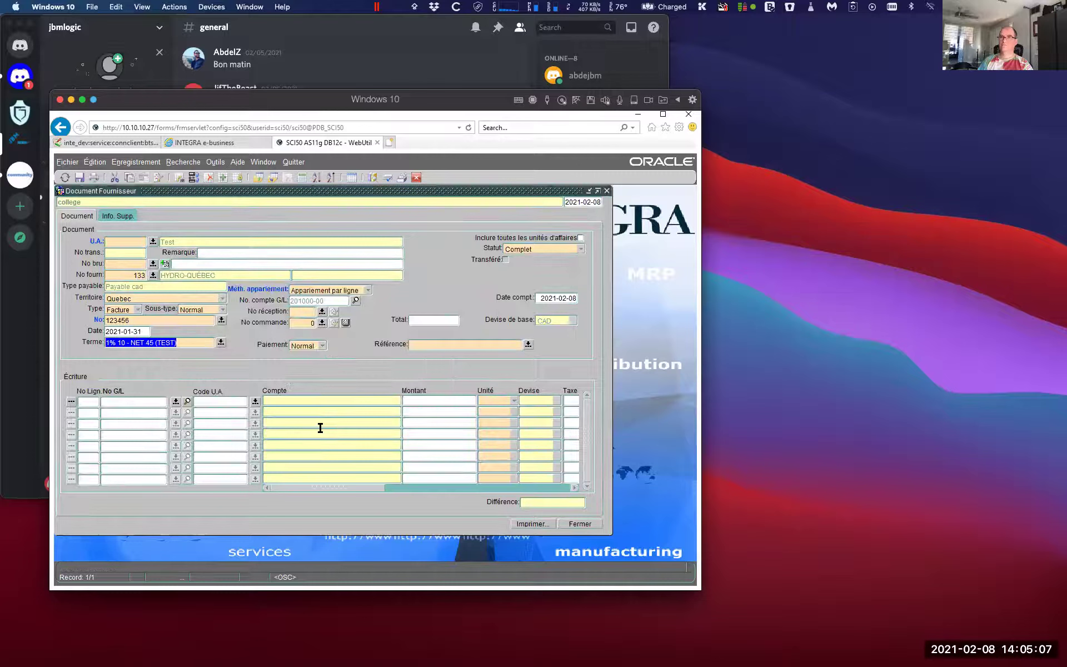
key("Tab")
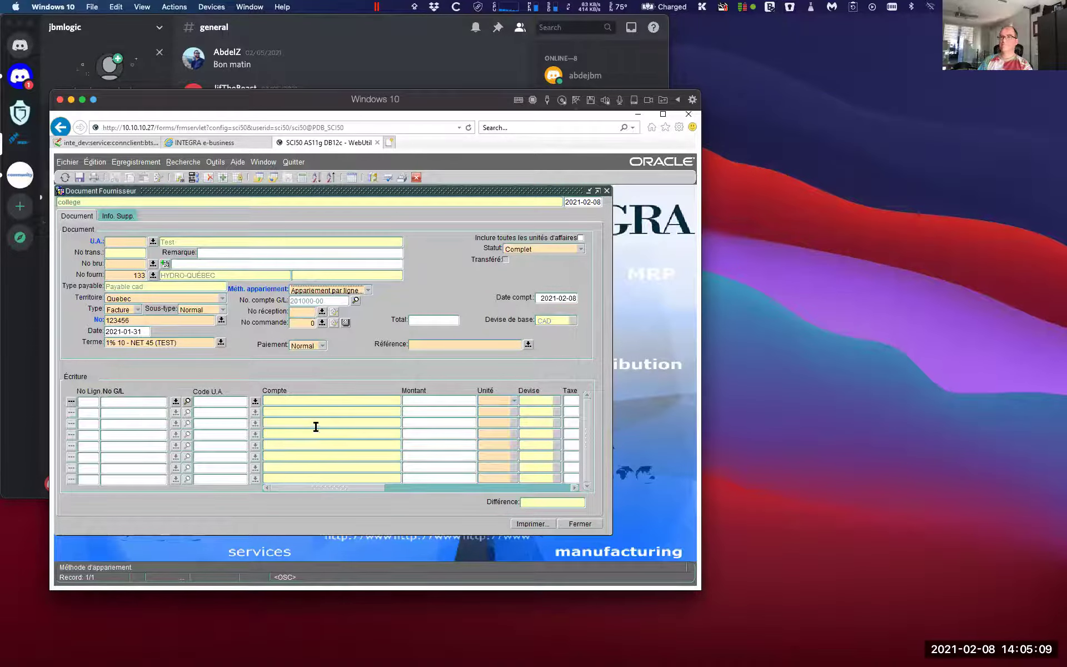
Enter a document total of 200.00 and the reference 'test reference'
left_click(417, 317)
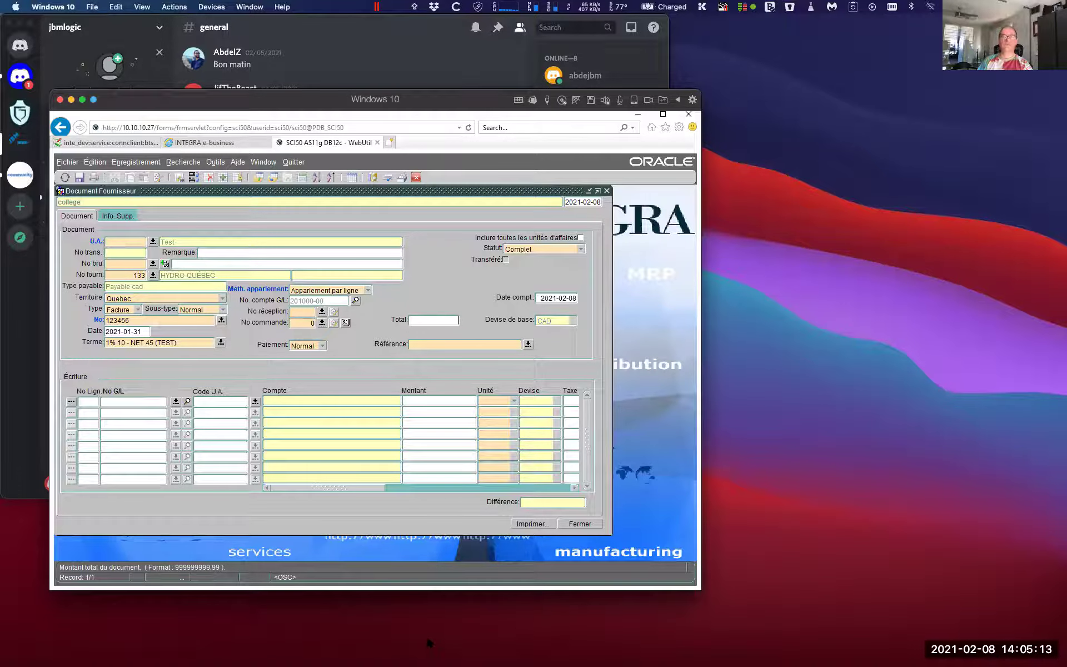
type("200")
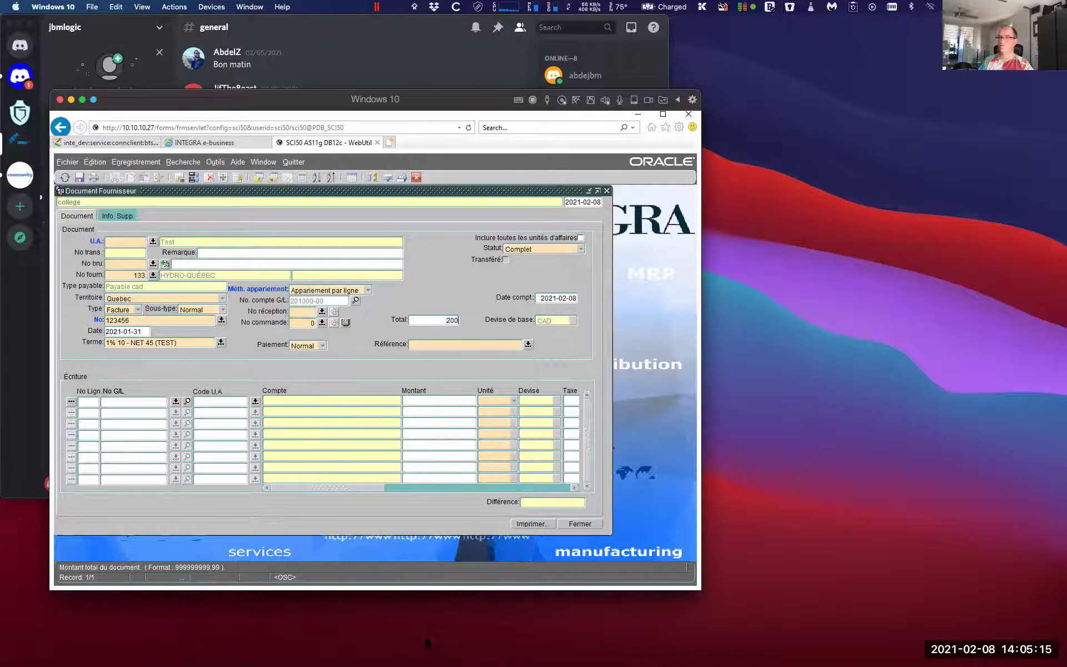
key("Tab")
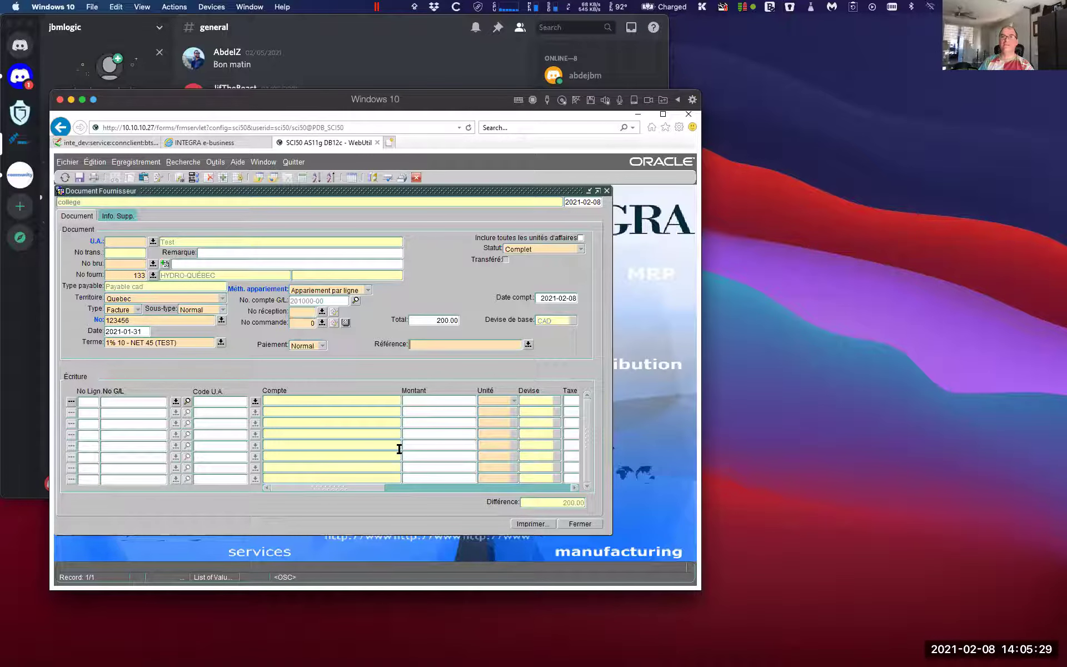
type("test")
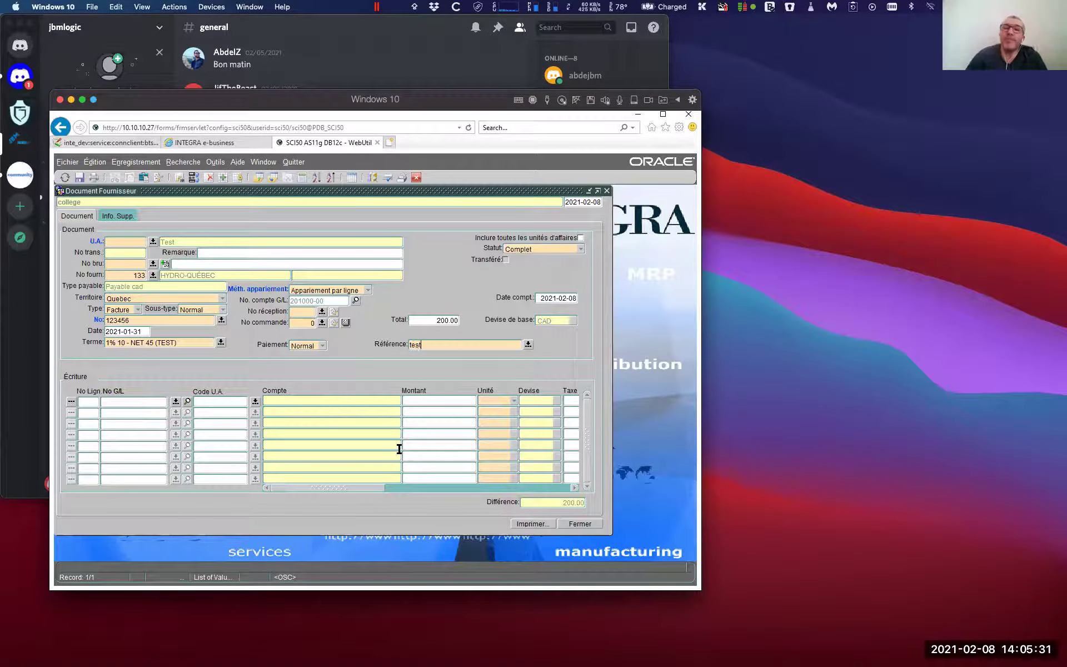
type(" reference")
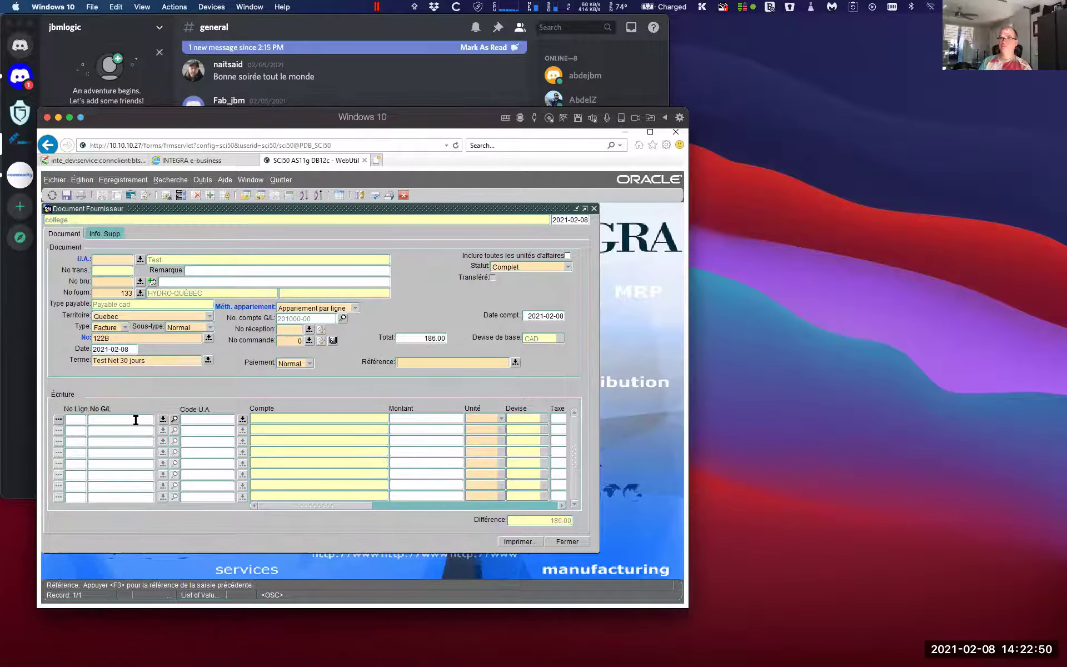
left_click(136, 420)
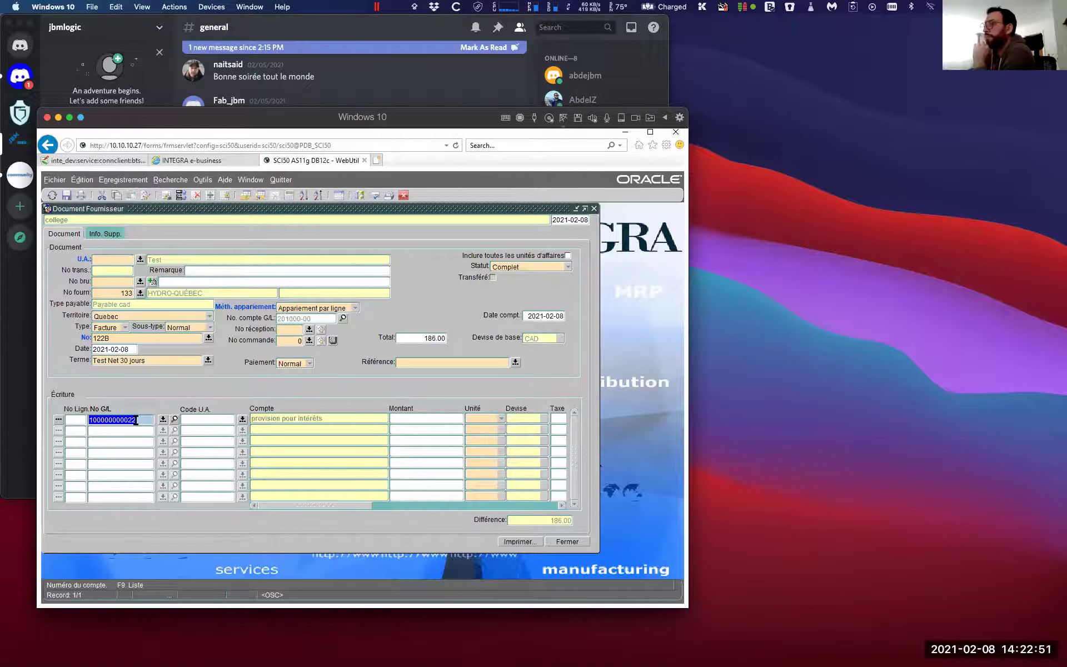
left_click(447, 418)
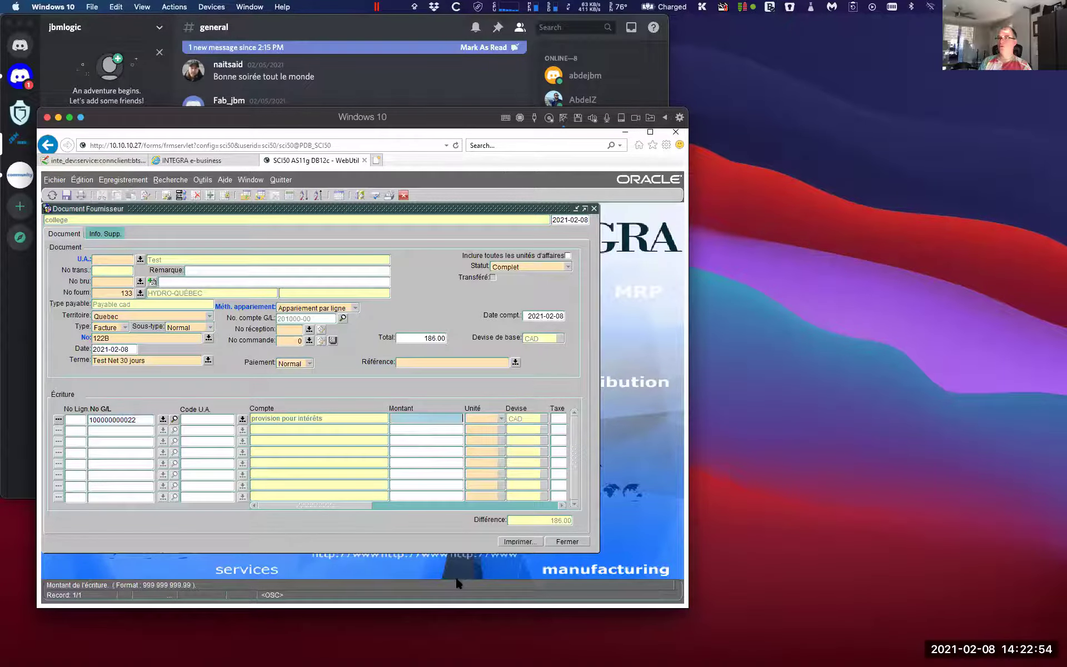
type("-186")
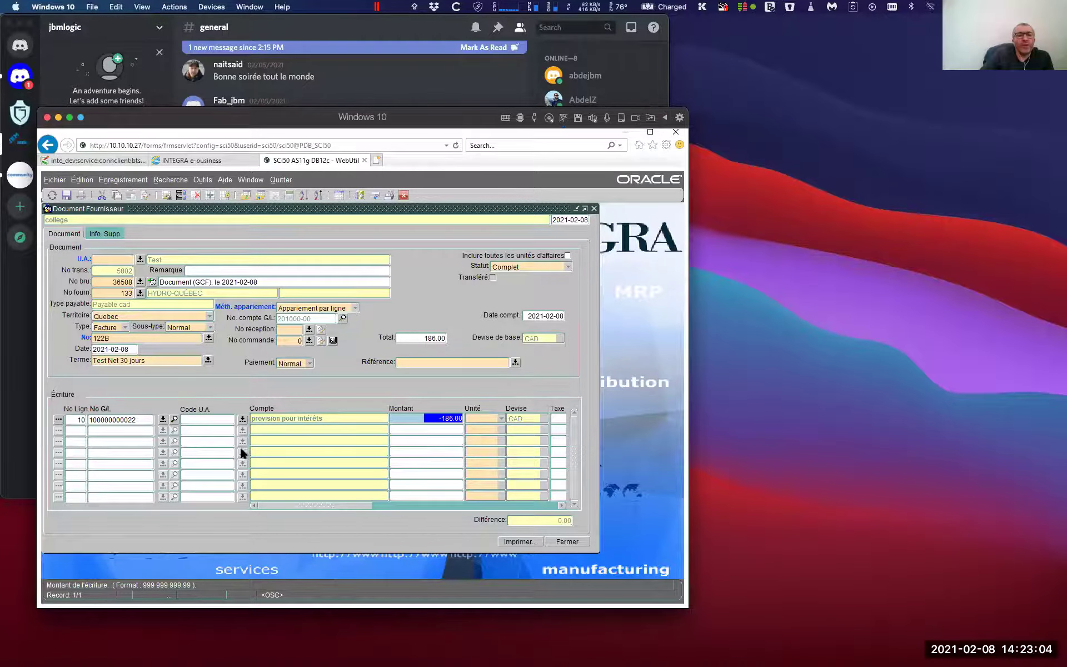
left_click(114, 420)
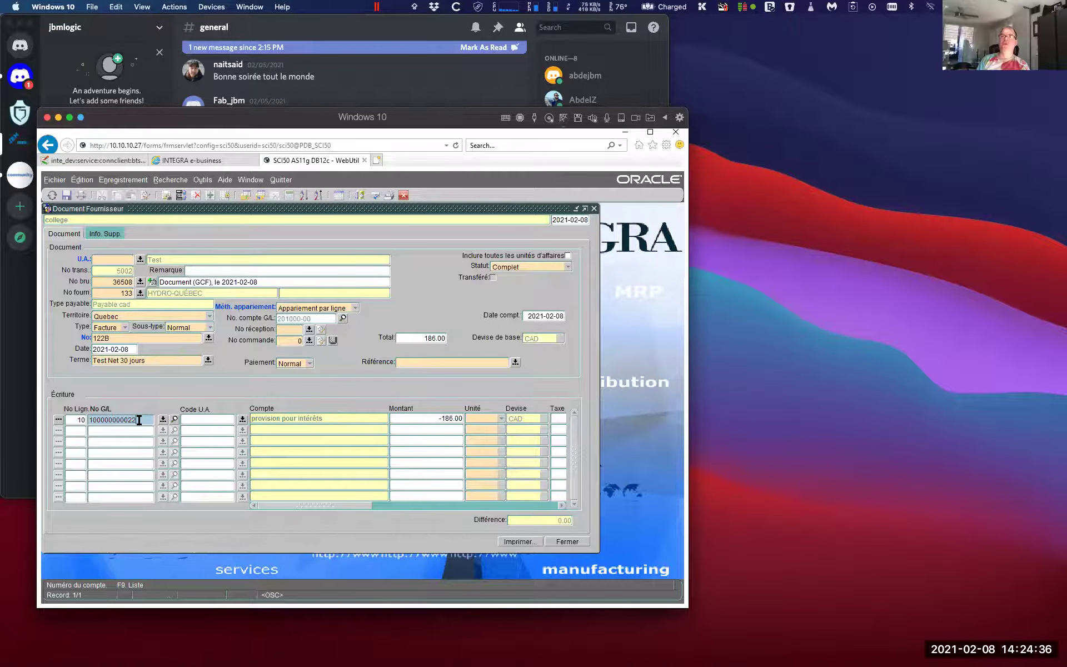
left_click(558, 541)
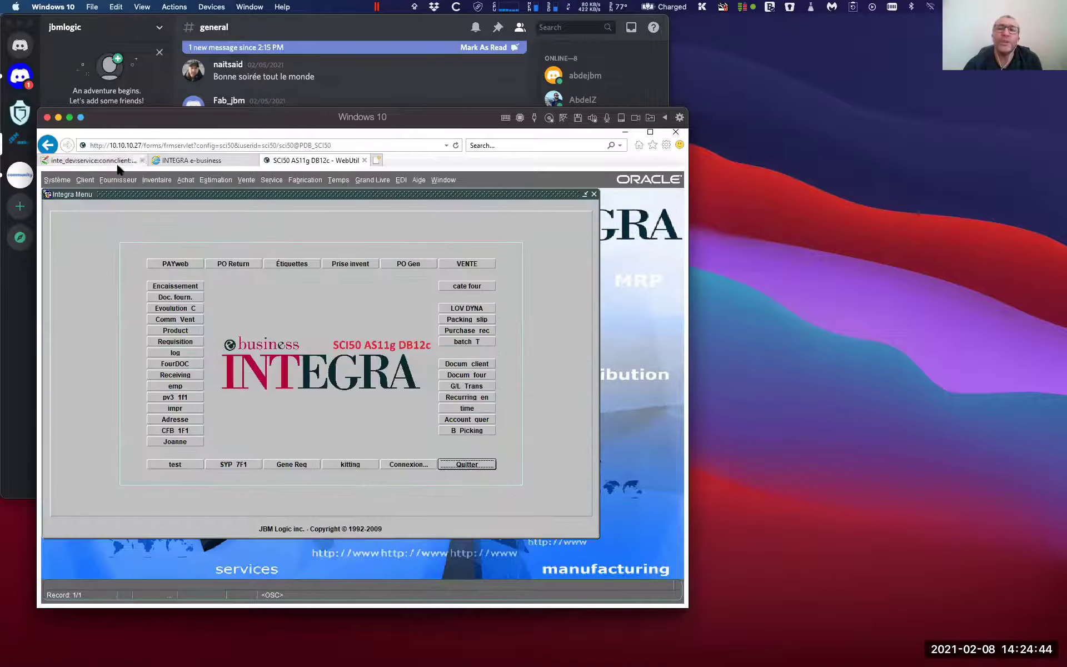
left_click(117, 180)
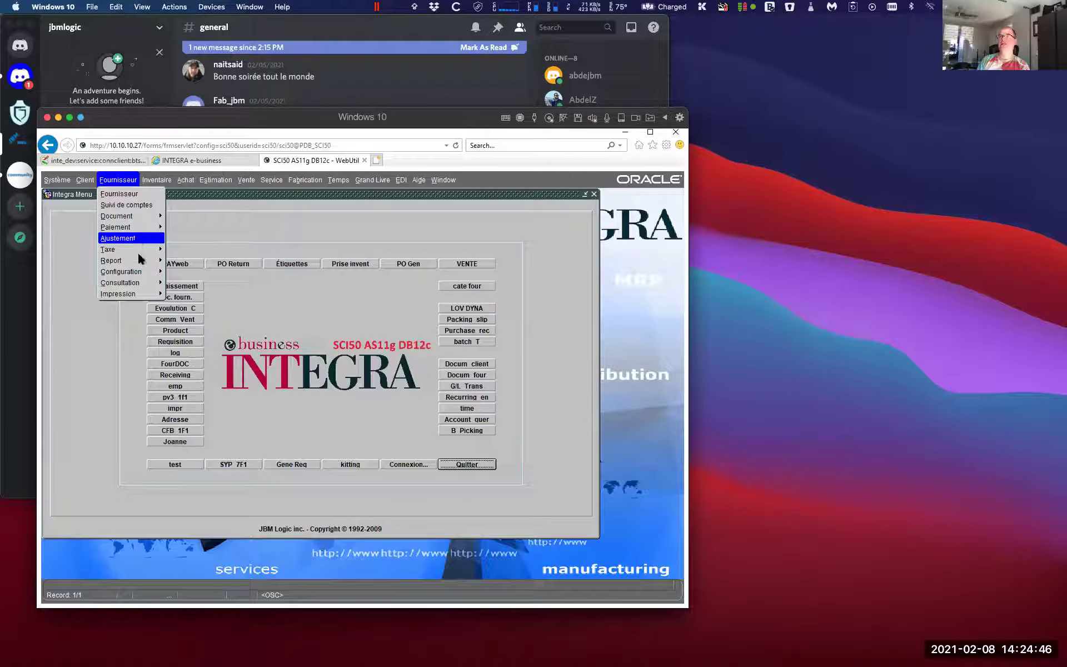
mouse_move(141, 272)
left_click(202, 274)
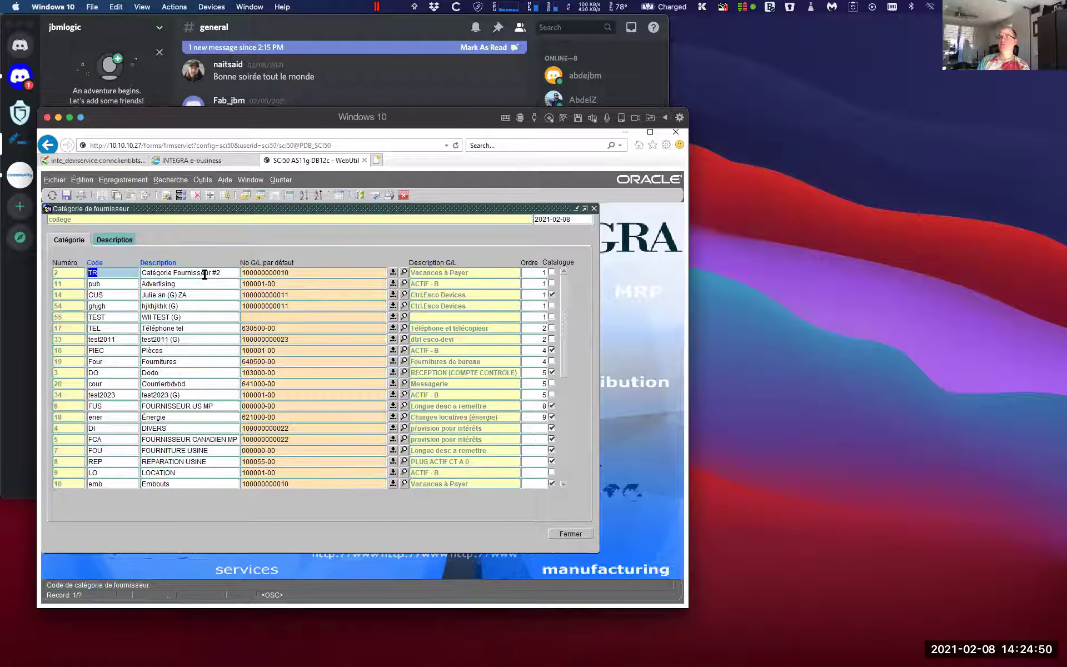
left_click(204, 273)
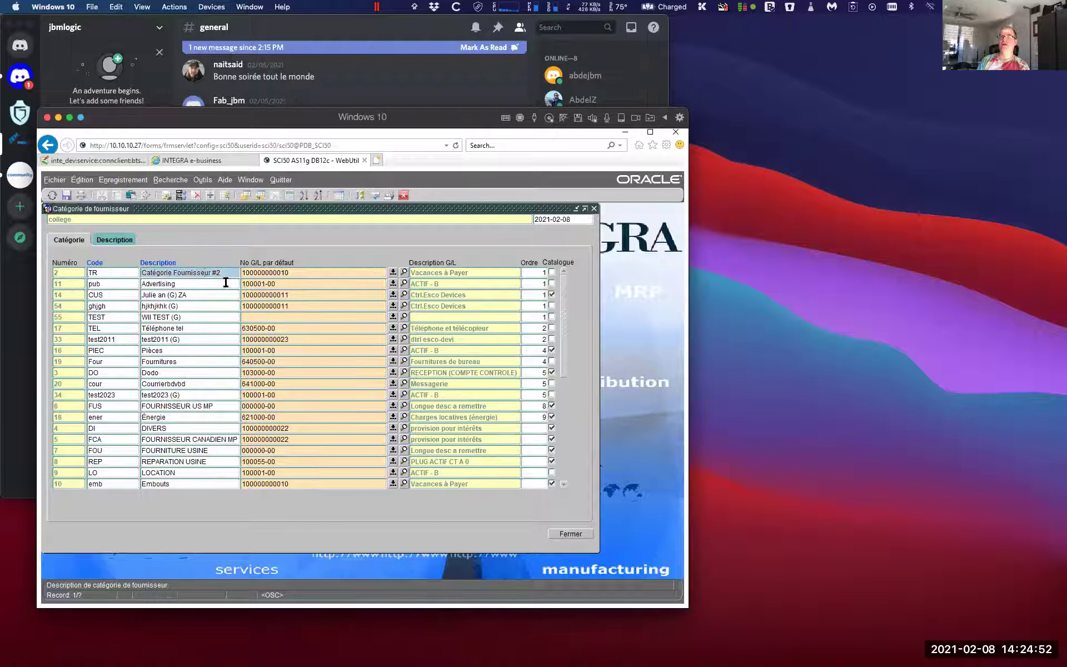
left_click(286, 272)
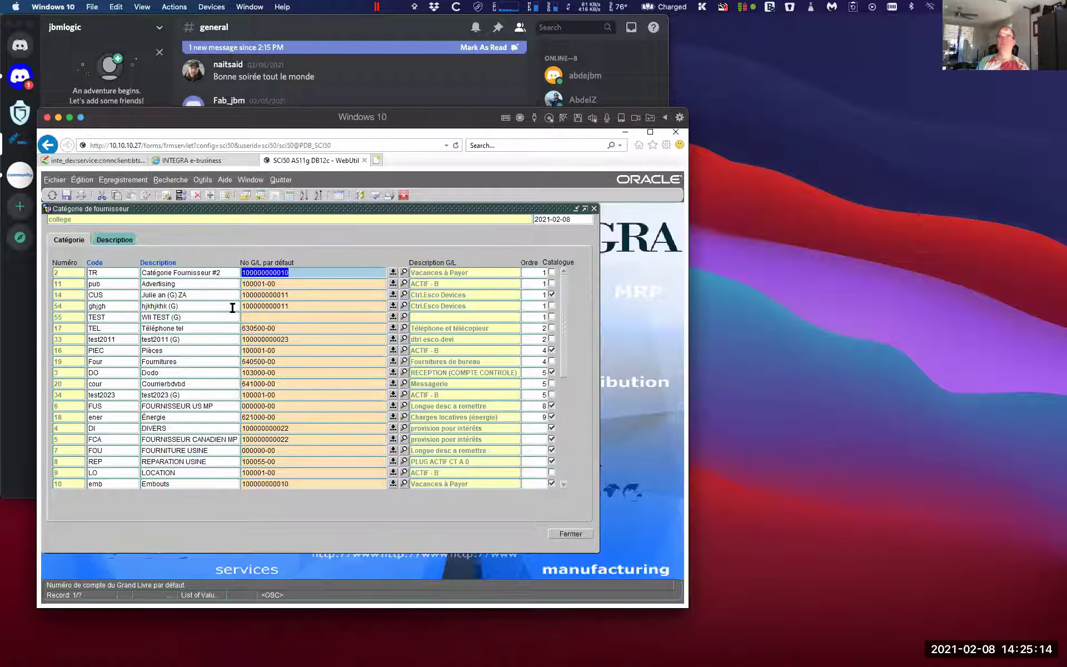
left_click(570, 534)
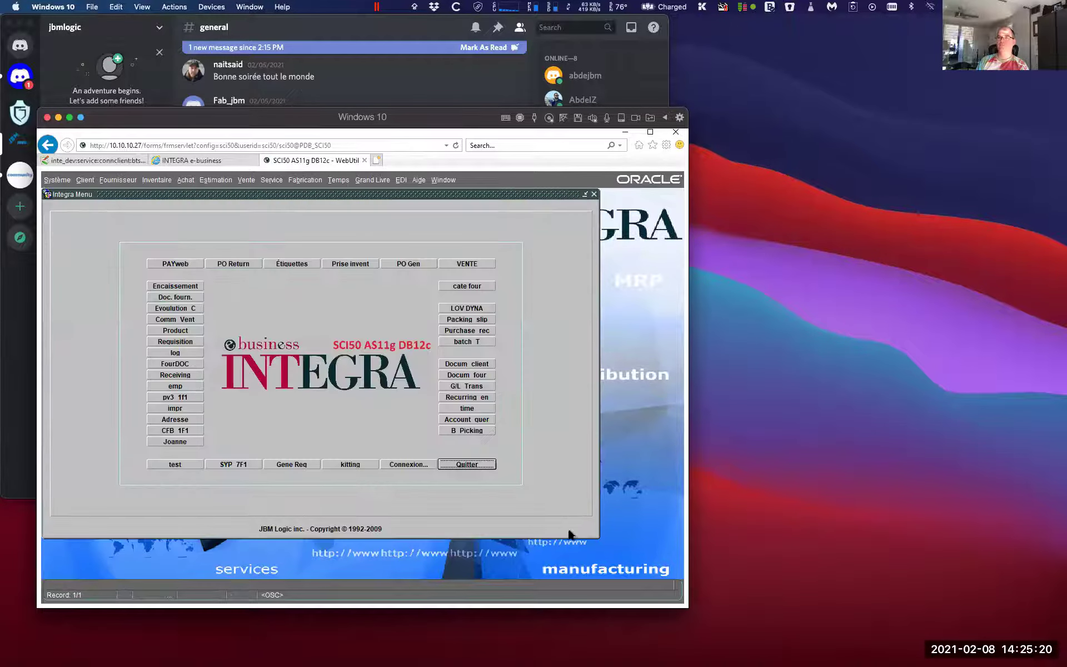
Start a new supplier document for supplier 133 with document number 12345
left_click(118, 181)
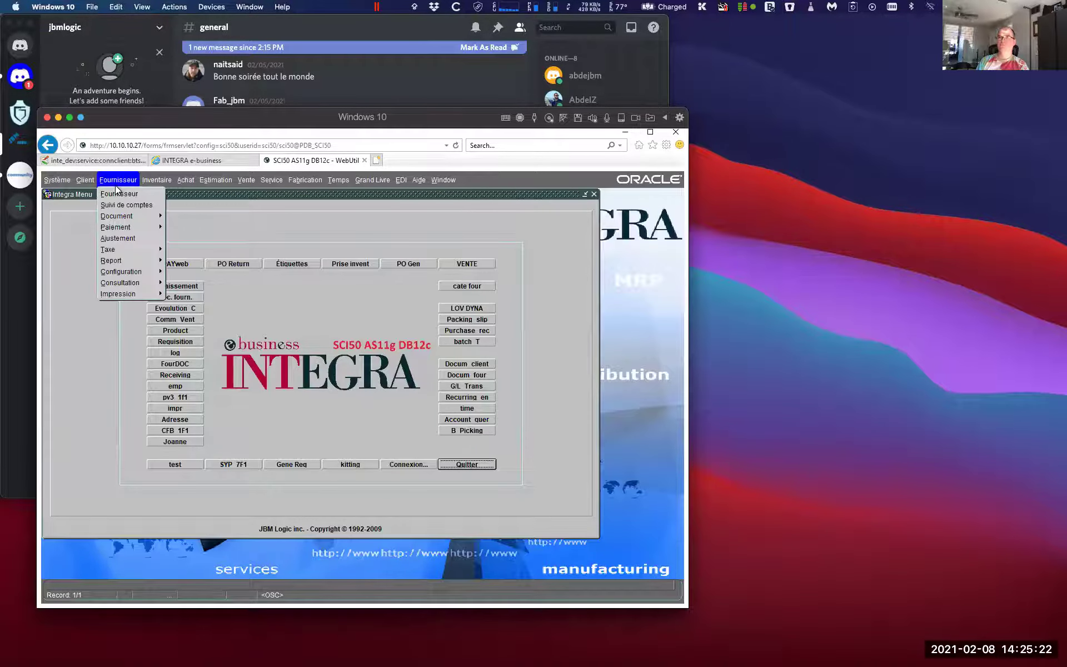
mouse_move(127, 217)
left_click(176, 219)
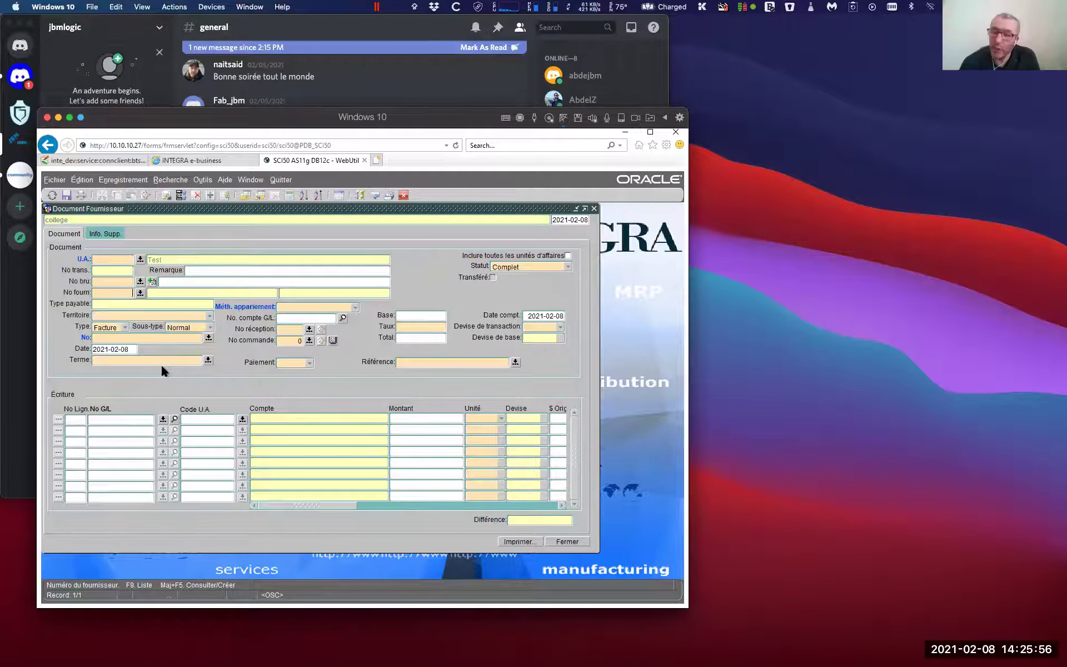
type("133")
key("Tab")
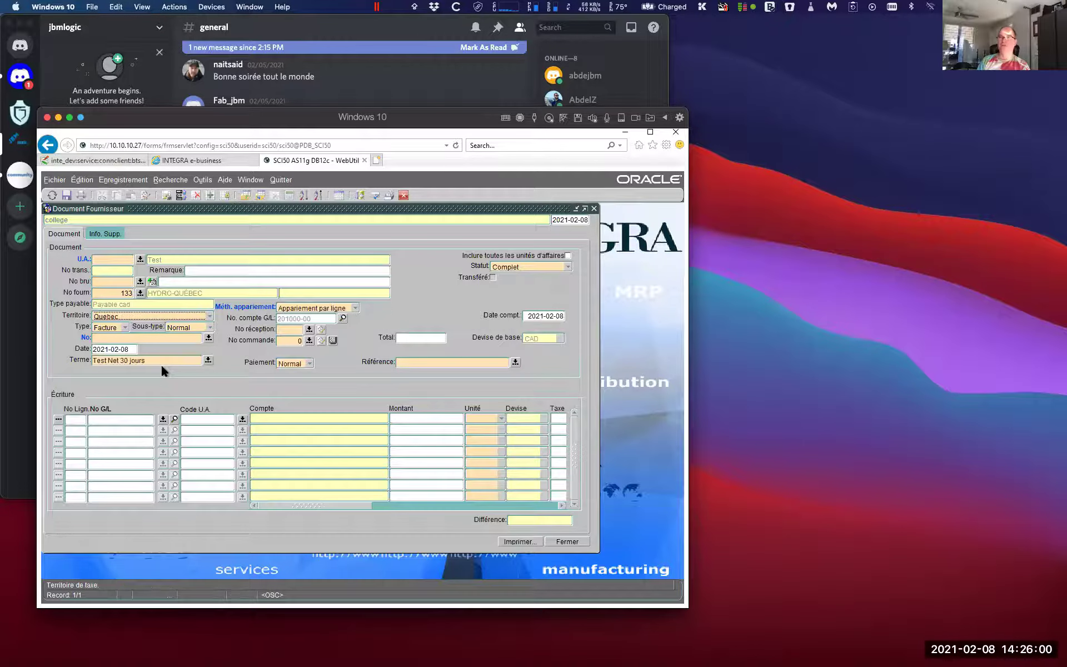
key("Tab")
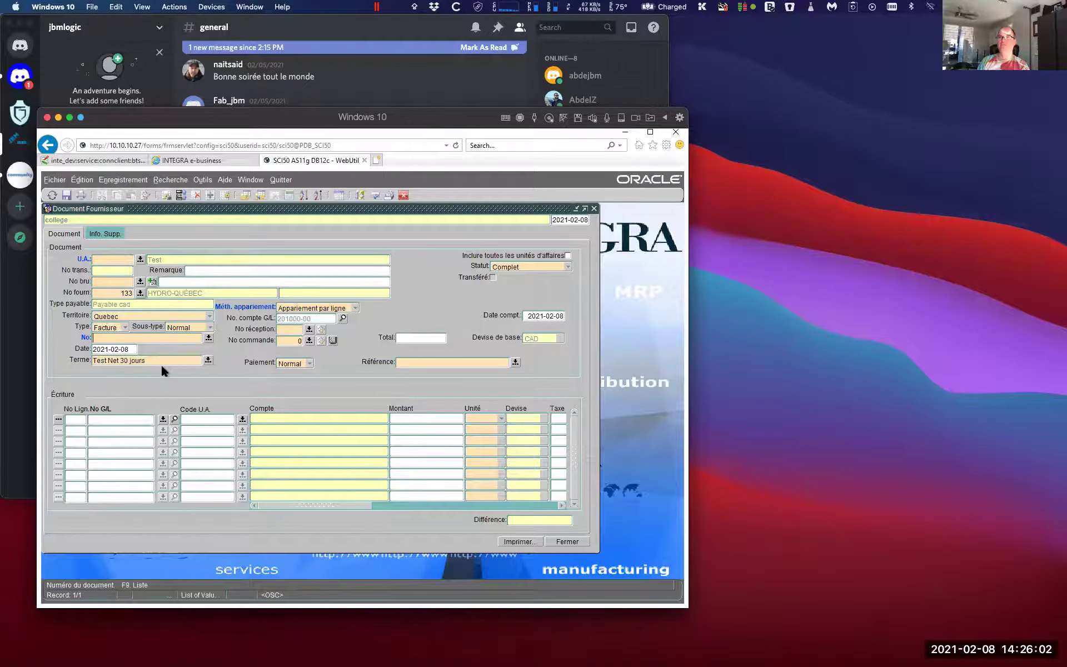
type("12345")
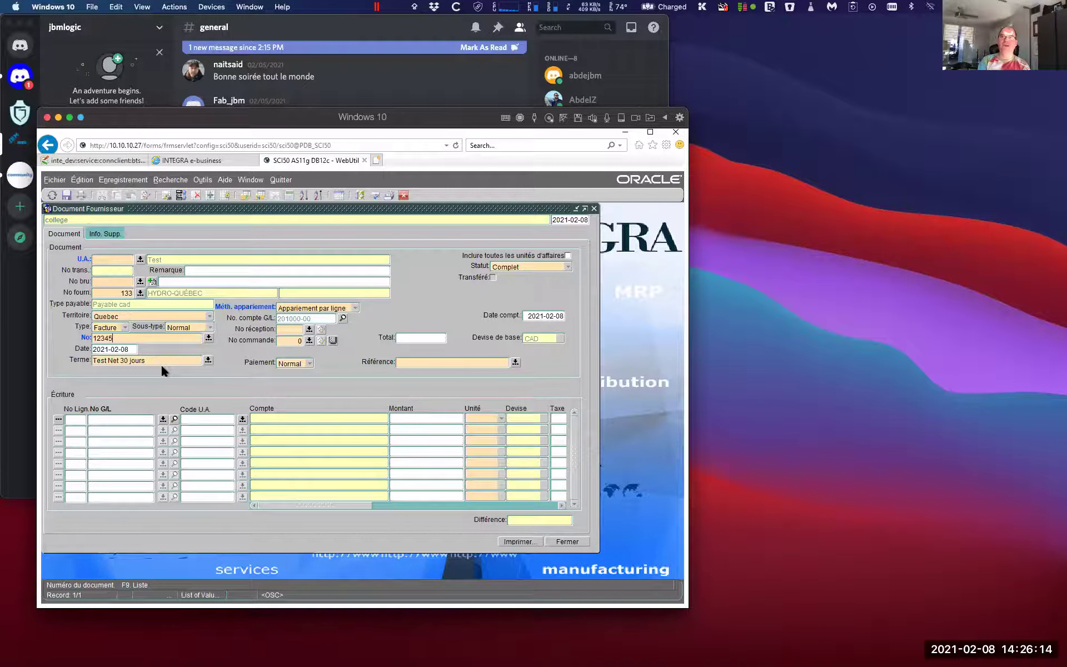
key("Tab")
key("Tab")
key("Tab")
key("Tab")
key("Tab")
key("Tab")
key("Tab")
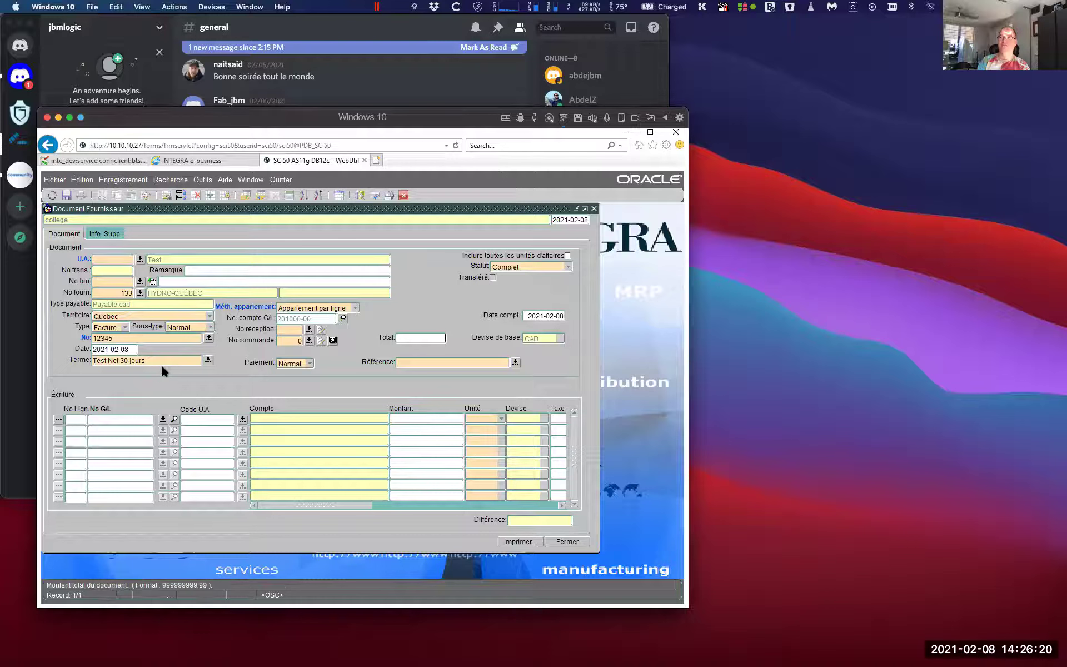
Enter a 200.00 total with a -200.00 first line and save the invoice
type("200")
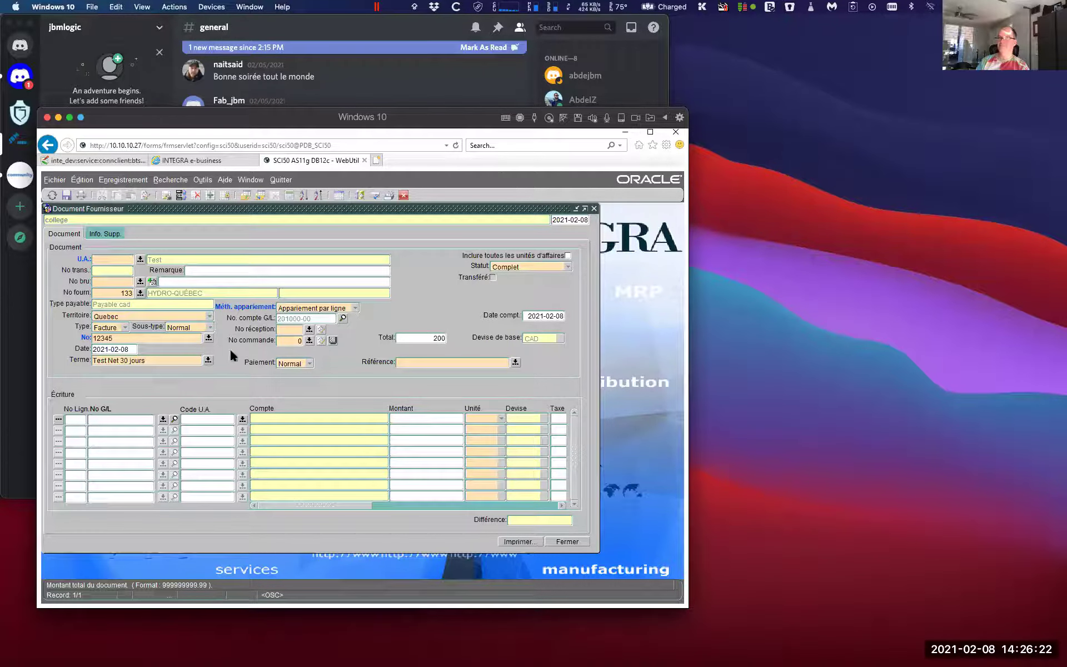
left_click(133, 418)
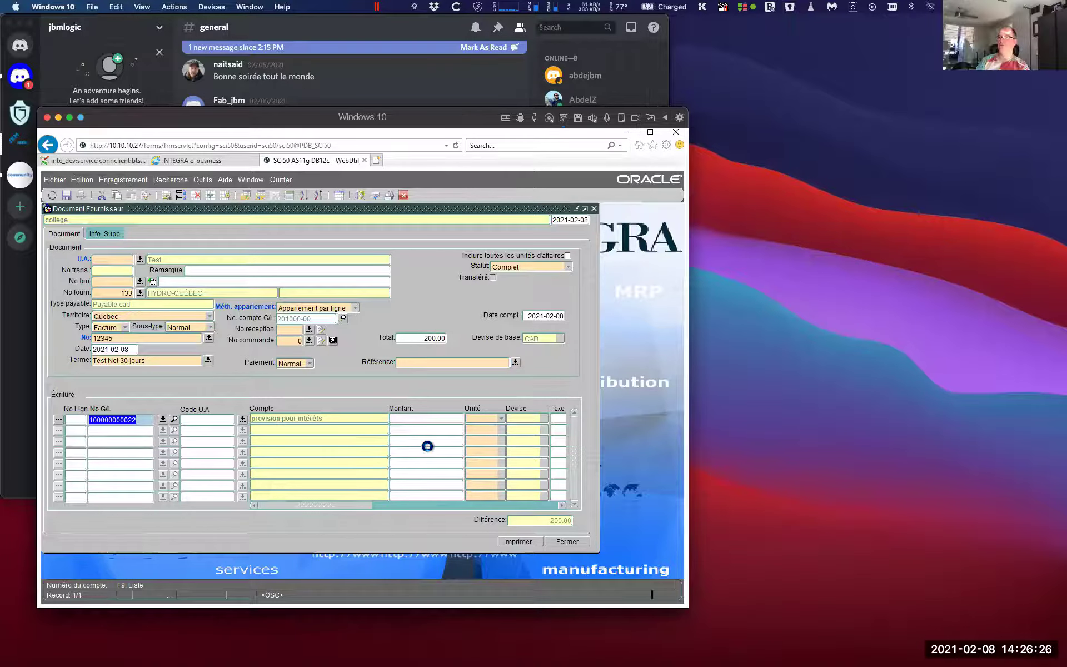
key("Tab")
key("Tab")
type("-2")
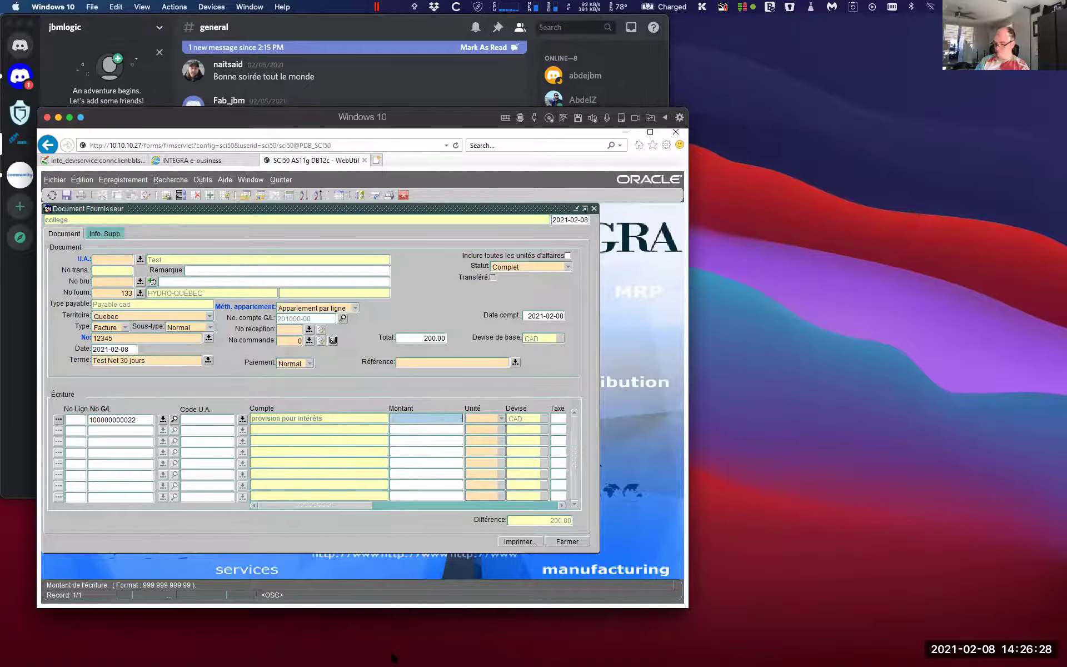
type("00")
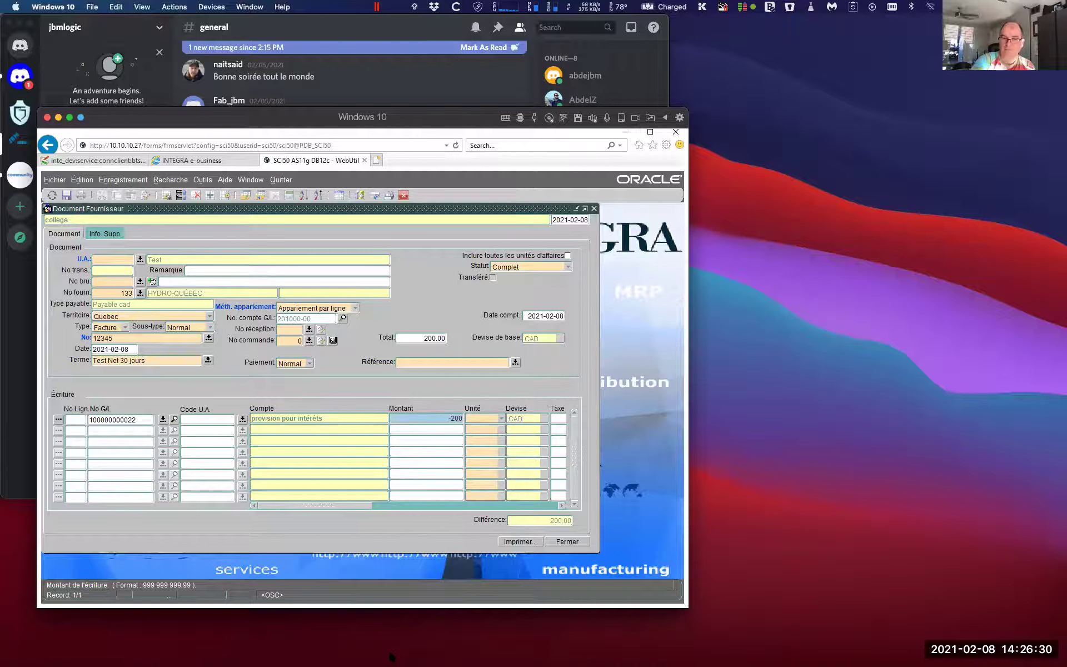
key("F10")
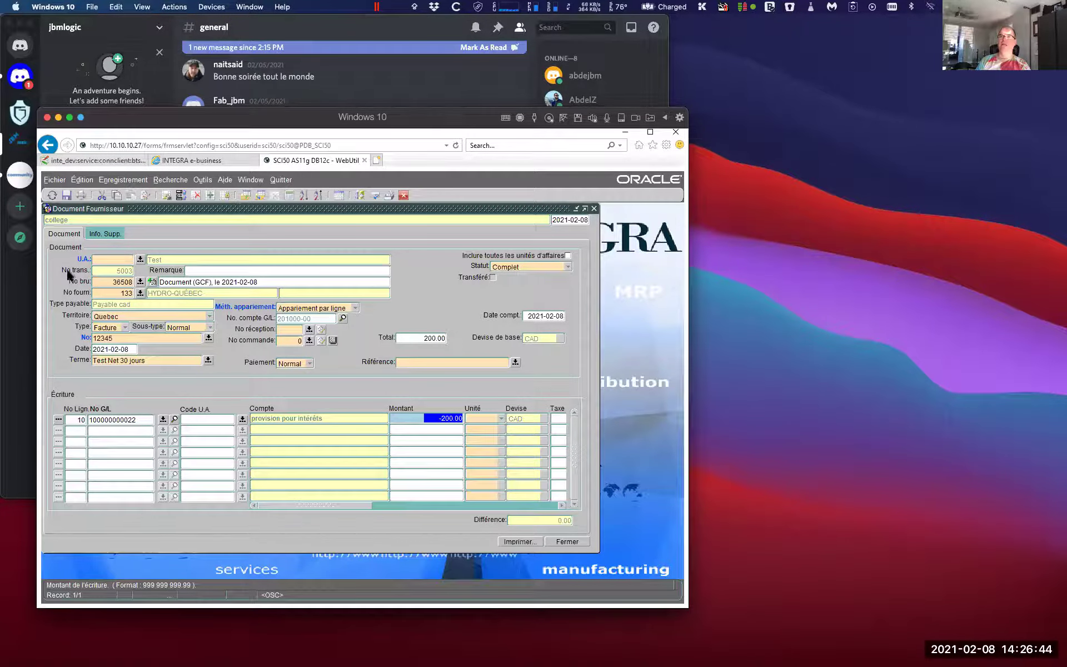
left_click(119, 282)
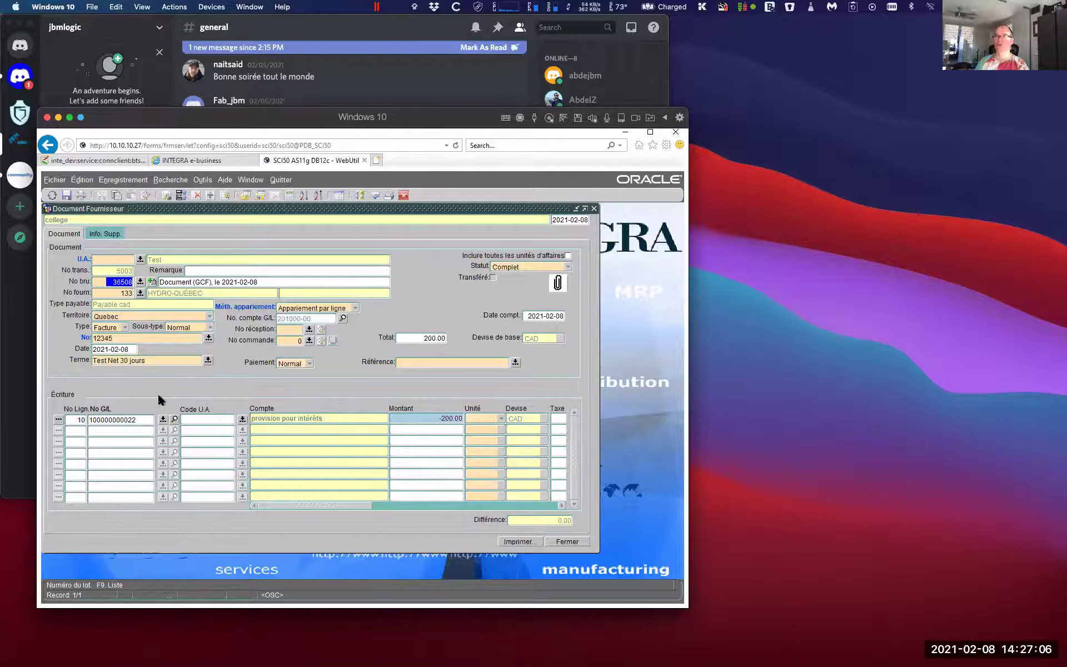
right_click(123, 279)
mouse_move(139, 367)
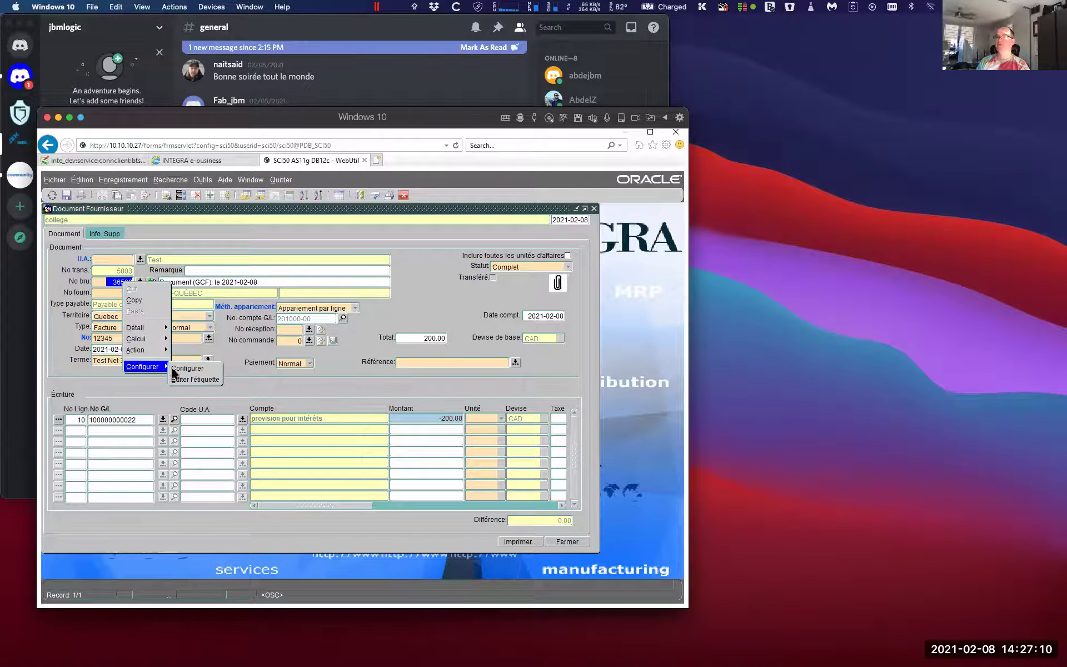
left_click(183, 374)
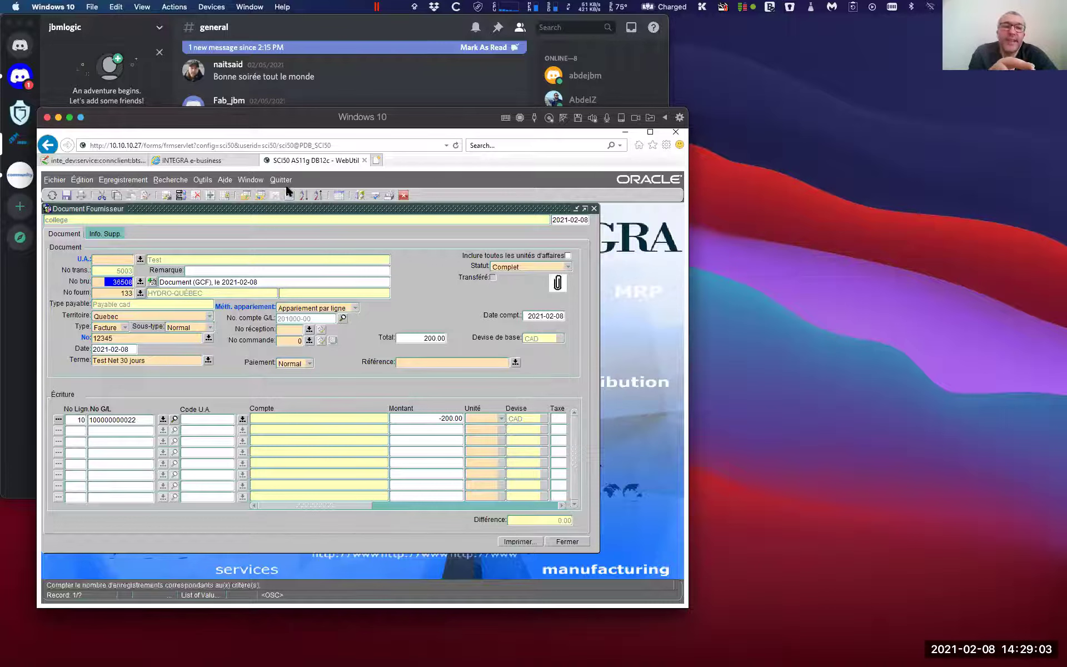
left_click(338, 309)
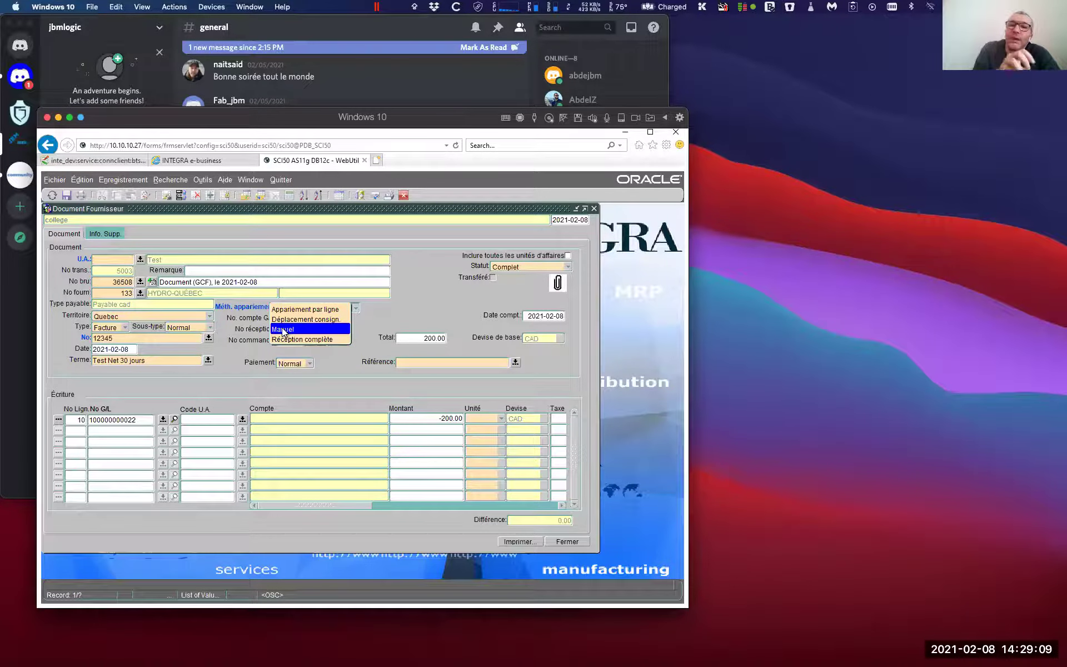
left_click(282, 329)
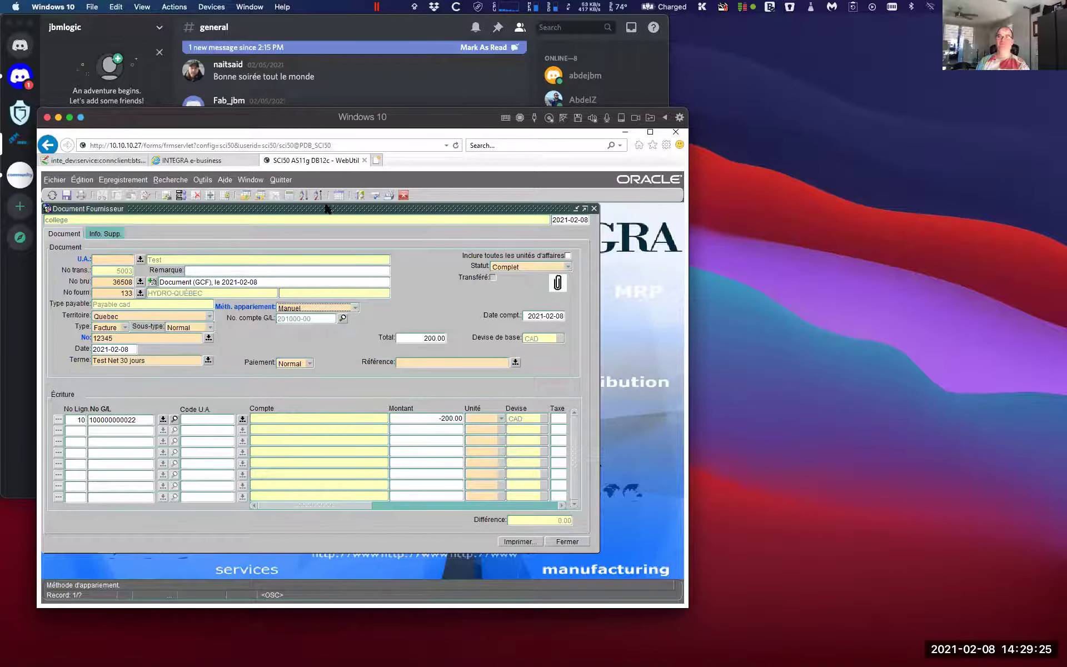
left_click(319, 309)
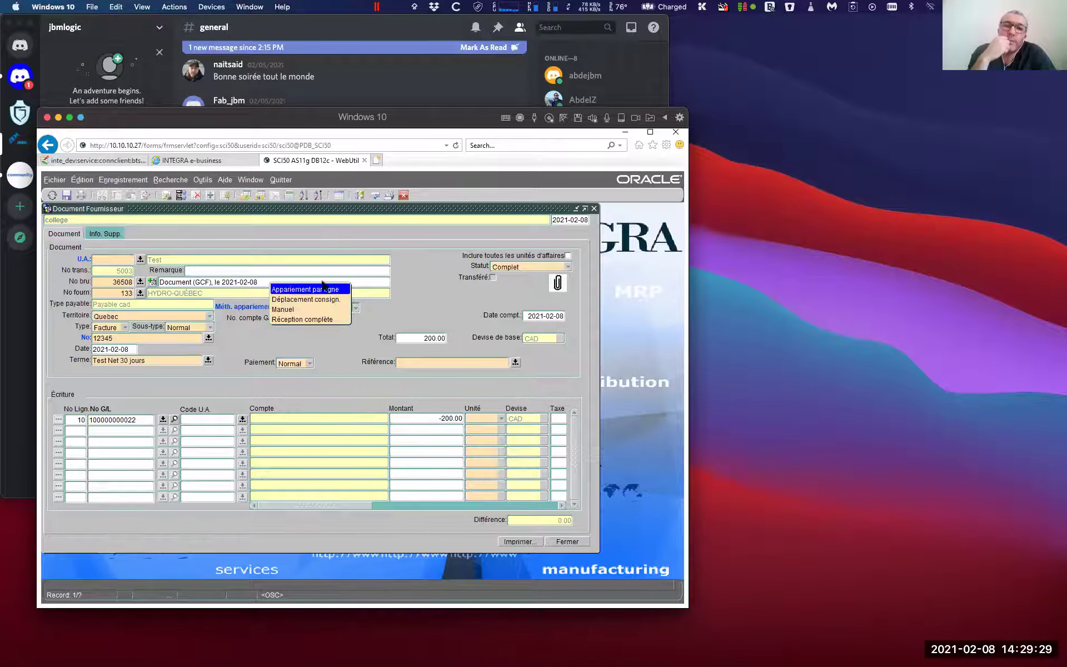
left_click(324, 289)
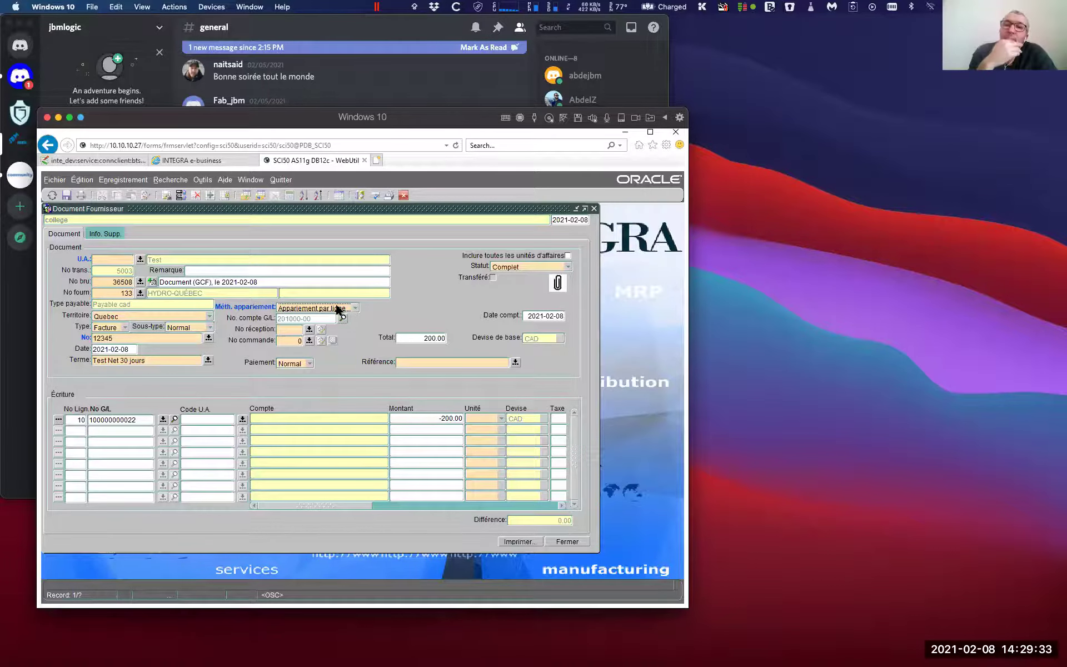
left_click(339, 309)
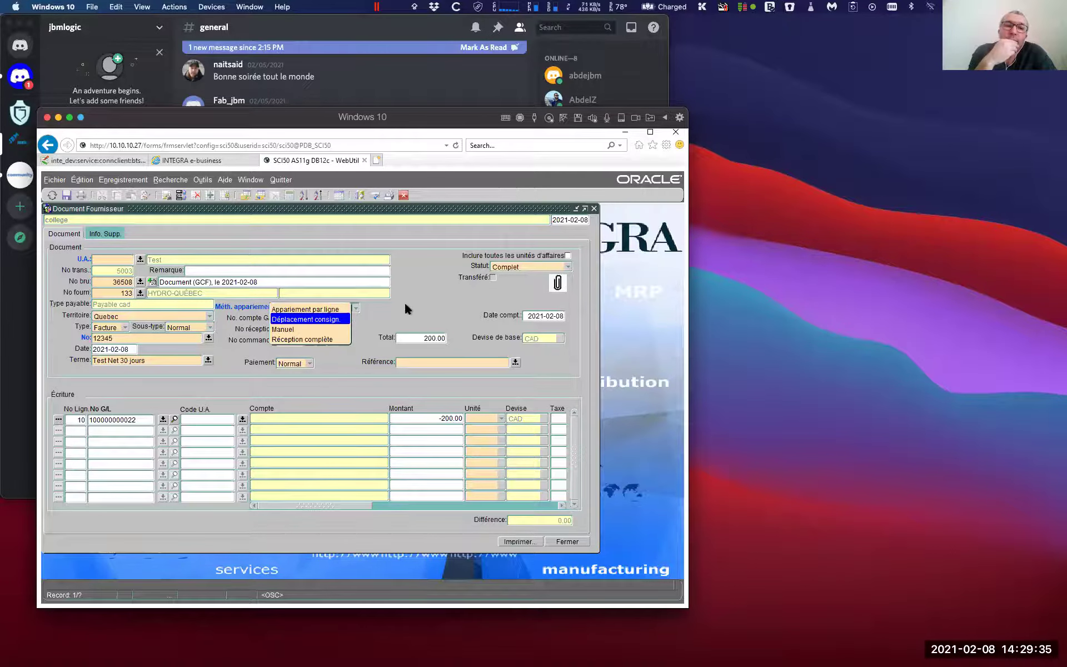
left_click(404, 301)
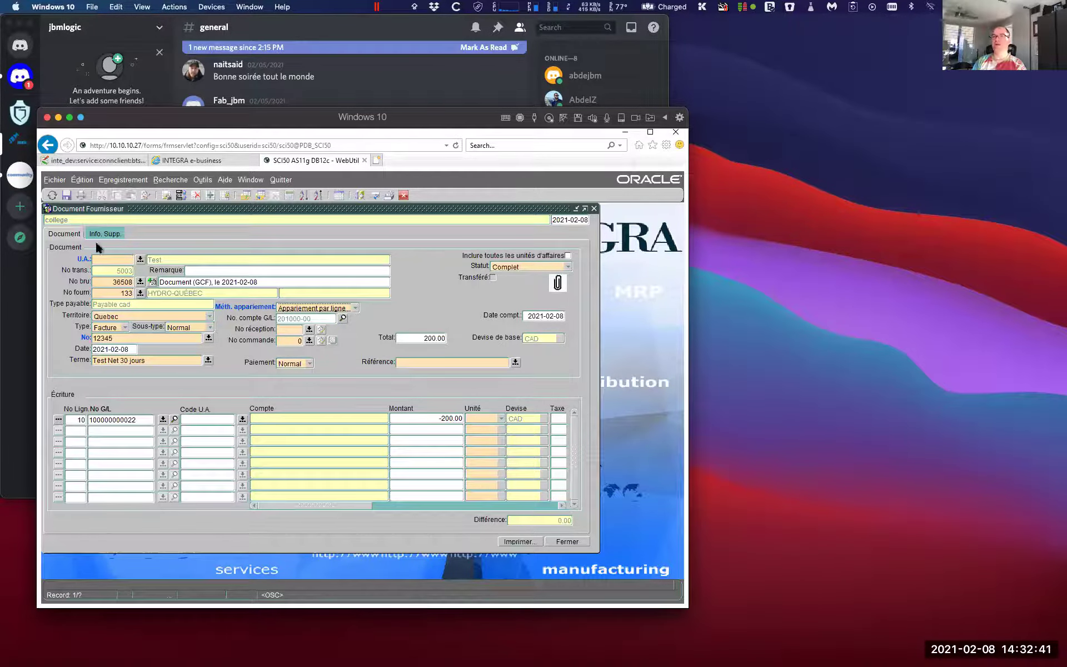
left_click(111, 232)
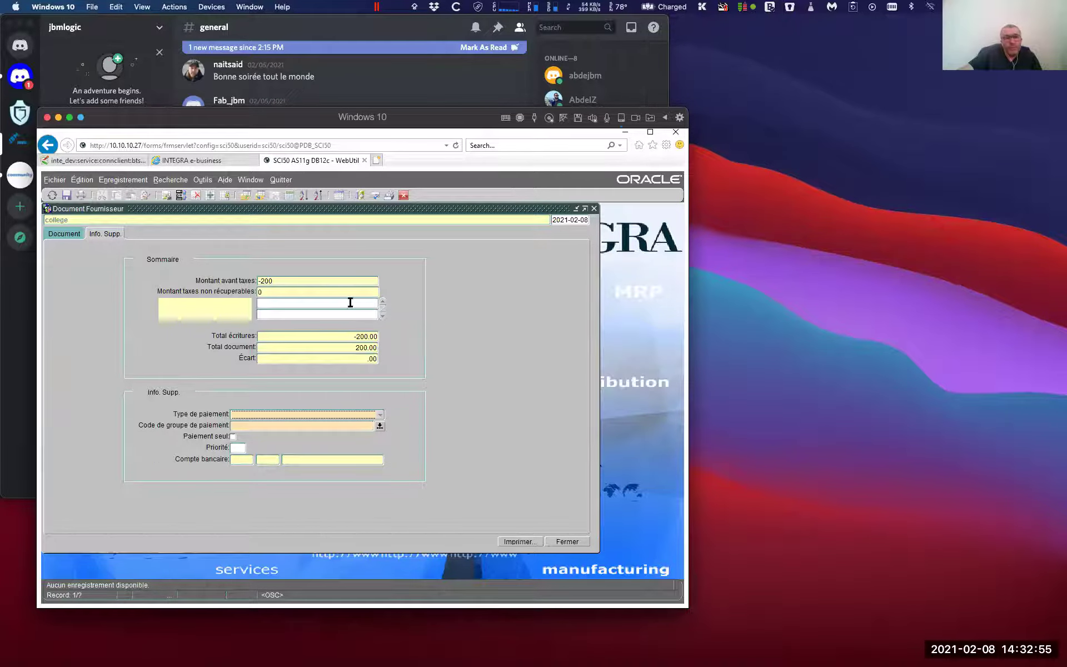
left_click(63, 234)
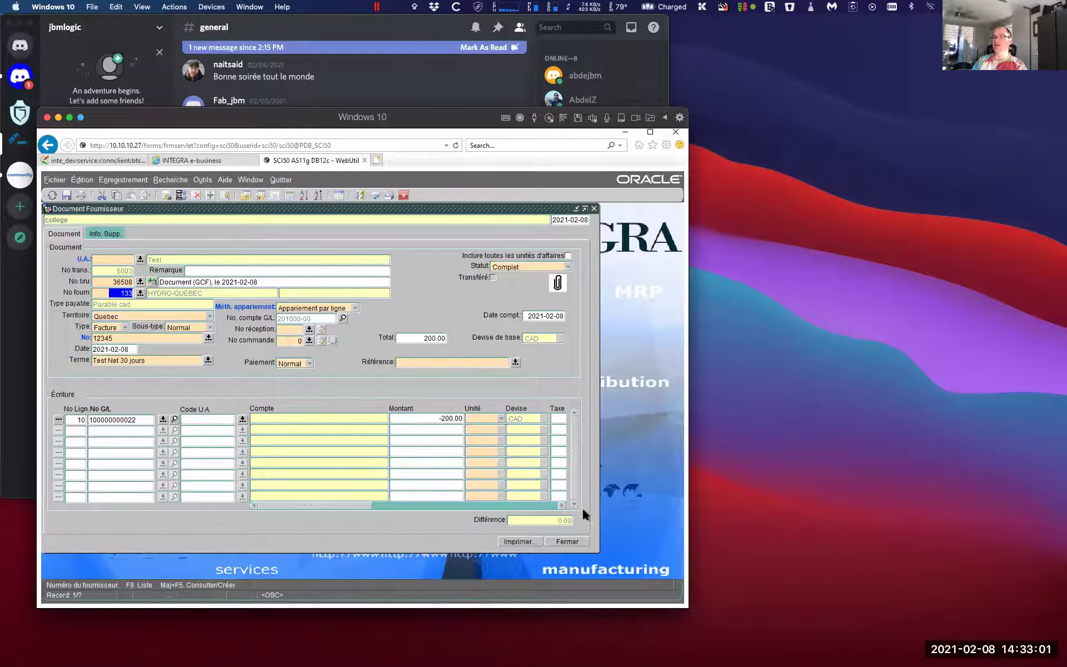
Change the line 10 amount and try saving, dismissing the unbalanced entries error
left_click(450, 417)
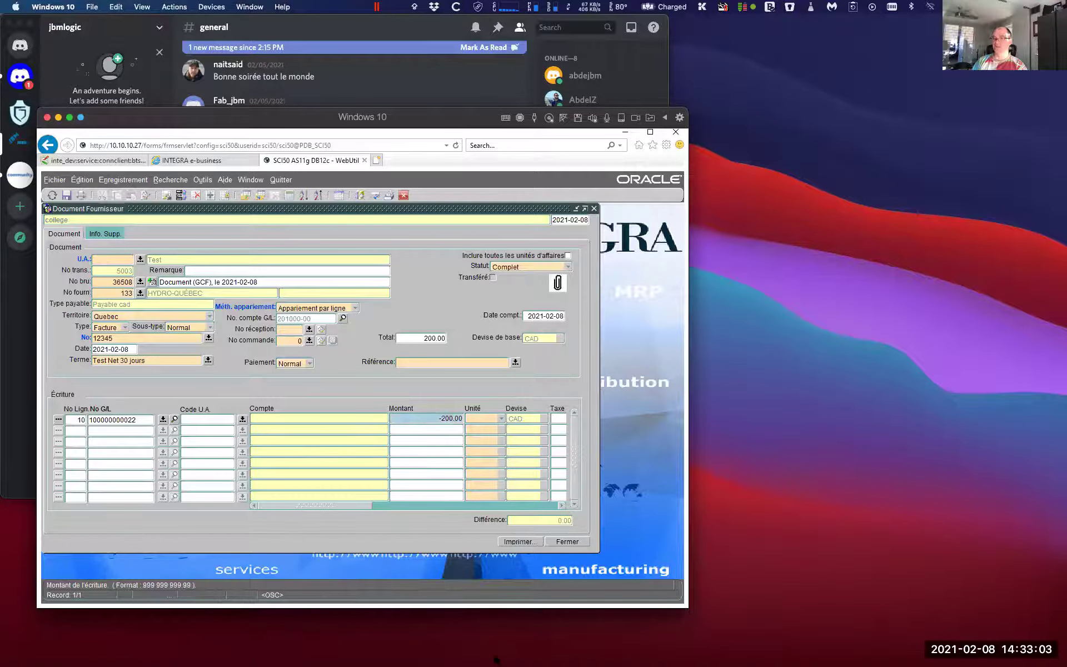
key("Delete")
type("1")
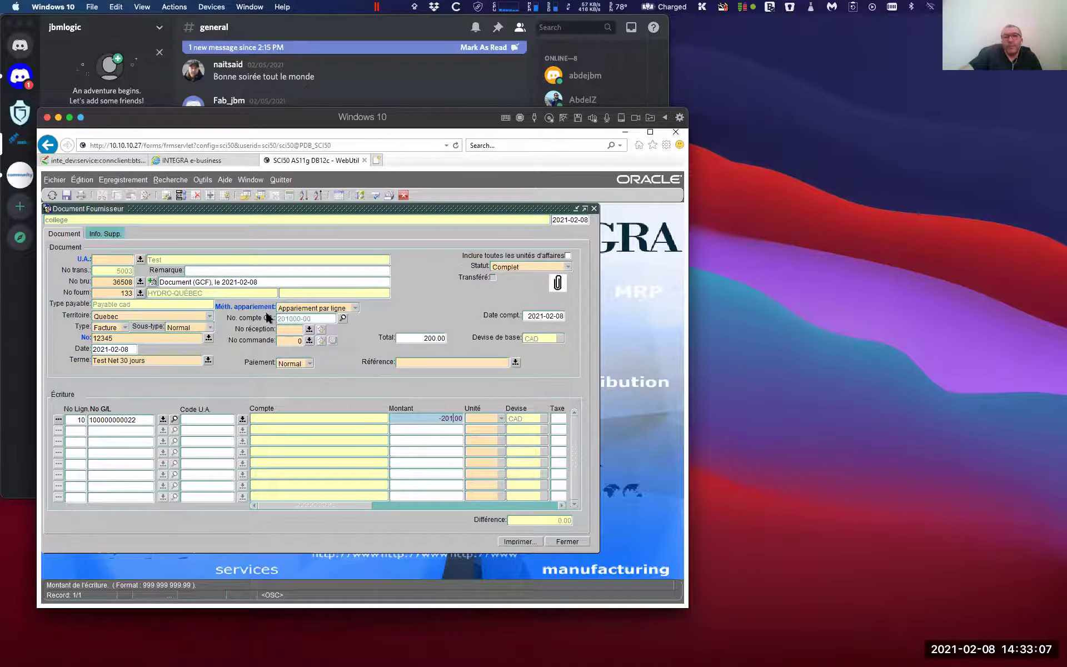
left_click(67, 195)
left_click(434, 421)
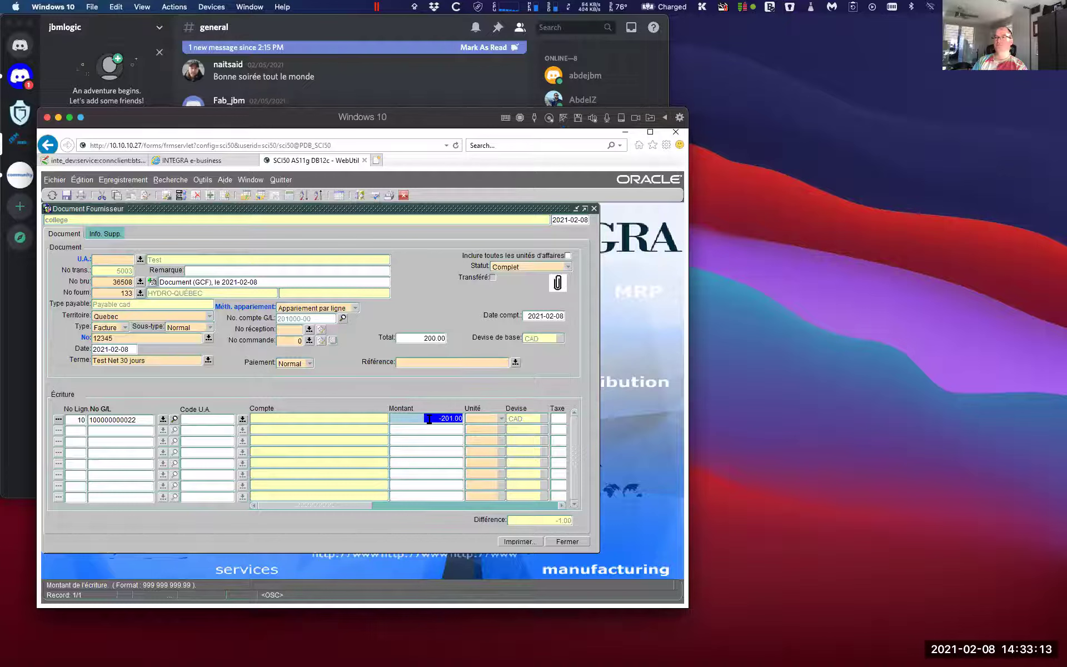
Set the document status to Incomplet, save the invoice, and open the Fournisseur menu
left_click(505, 267)
left_click(505, 277)
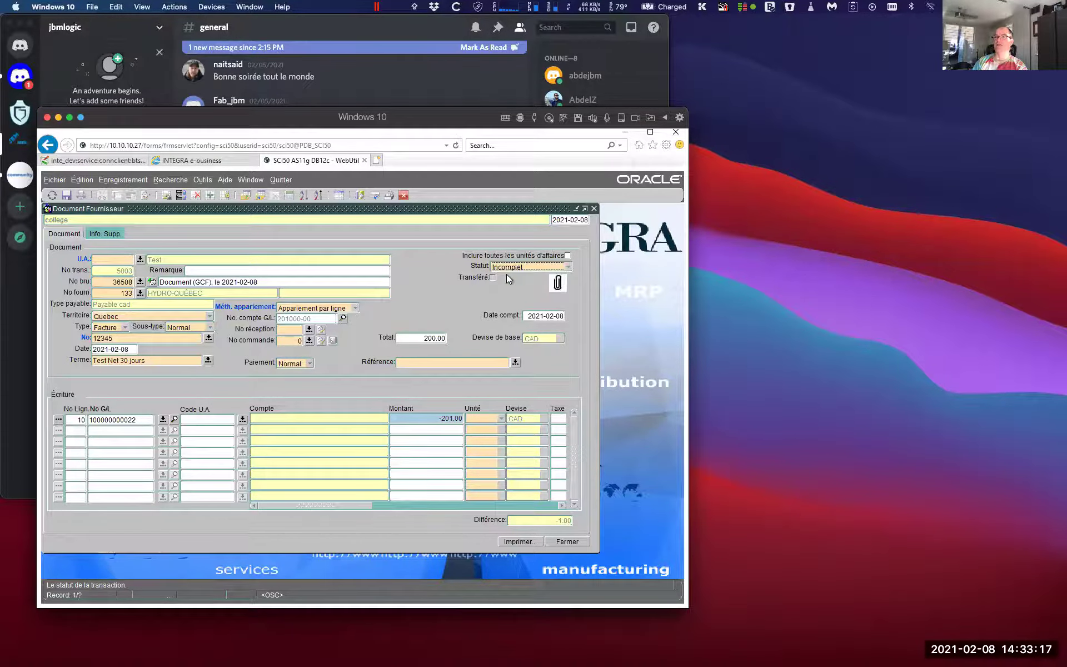
left_click(66, 194)
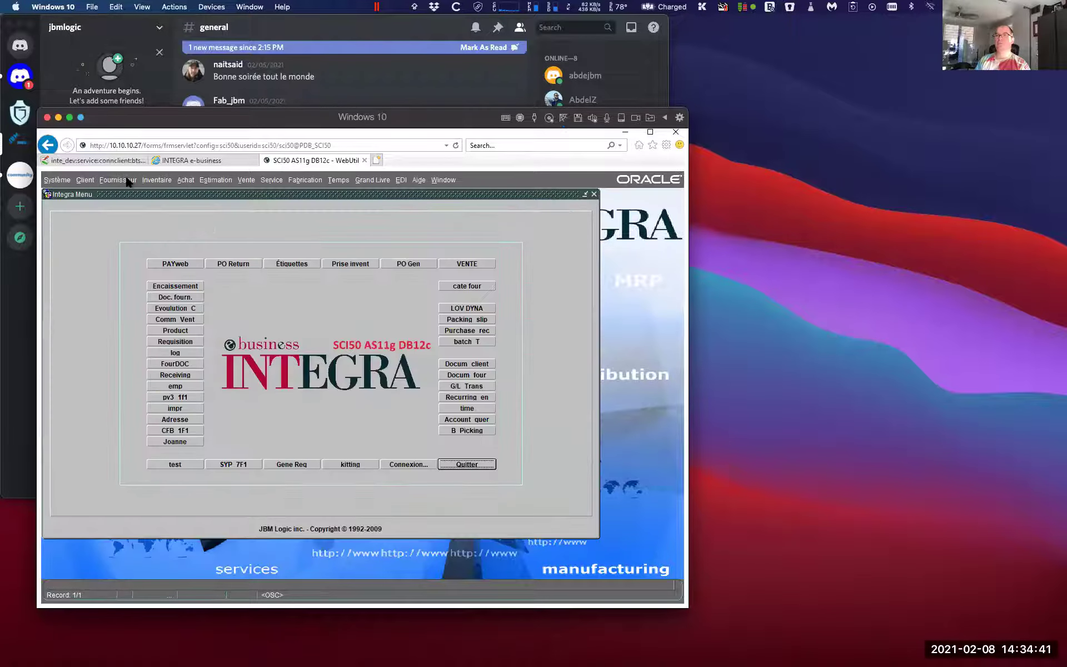
left_click(127, 181)
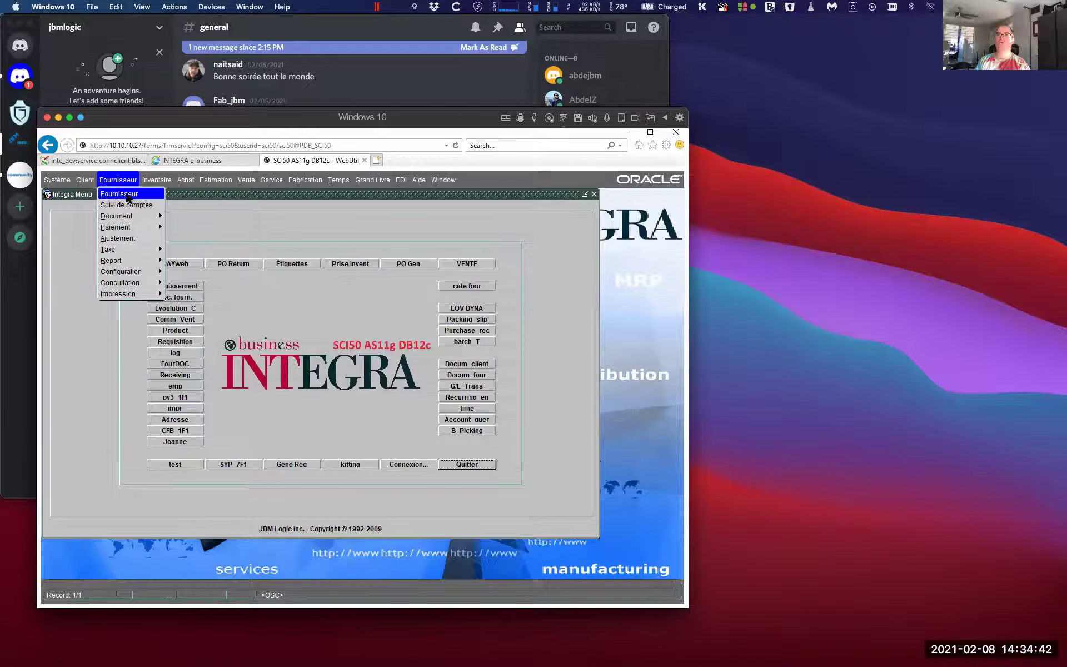
Open the blank Fournisseur supplier form and place the cursor in the Nom field
left_click(127, 195)
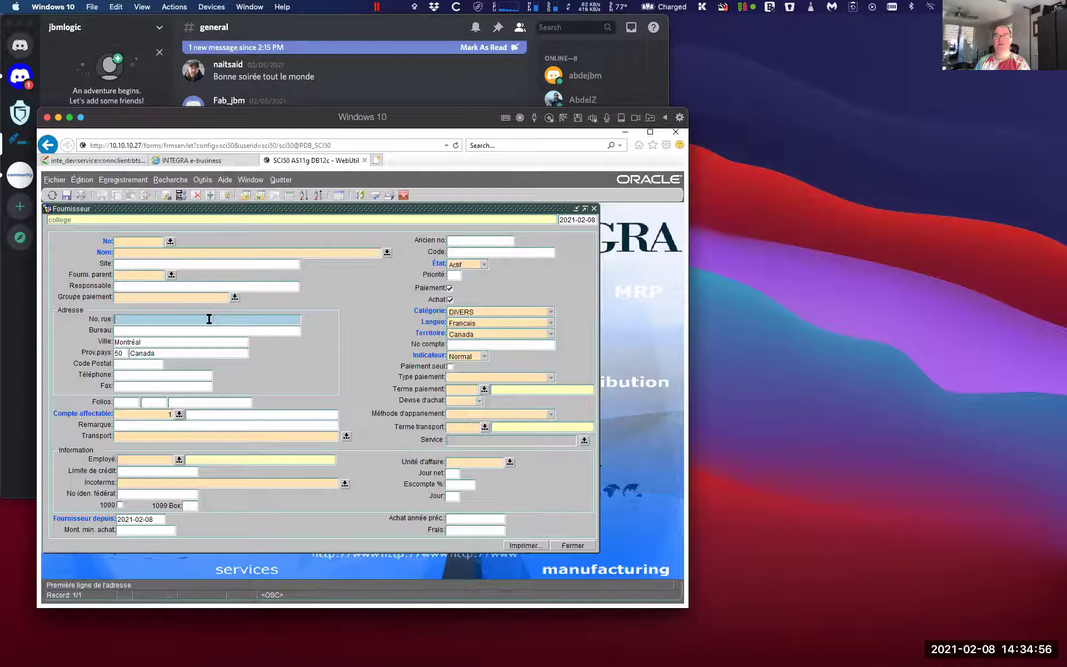
left_click(154, 253)
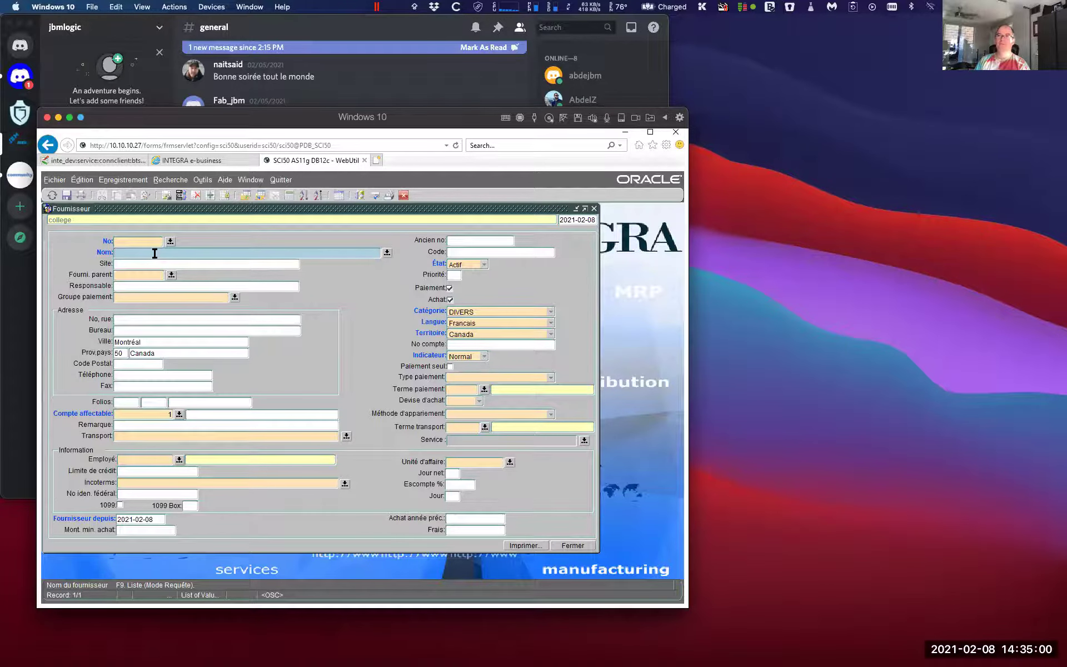
Enable default insert mode in the Nom field's label settings and save the change
right_click(154, 254)
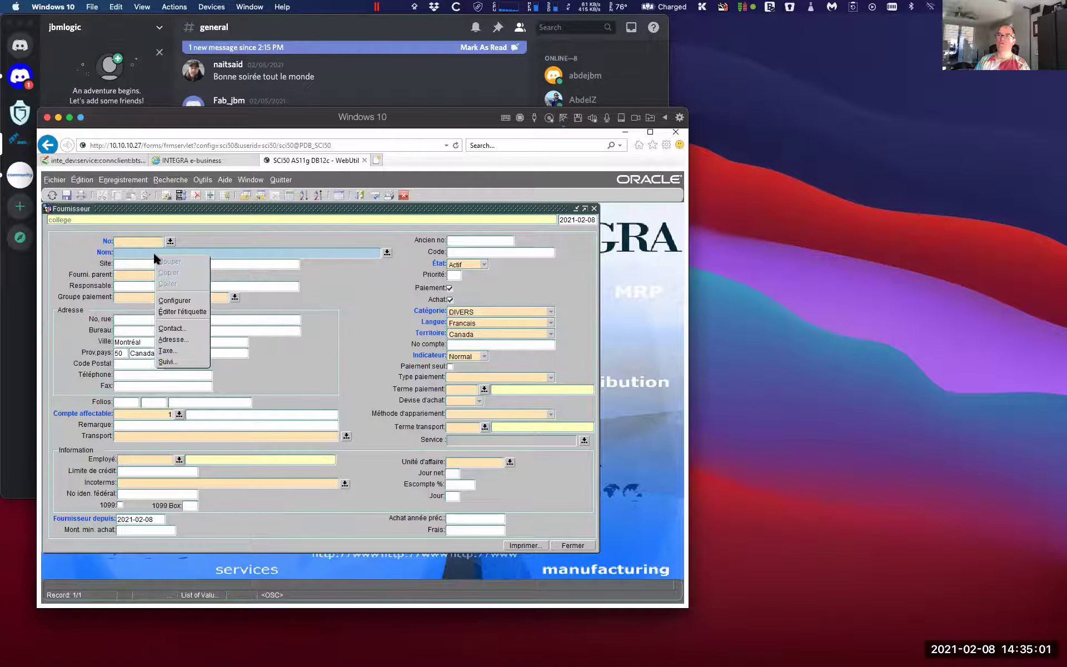
left_click(189, 310)
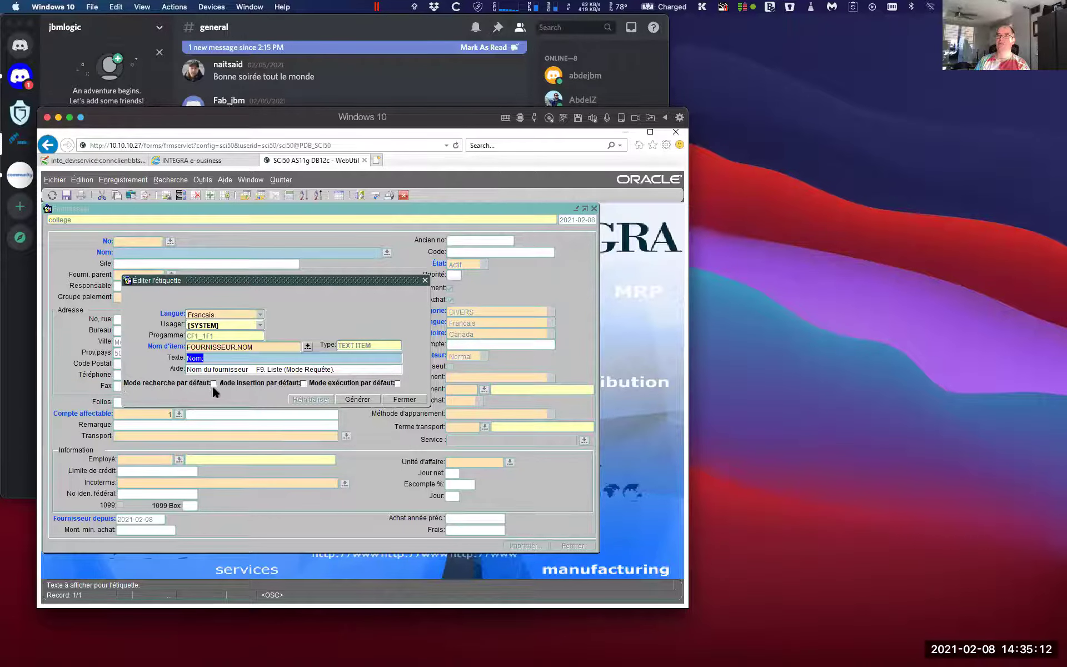
left_click(303, 384)
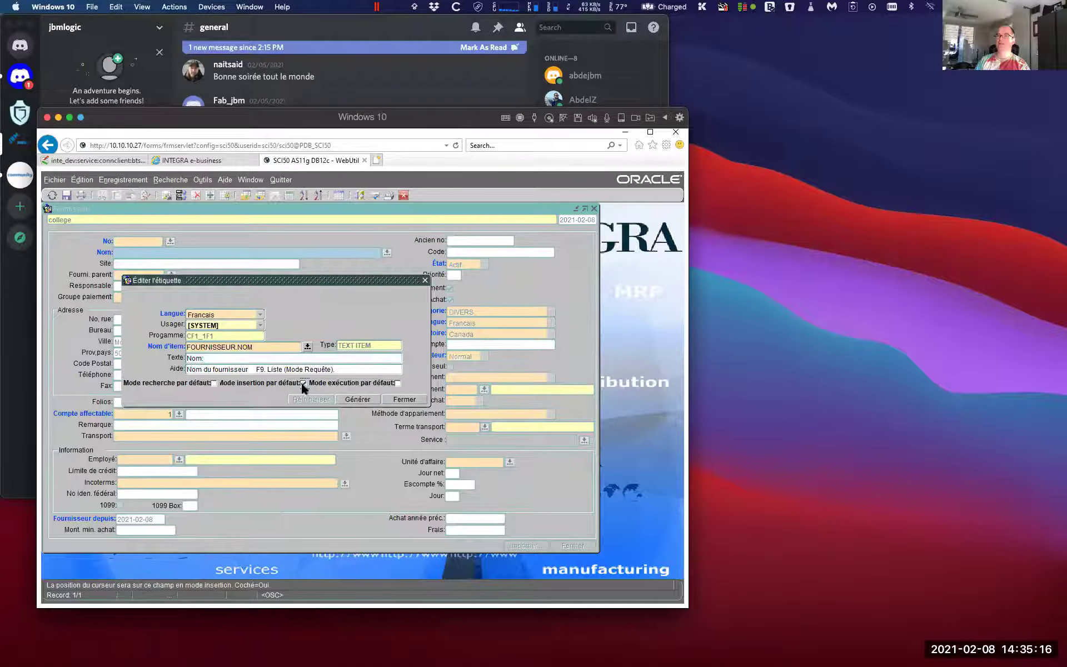
left_click(405, 399)
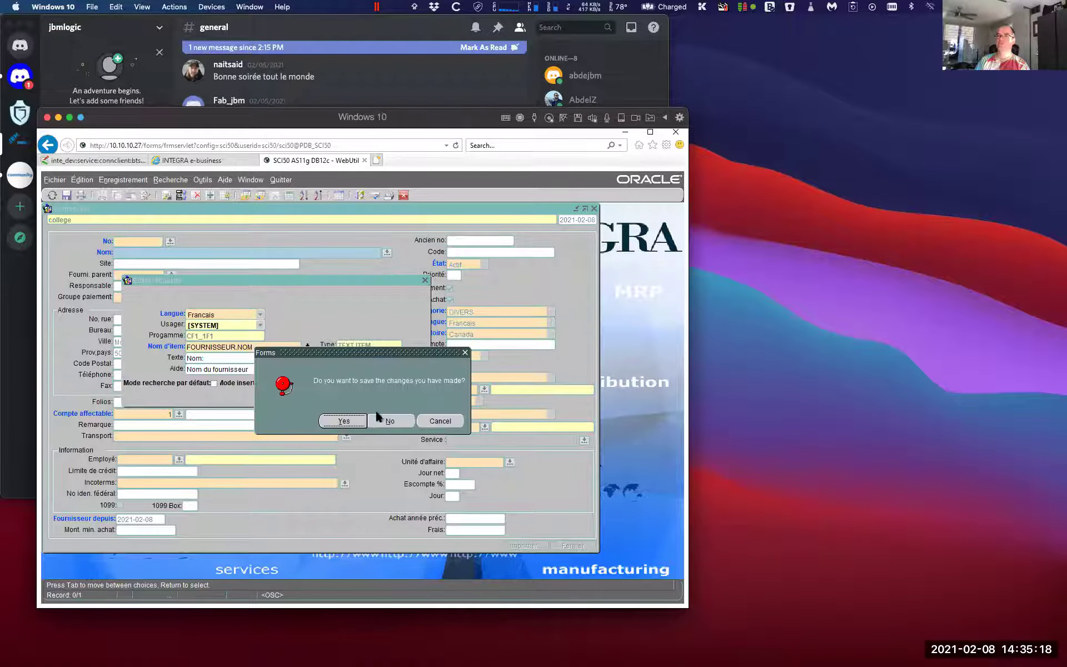
left_click(344, 420)
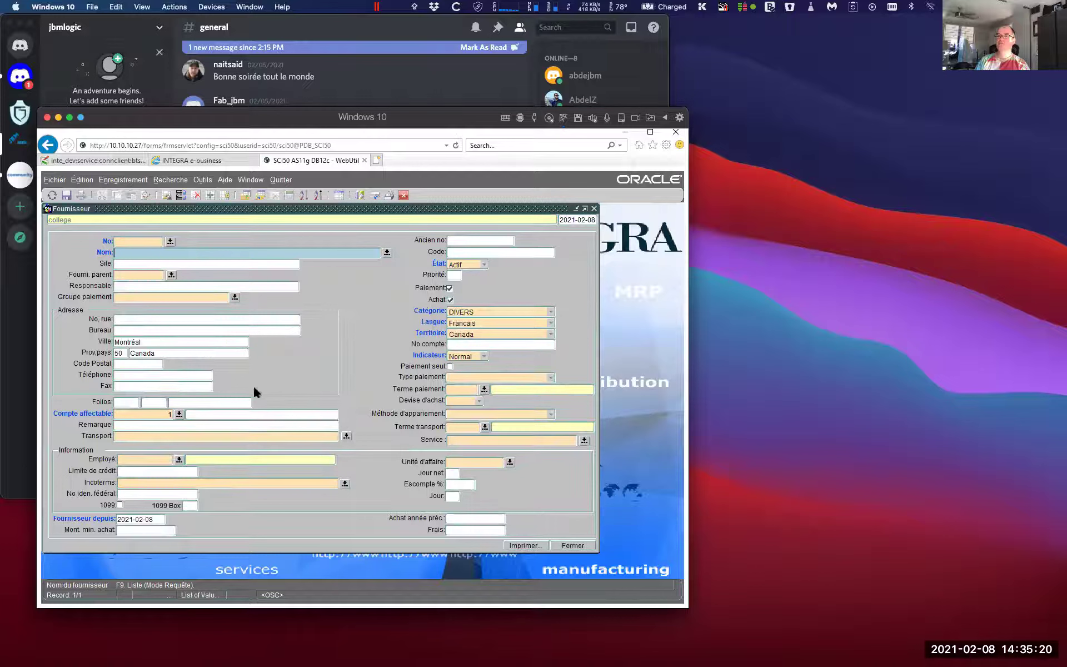
Dismiss the required supplier name alert and run a query to load existing supplier record 1035
left_click(147, 320)
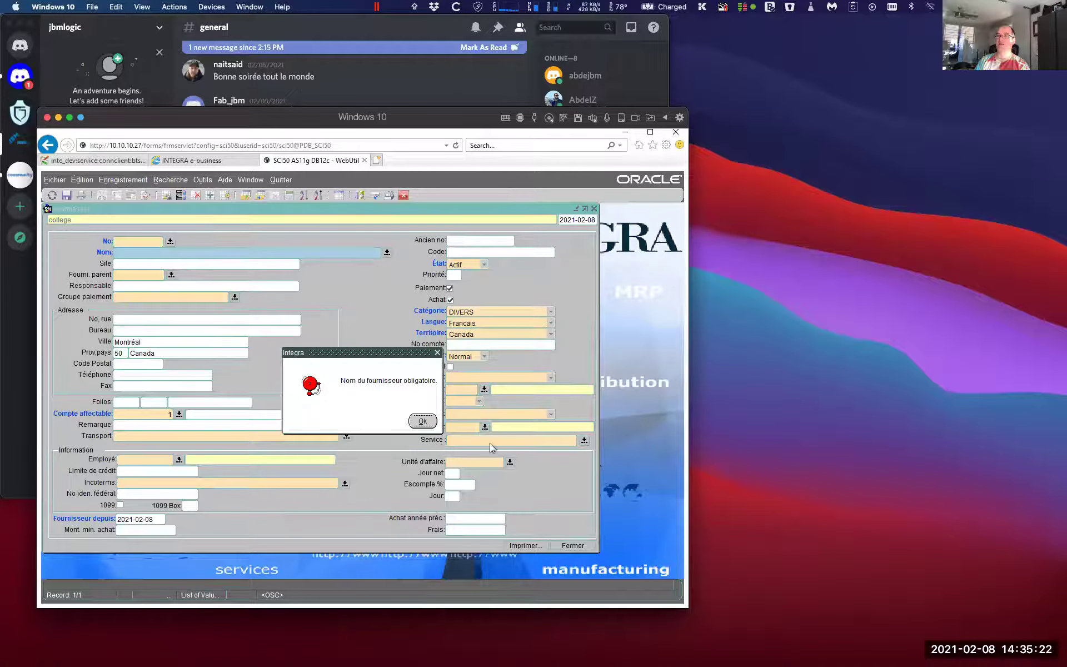
left_click(421, 420)
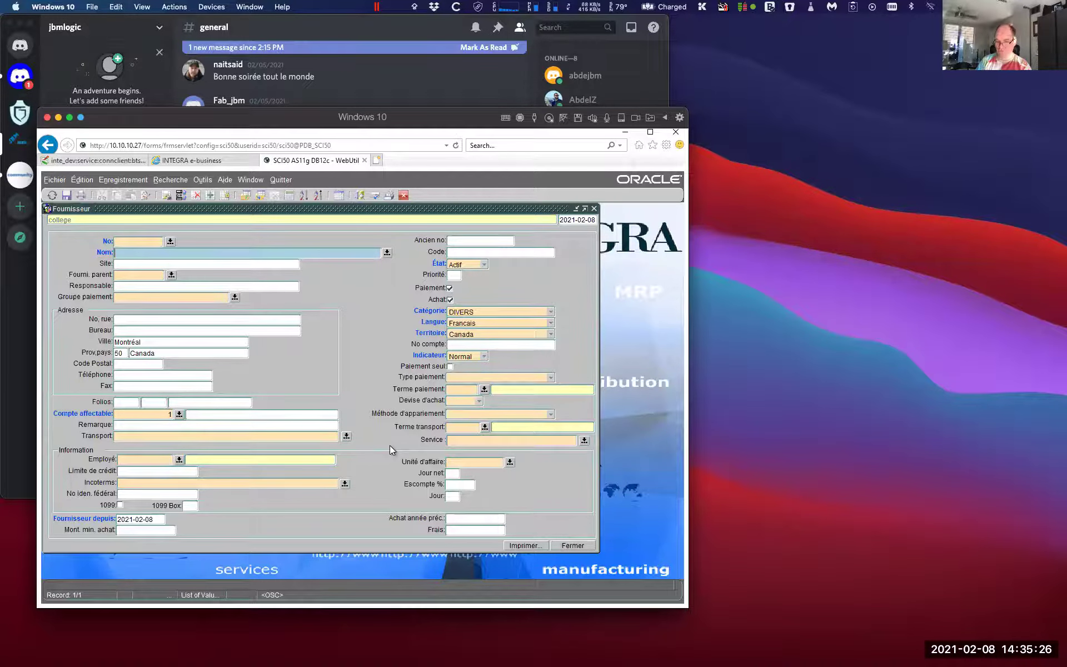
key("F8")
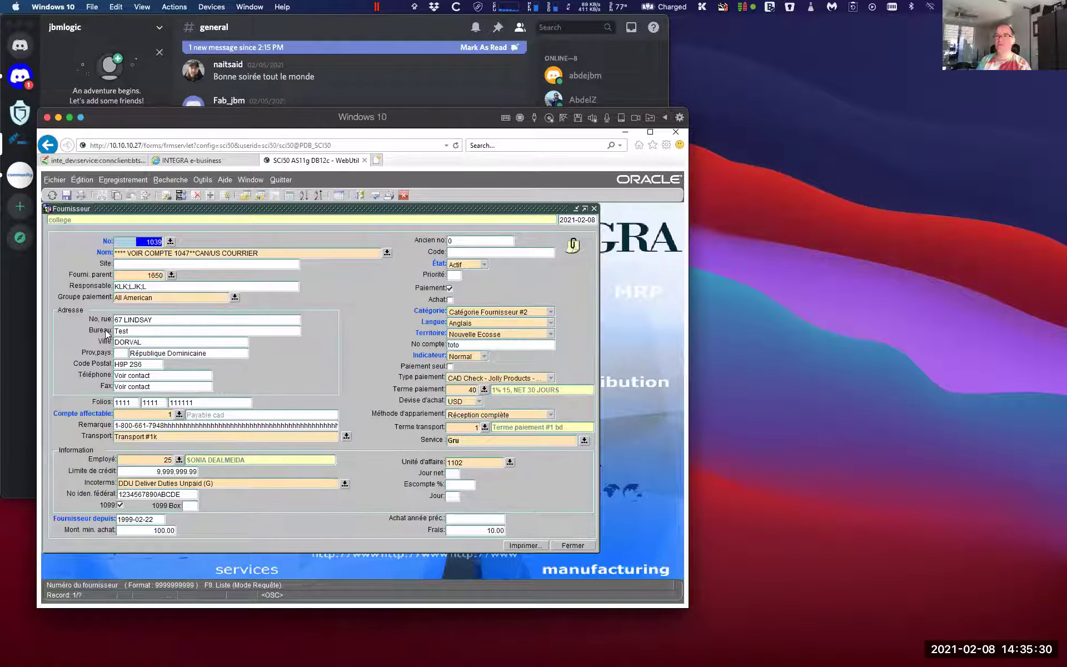
Review the No. rue field's label settings, then reset the form to a blank supplier record
right_click(151, 321)
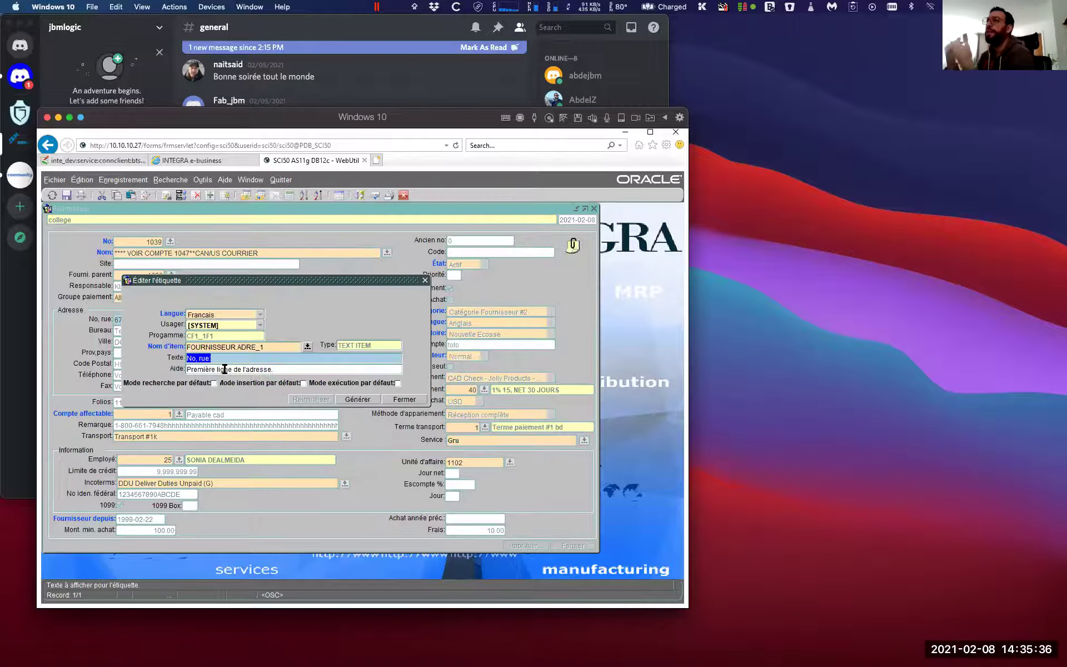
left_click(394, 399)
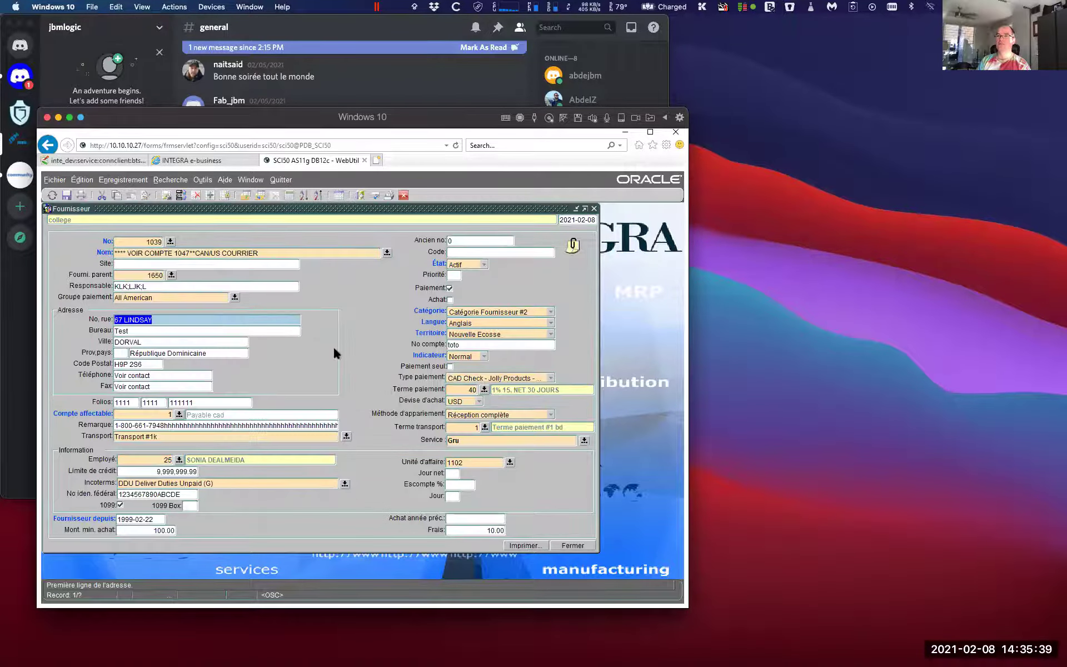
key("shift+F7")
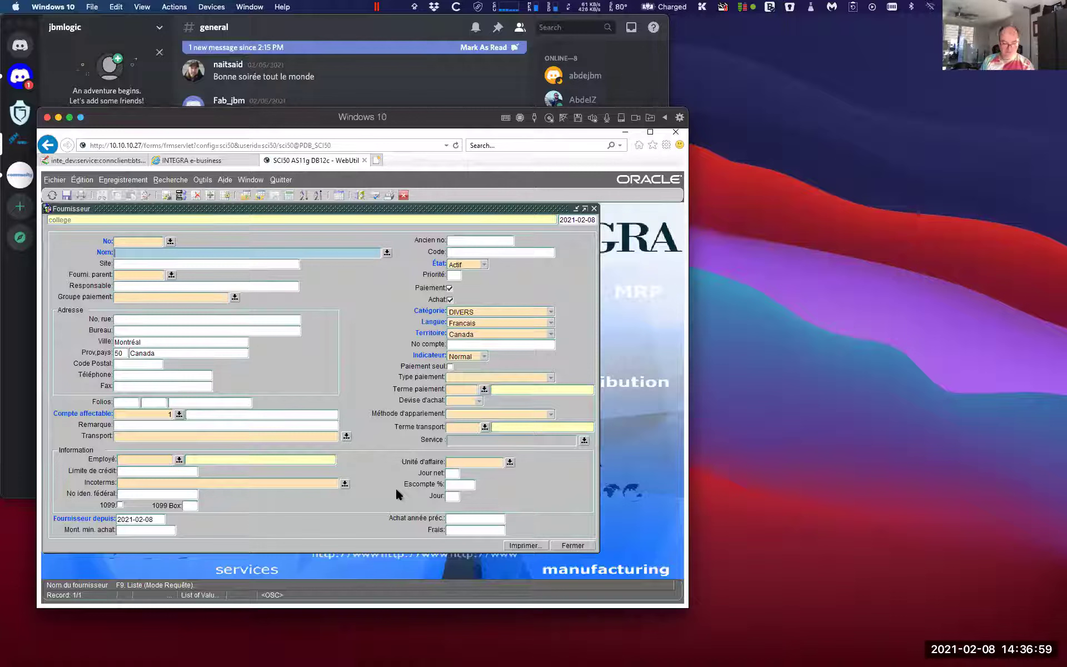
type("Walmart")
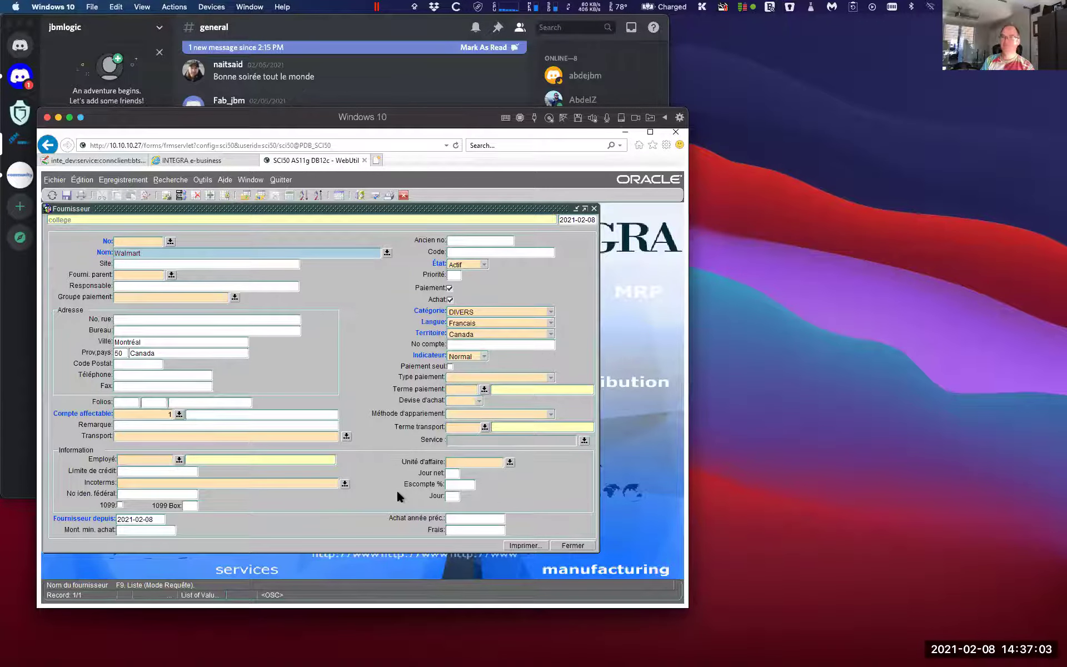
key("Tab")
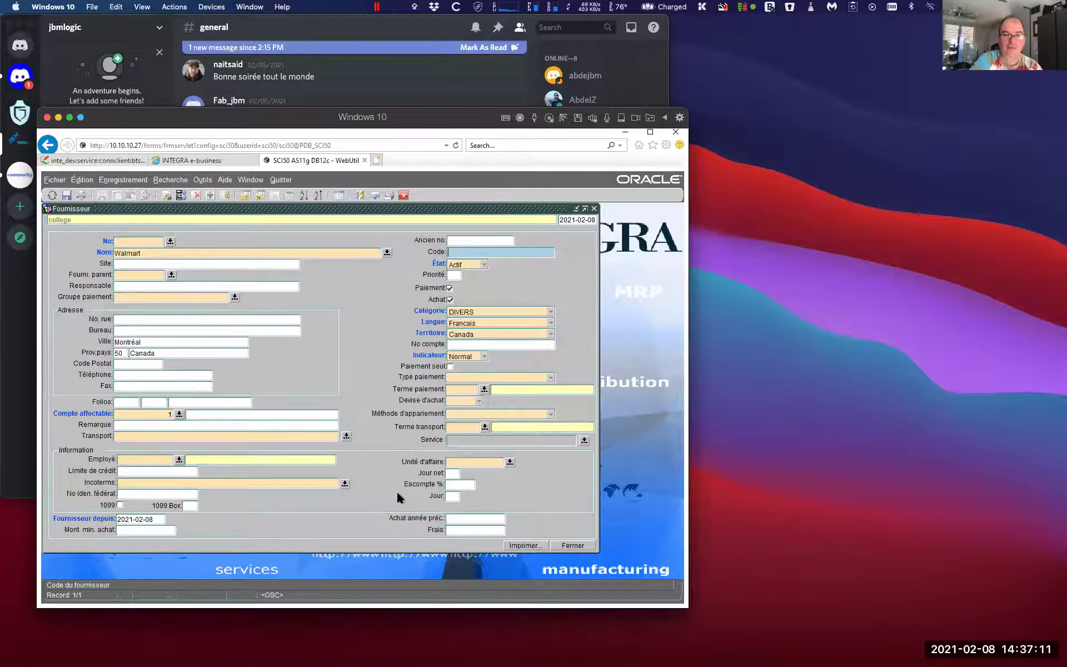
key("shift+F7")
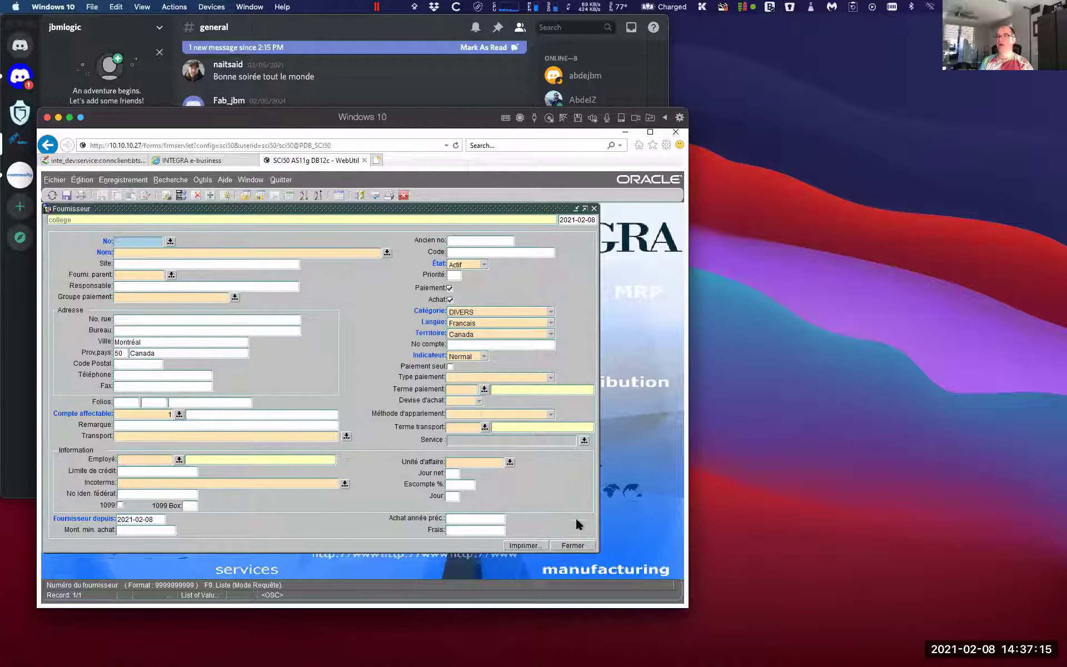
left_click(574, 547)
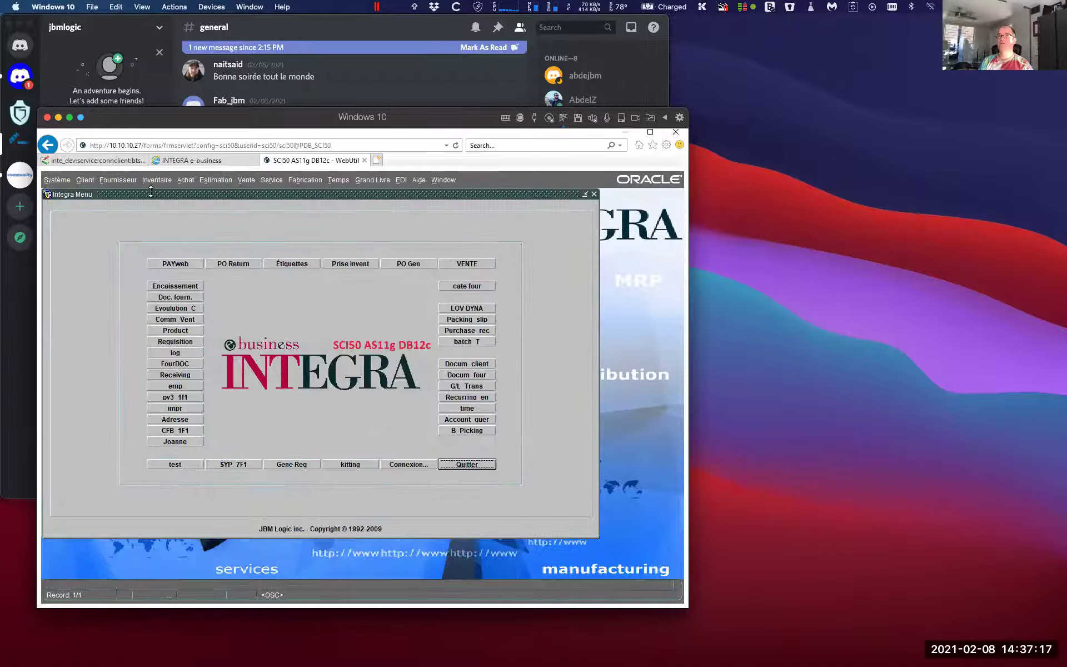
left_click(118, 180)
left_click(122, 191)
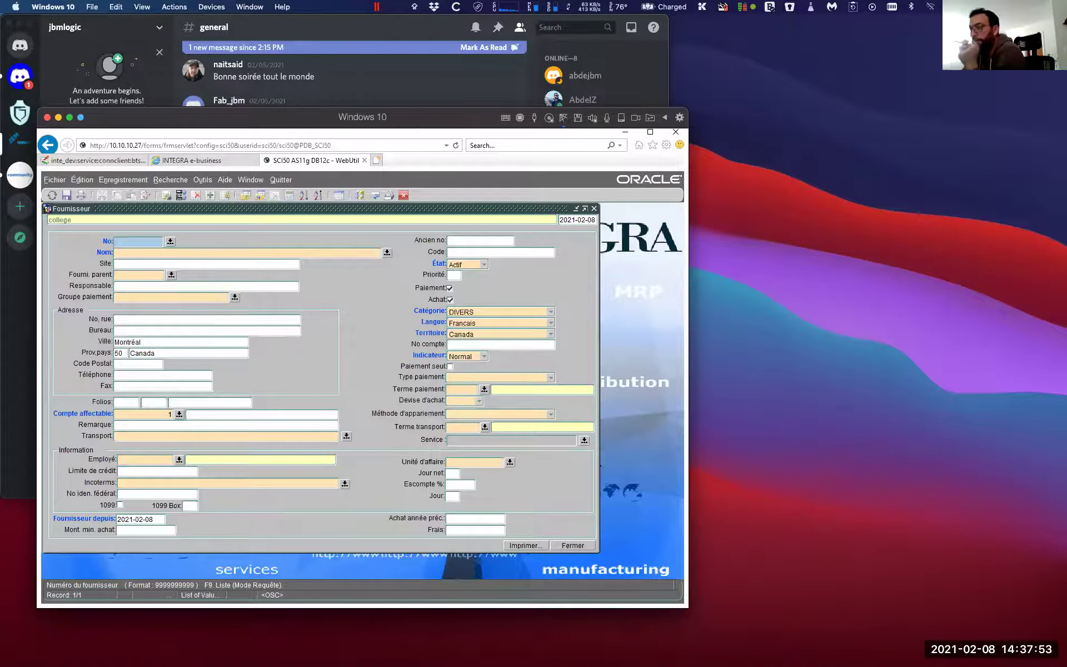
Enter 'Walamart' as the new supplier's name, correcting the typo
left_click(135, 251)
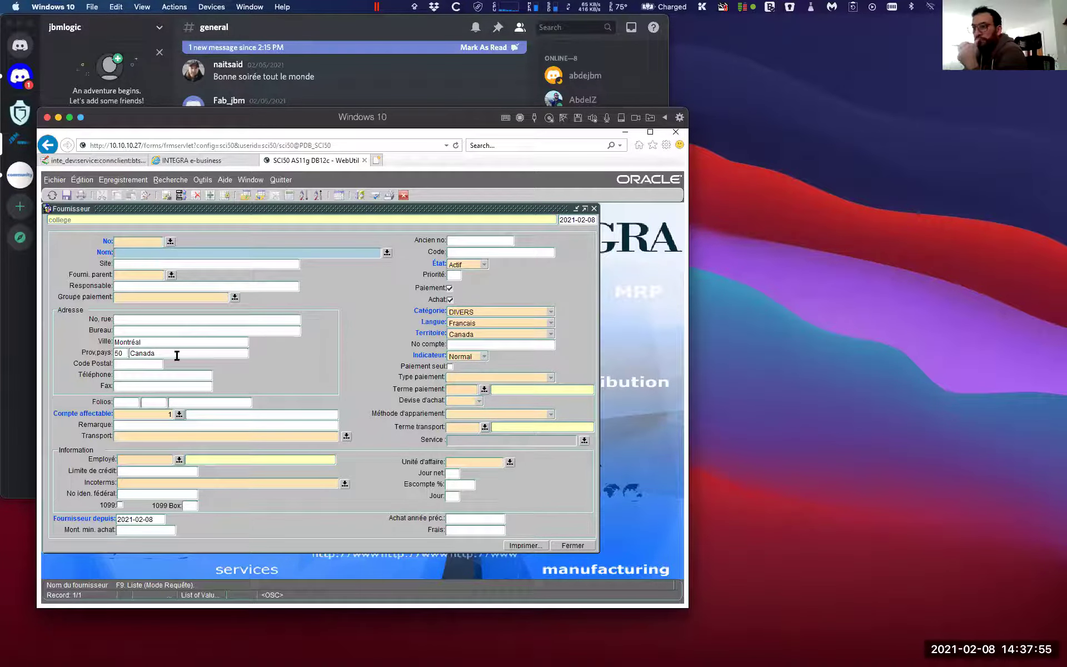
type("Walam")
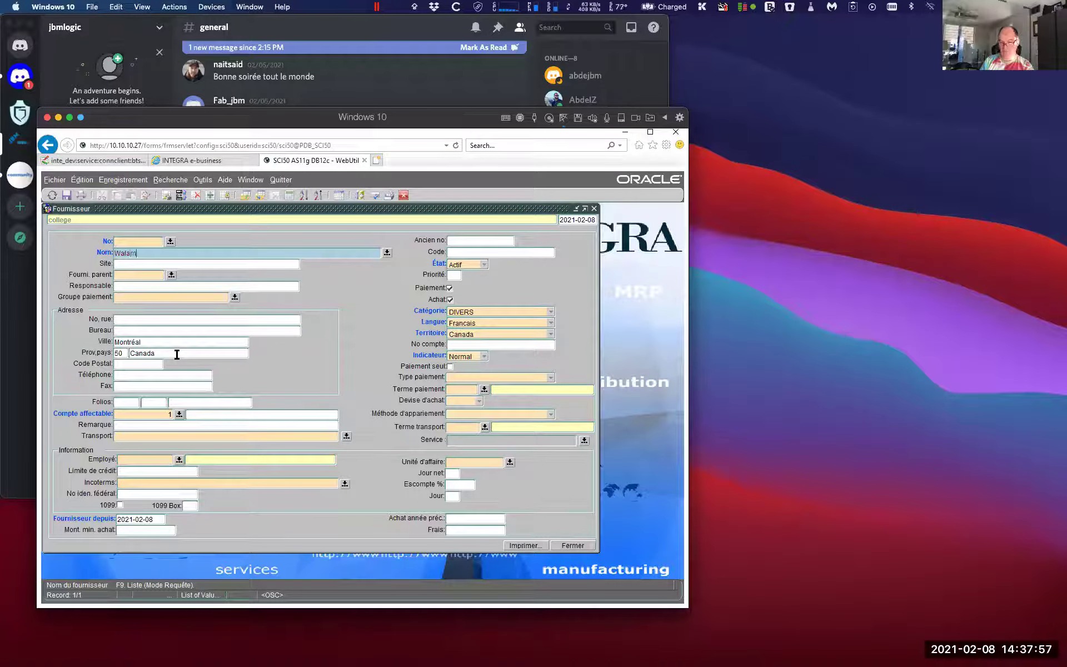
key("BackSpace")
key("BackSpace")
type("ae")
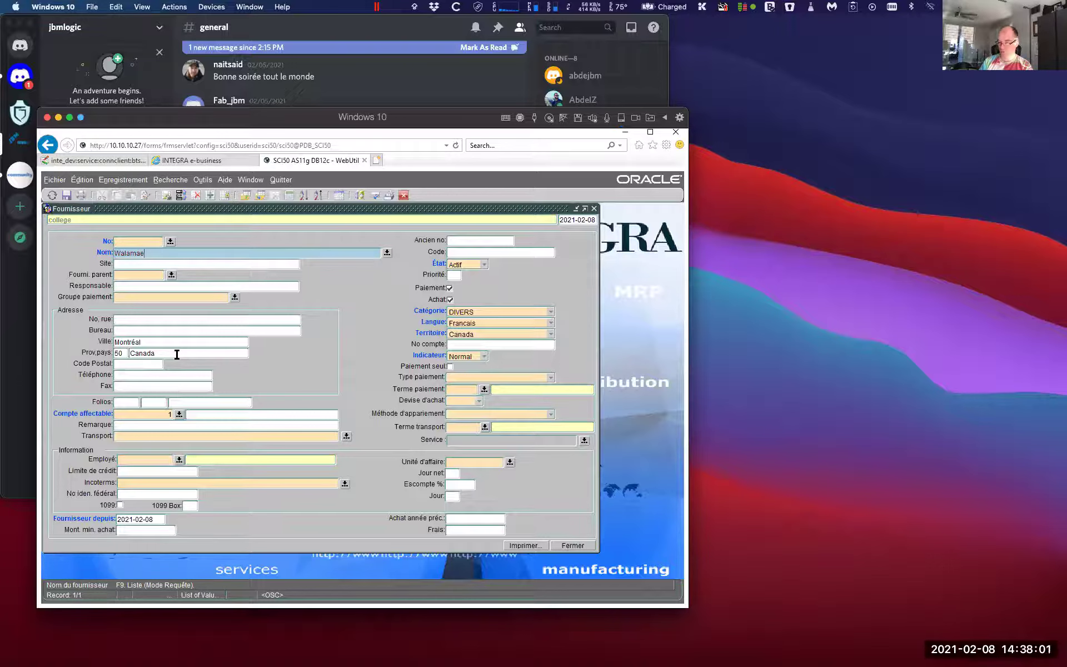
key("BackSpace")
type("rt")
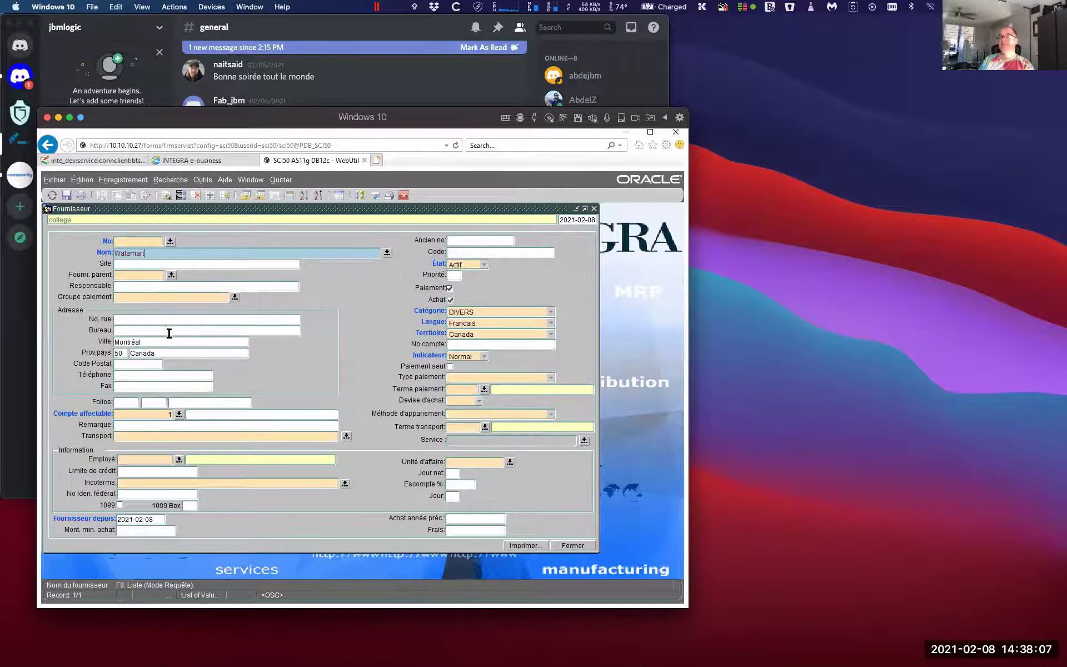
left_click(118, 319)
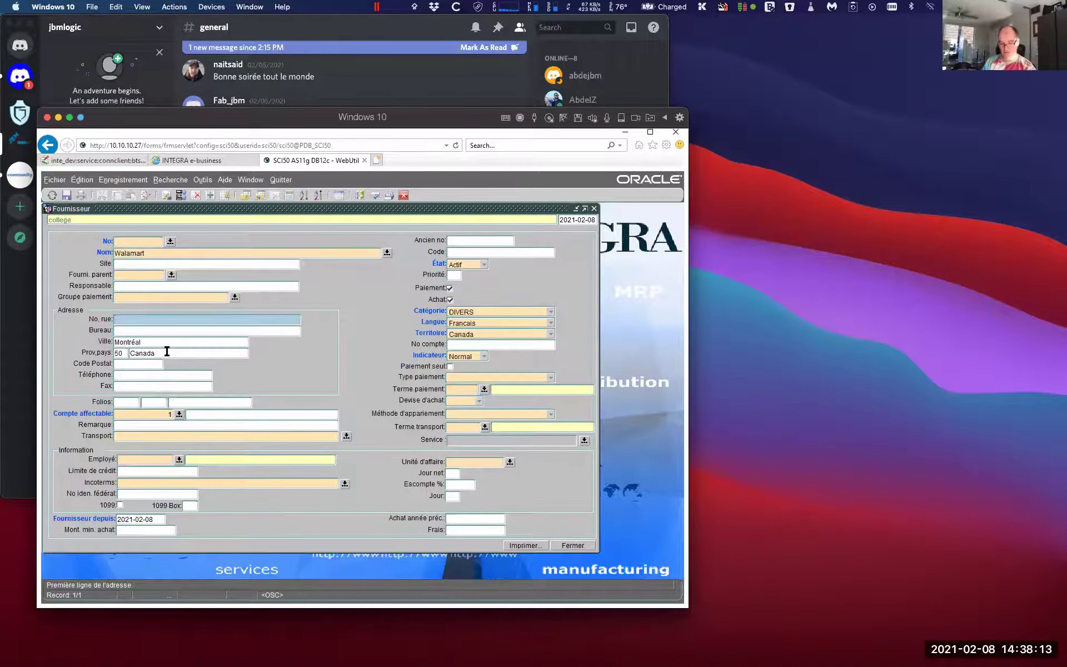
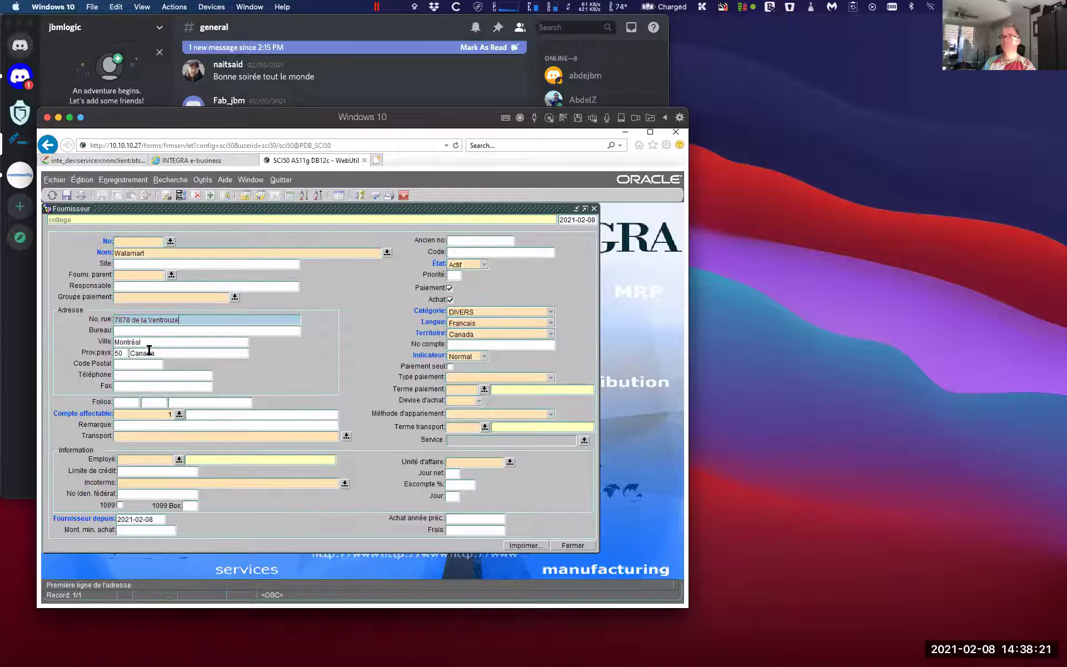
Enter the supplier's street address with corrected spelling, and its postal code
left_click(117, 364)
type("J7M")
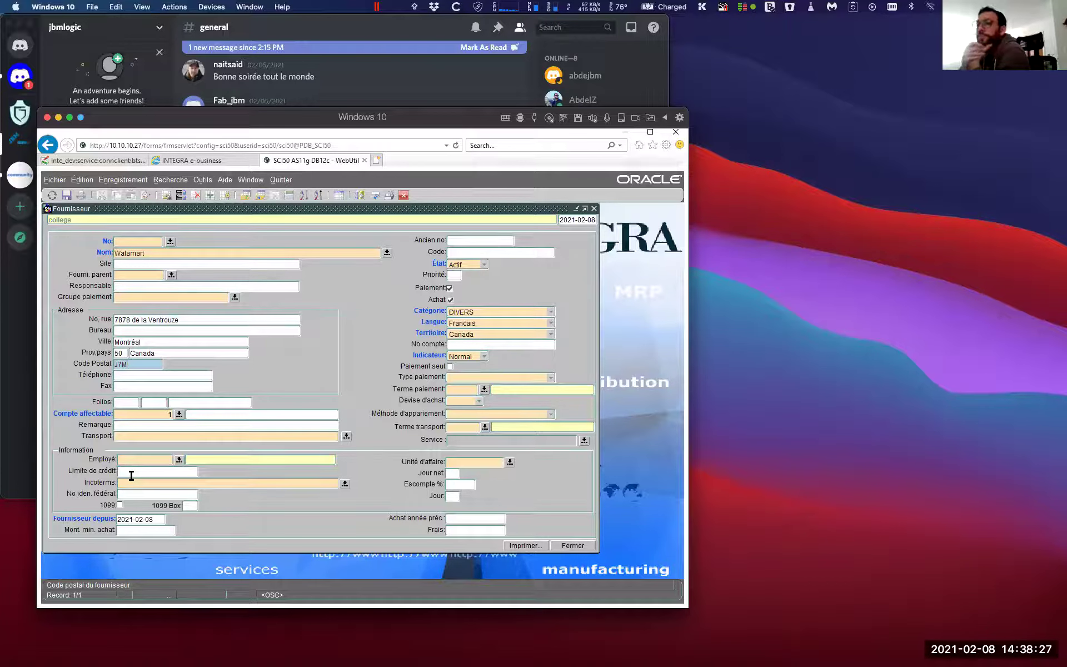
type("7K9")
Enter the supplier's phone number, leave Fax empty and accept Payable cad account 1
key("Tab")
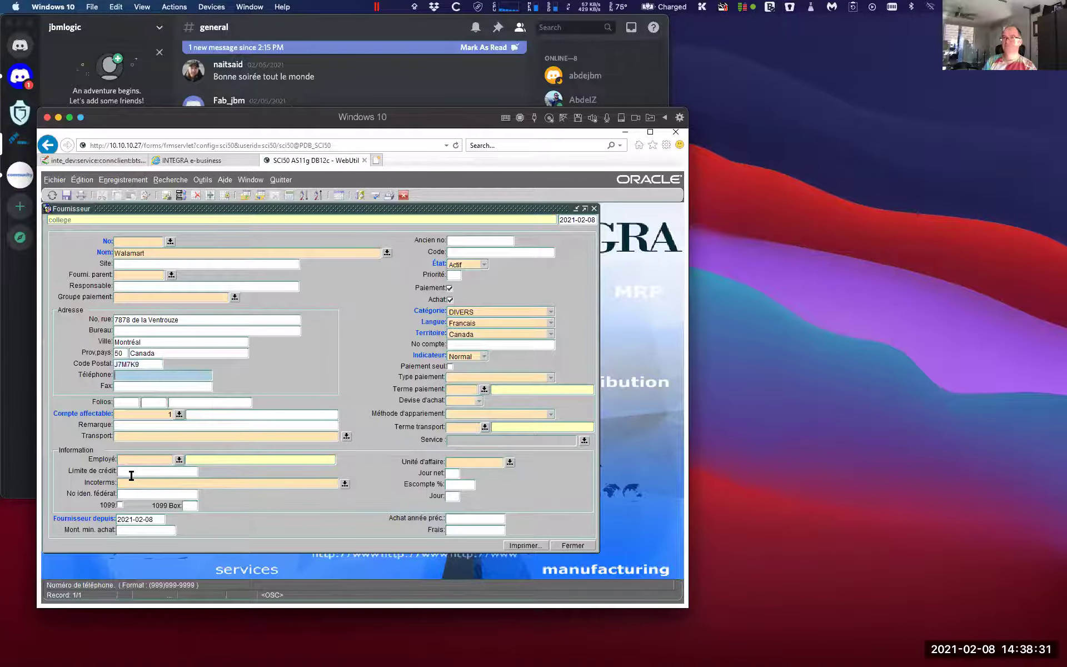
type("5145551212")
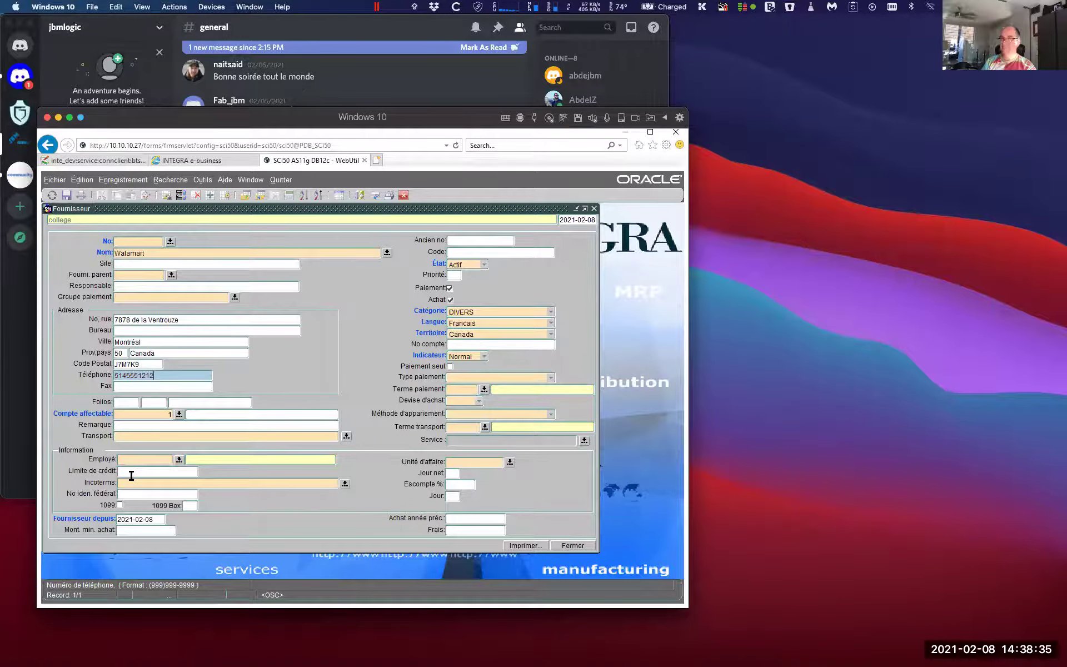
key("Tab")
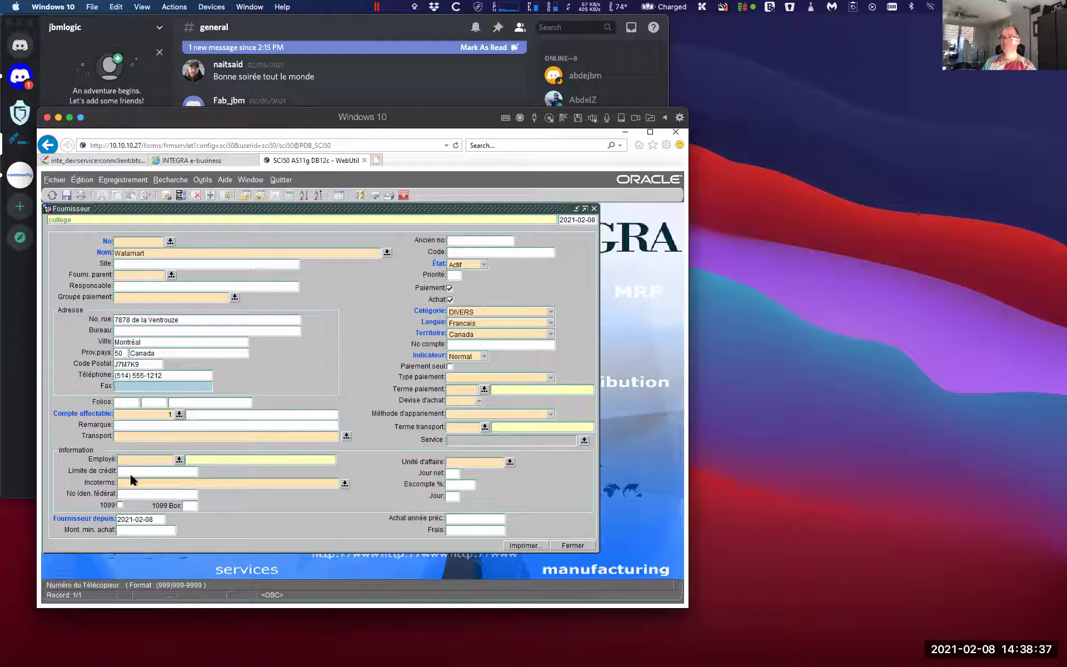
key("Tab")
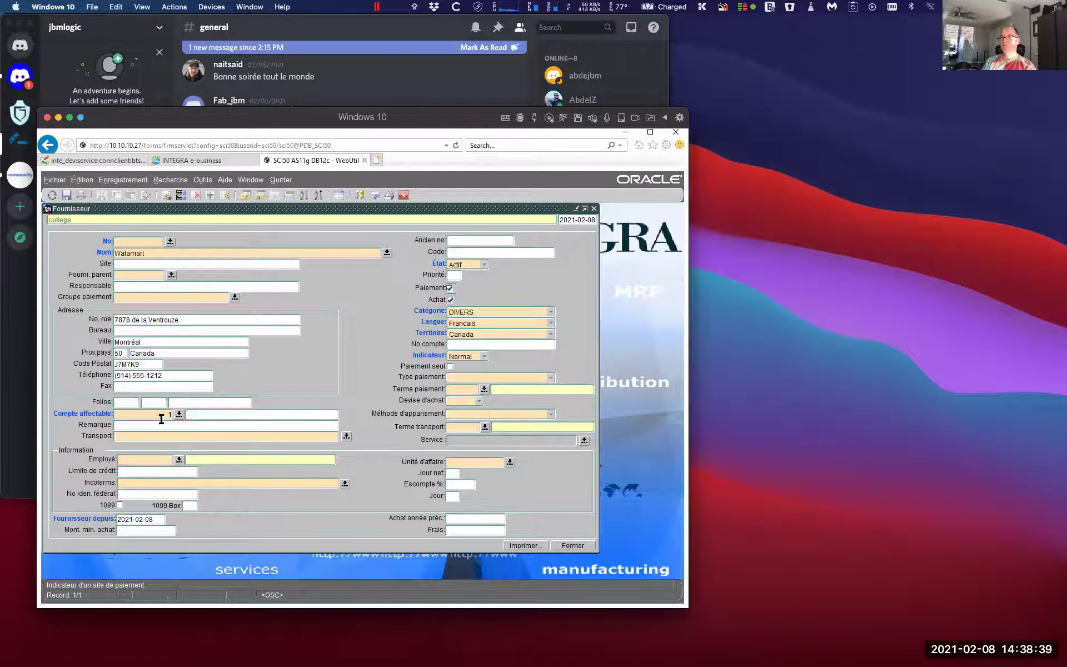
left_click(160, 416)
key("Tab")
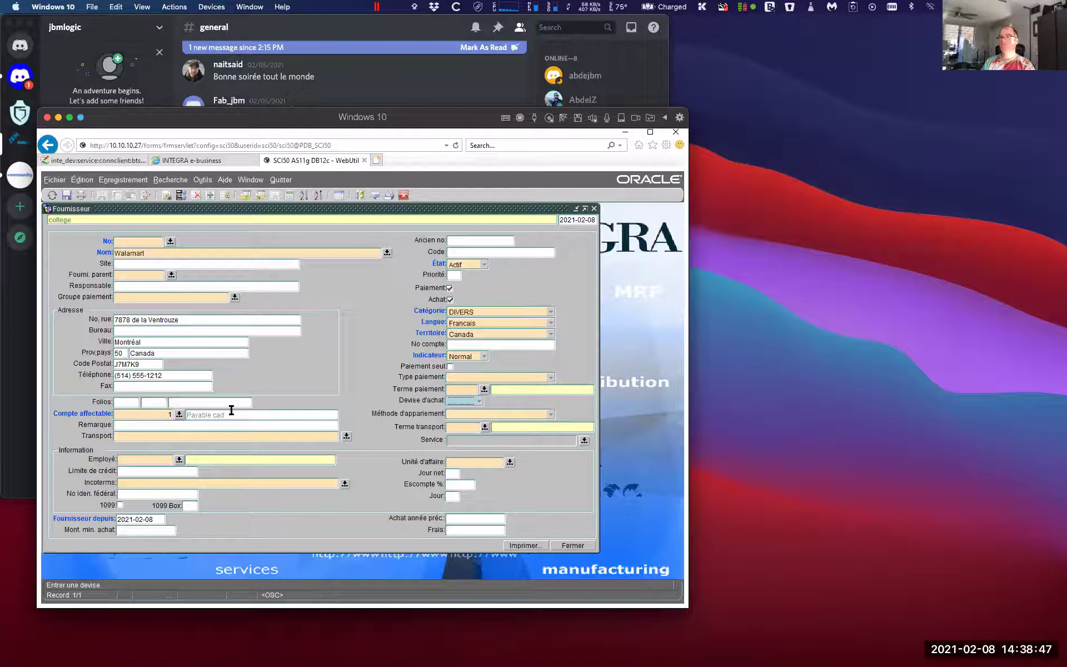
Set payment priority 1, language Anglais, and enter the supplier's account number
left_click(458, 274)
type("1")
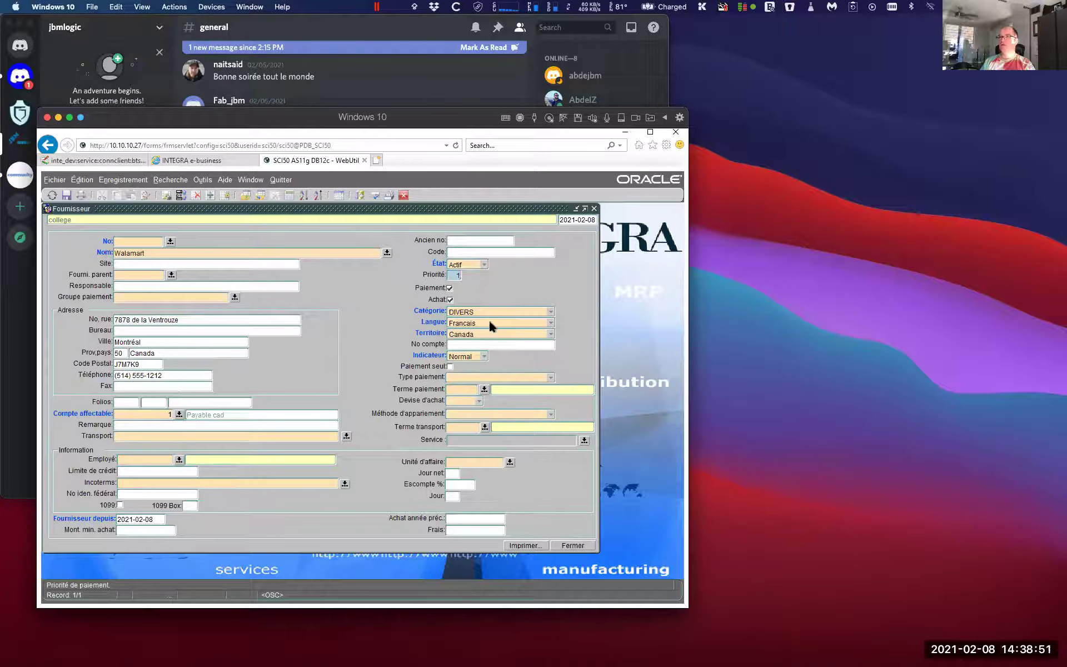
left_click(486, 326)
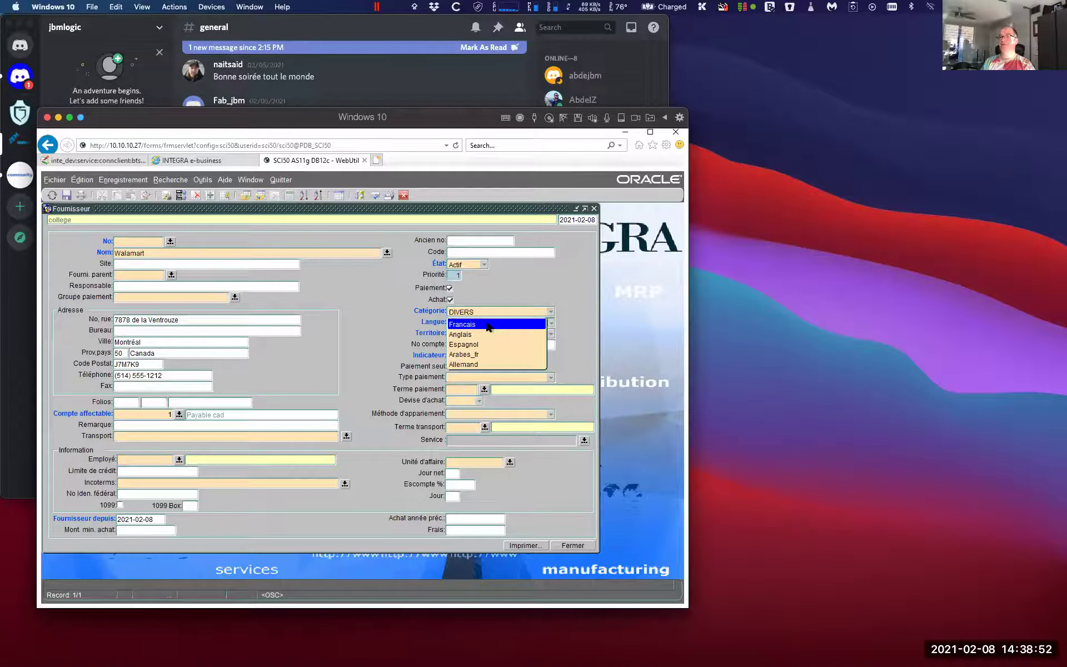
left_click(463, 335)
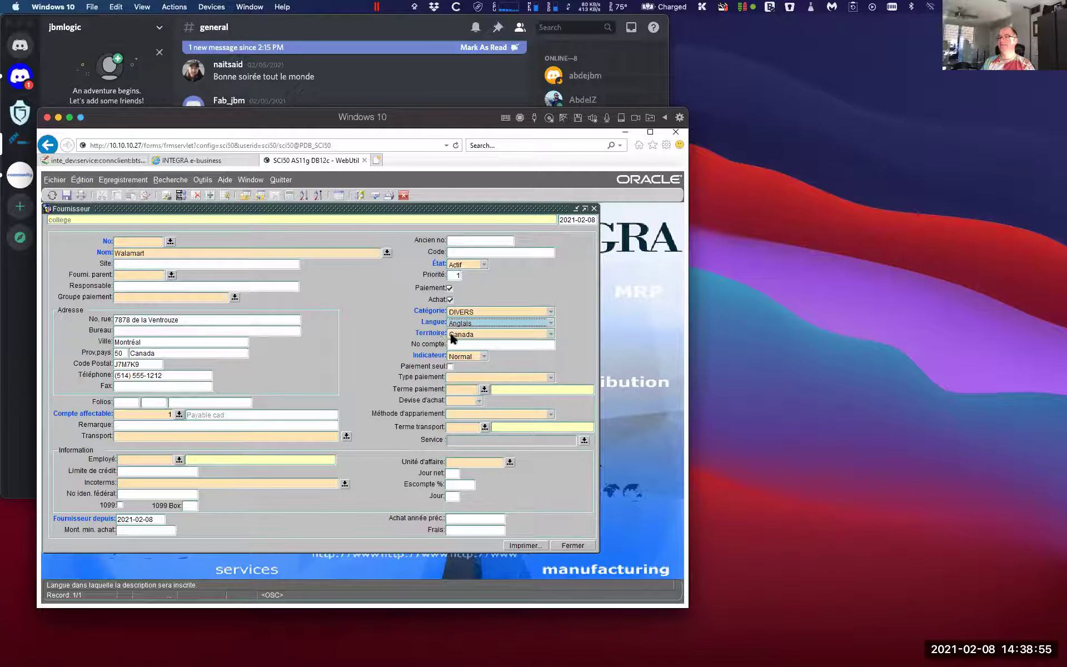
left_click(451, 342)
type("123")
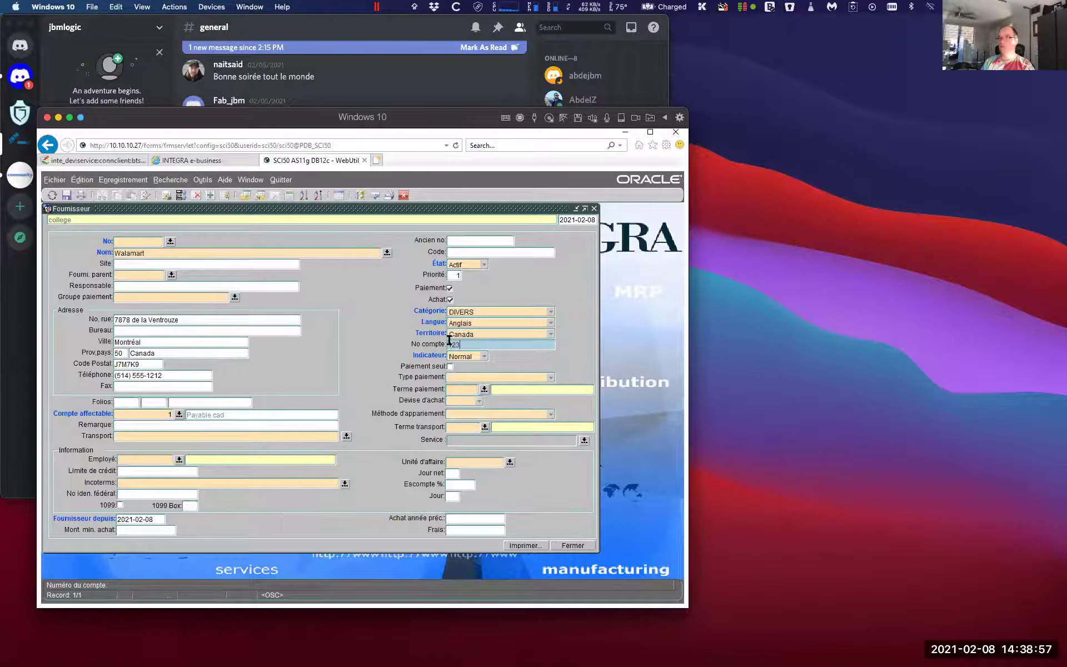
Choose Transfert INTERCO payment, 1% 15, NET 30 JOURS terms and Manuel matching
left_click(455, 376)
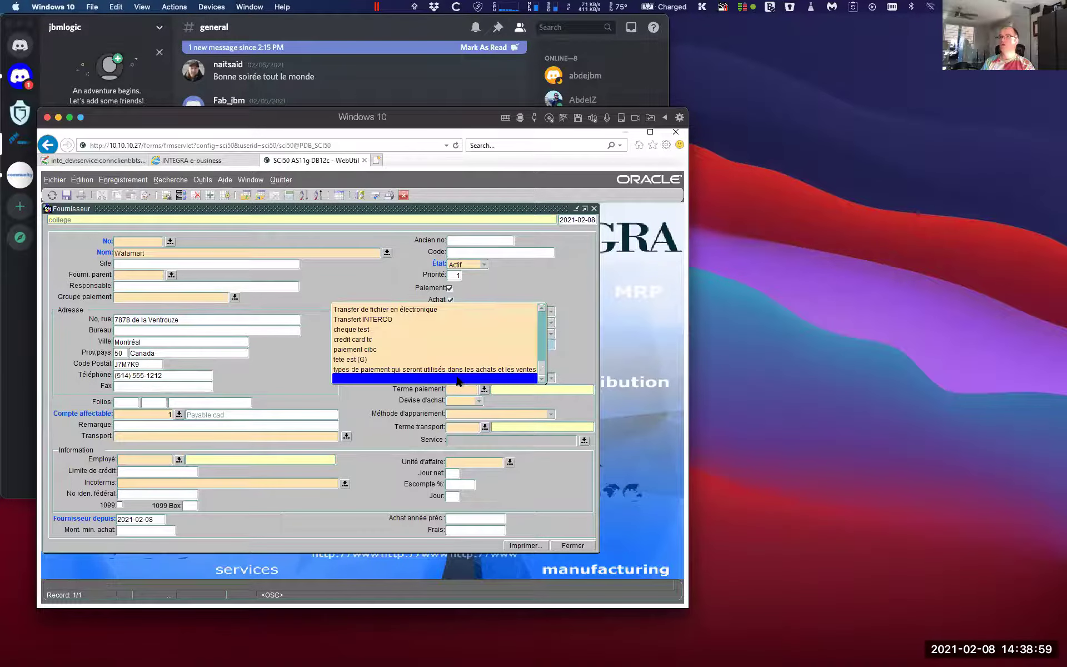
left_click(397, 319)
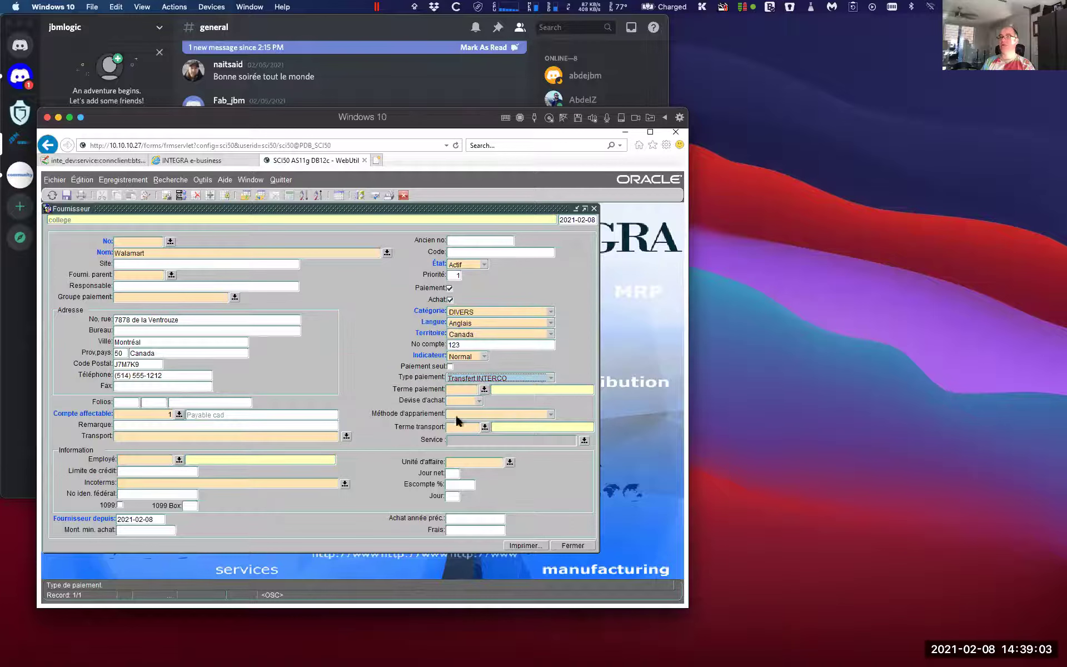
left_click(459, 393)
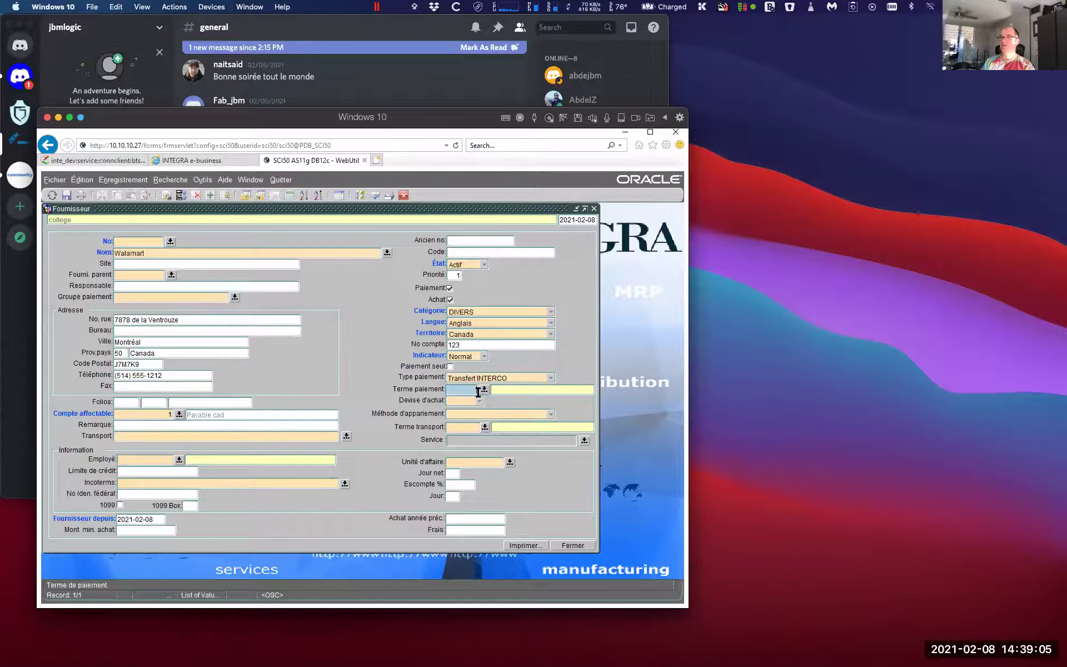
left_click(484, 389)
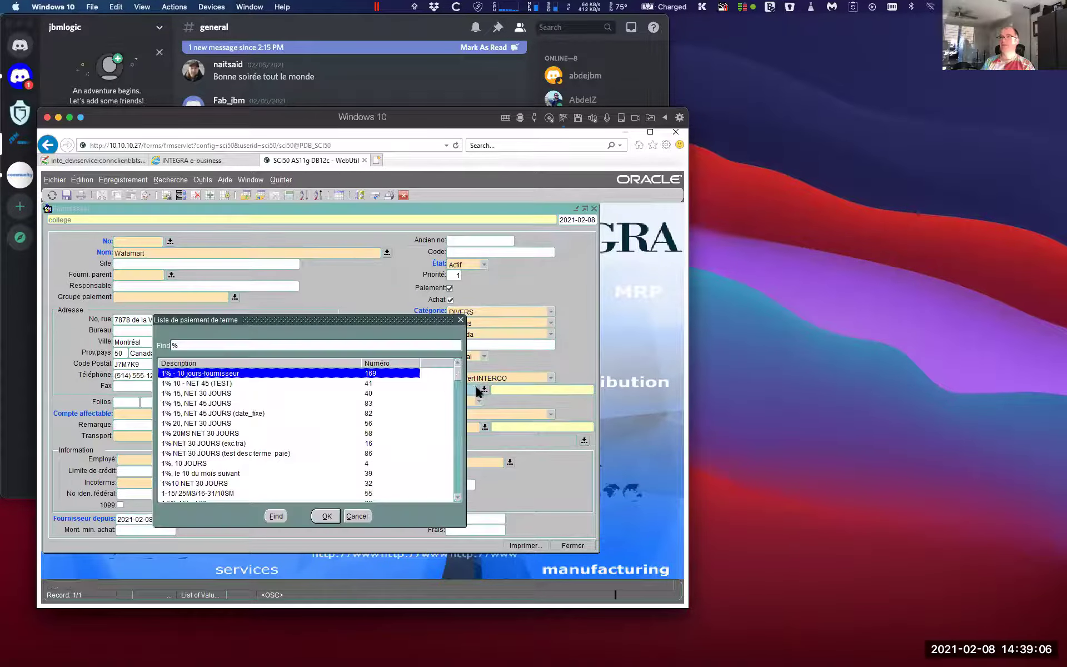
double_click(199, 392)
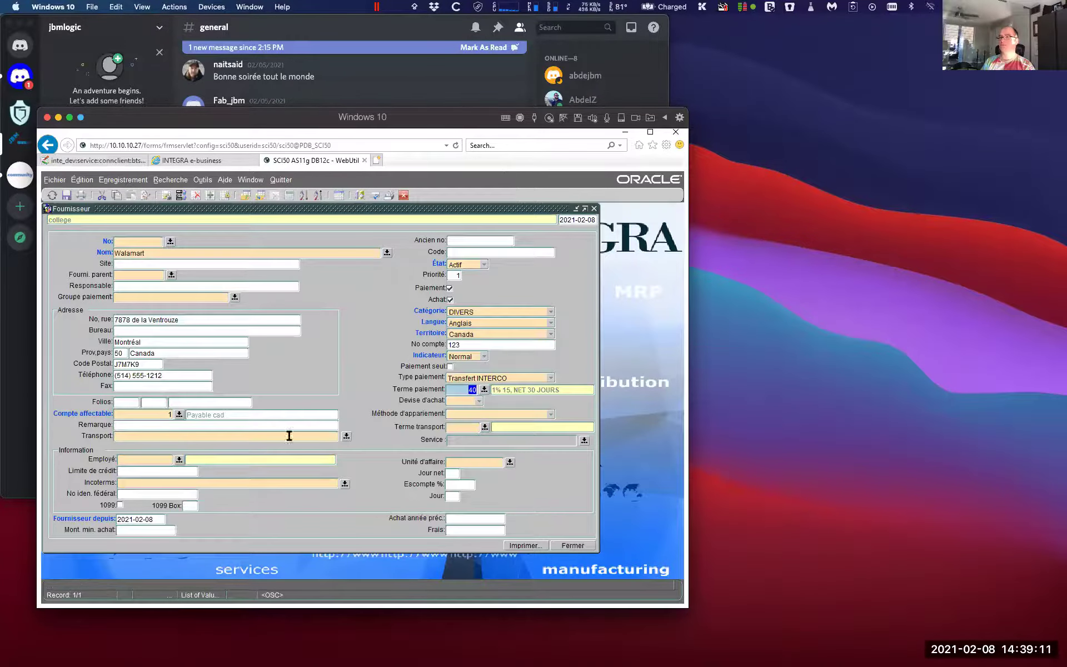
left_click(448, 415)
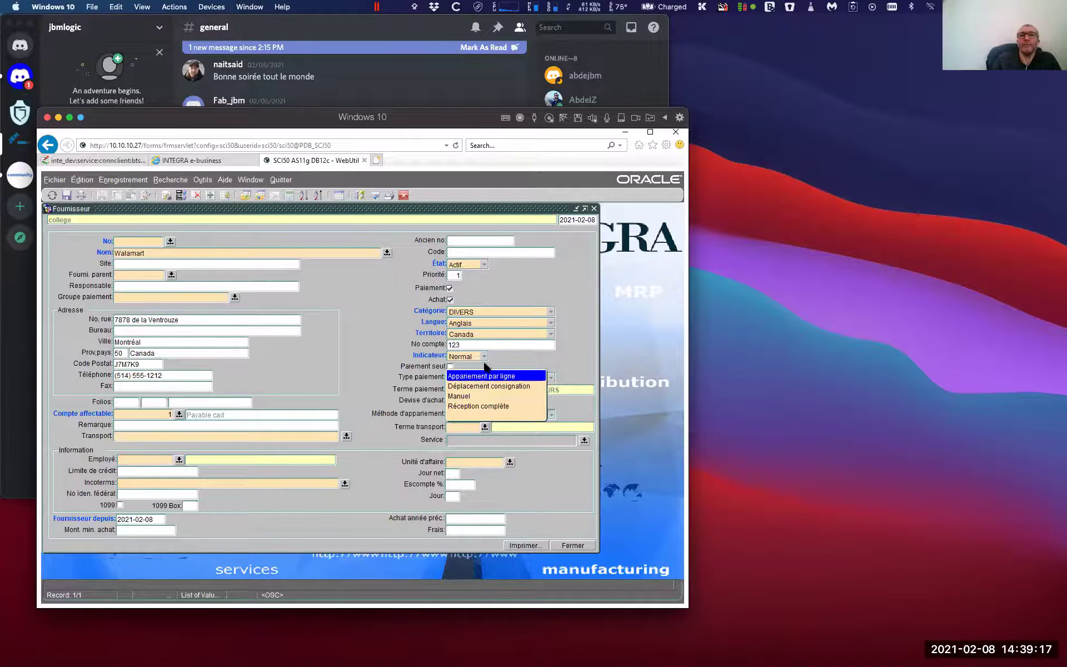
left_click(464, 396)
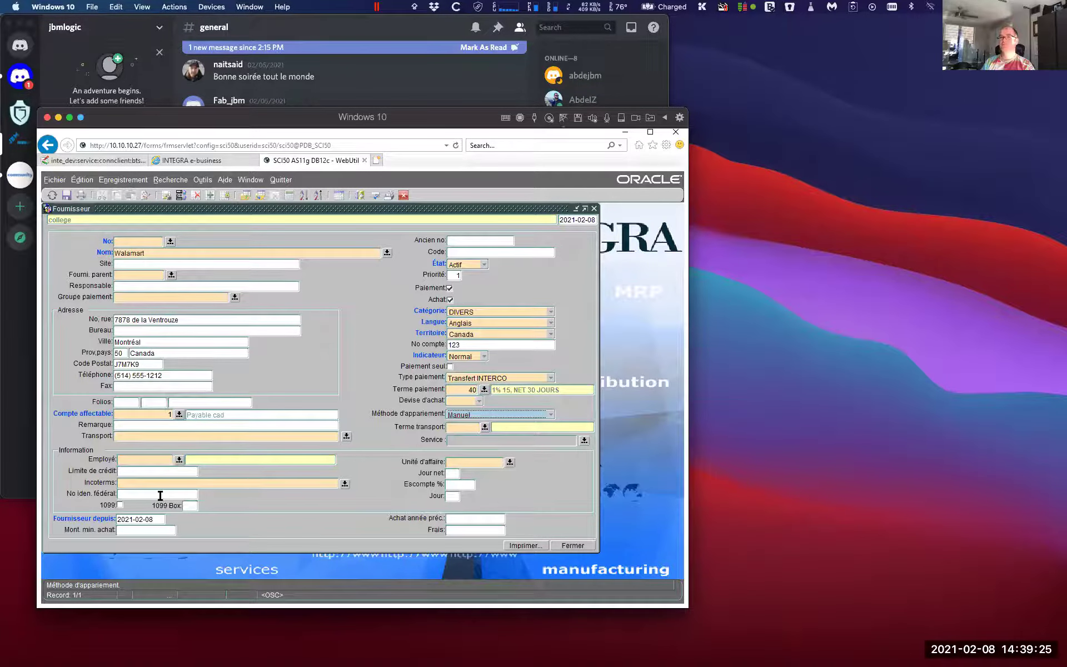
Assign employee 430 to the supplier and set a 10,000.00 credit limit
left_click(164, 456)
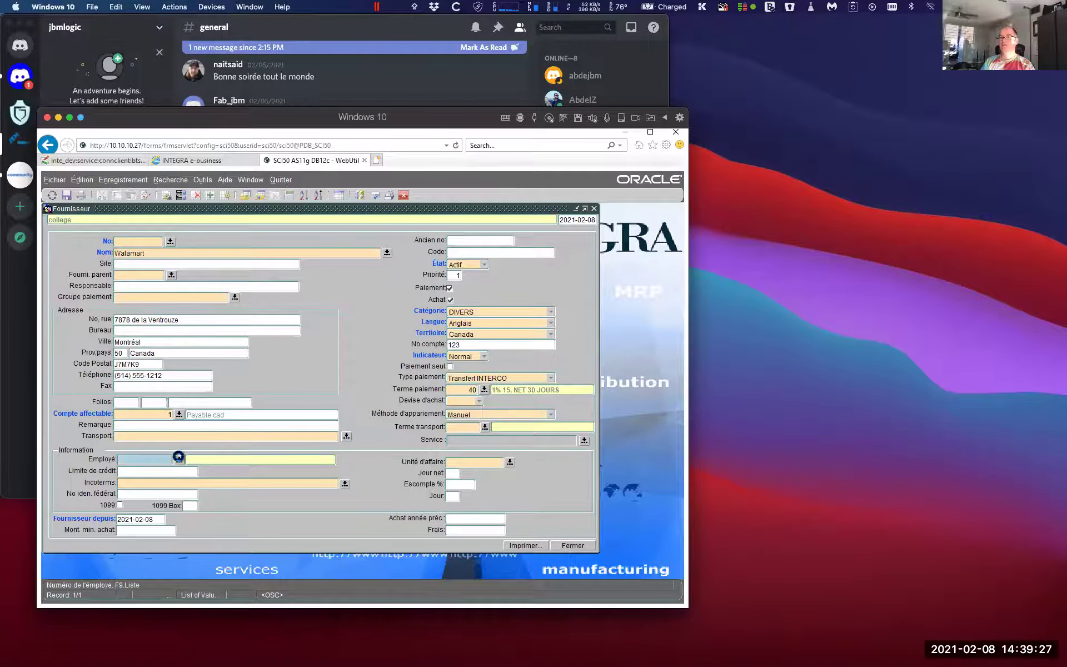
left_click(179, 459)
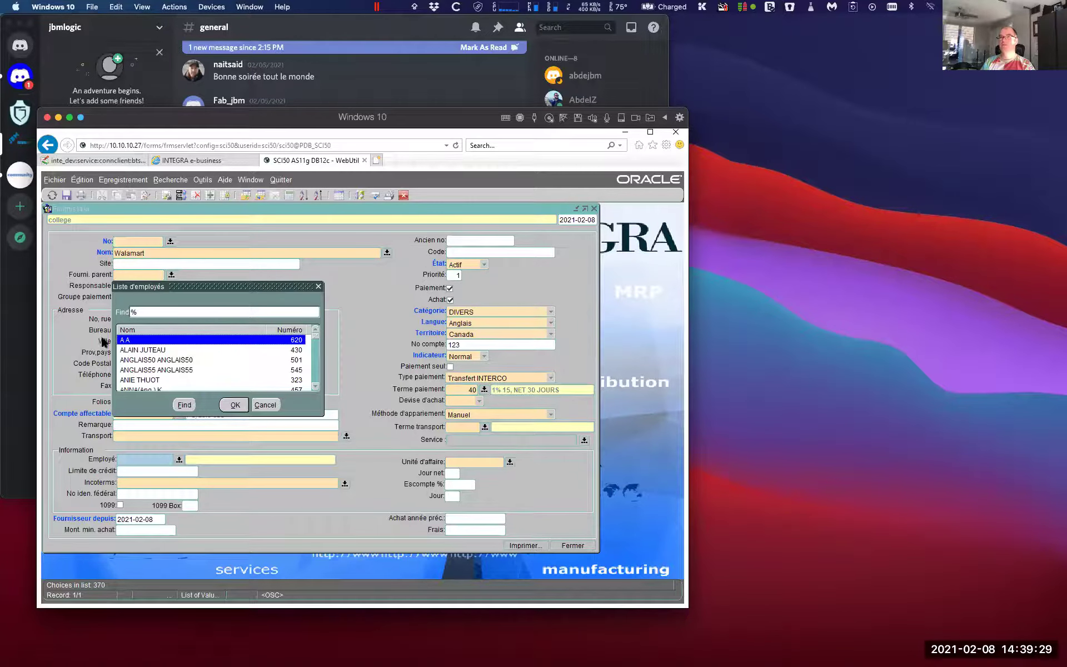
double_click(144, 349)
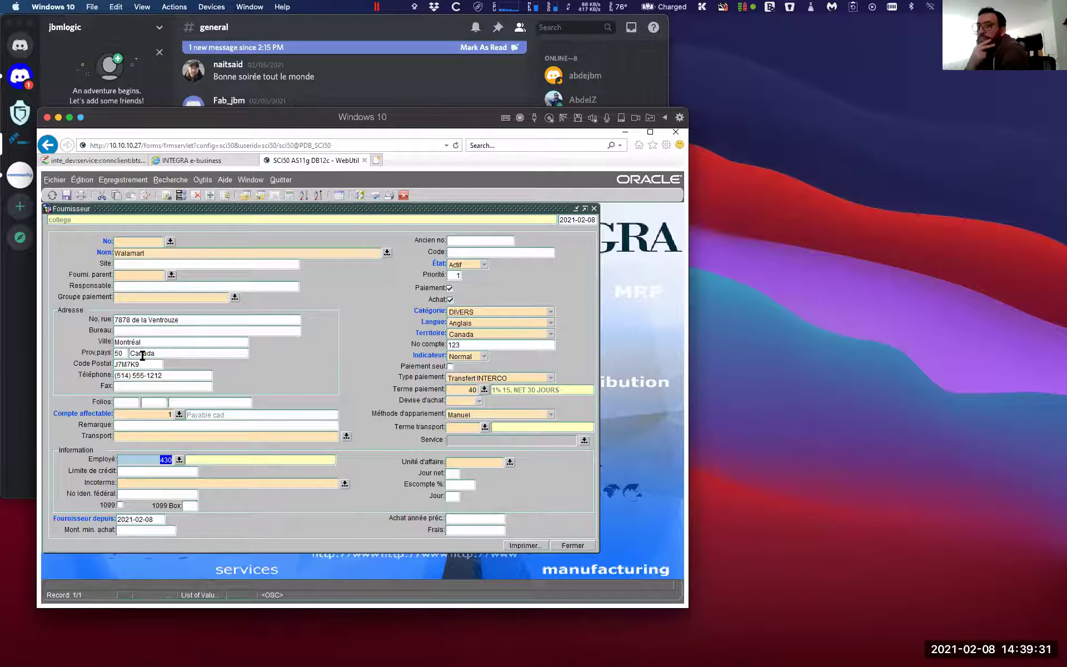
left_click(164, 470)
type("10,")
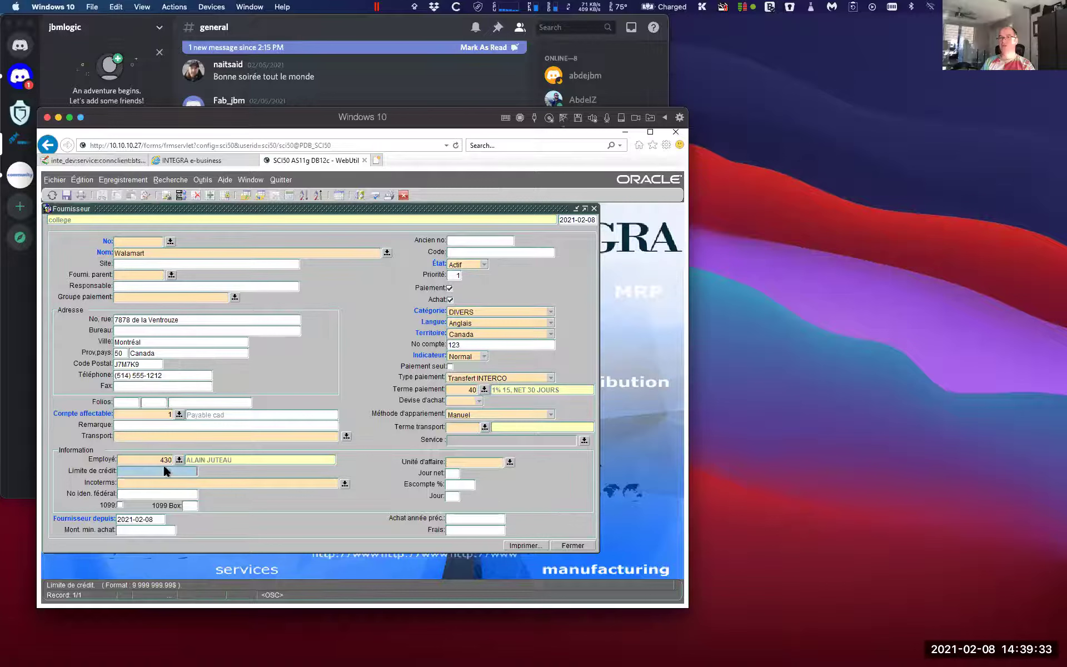
type("0000")
key("Tab")
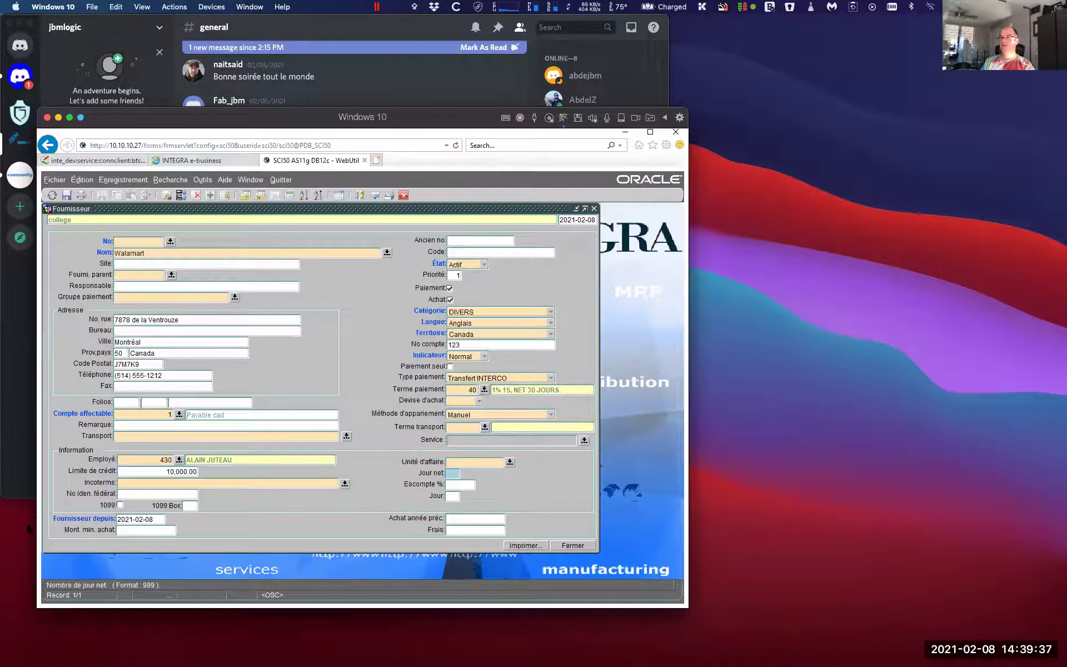
Set Incoterm CIF Customs Airport (G) and mark the supplier 1099 reportable with box 9
left_click(345, 485)
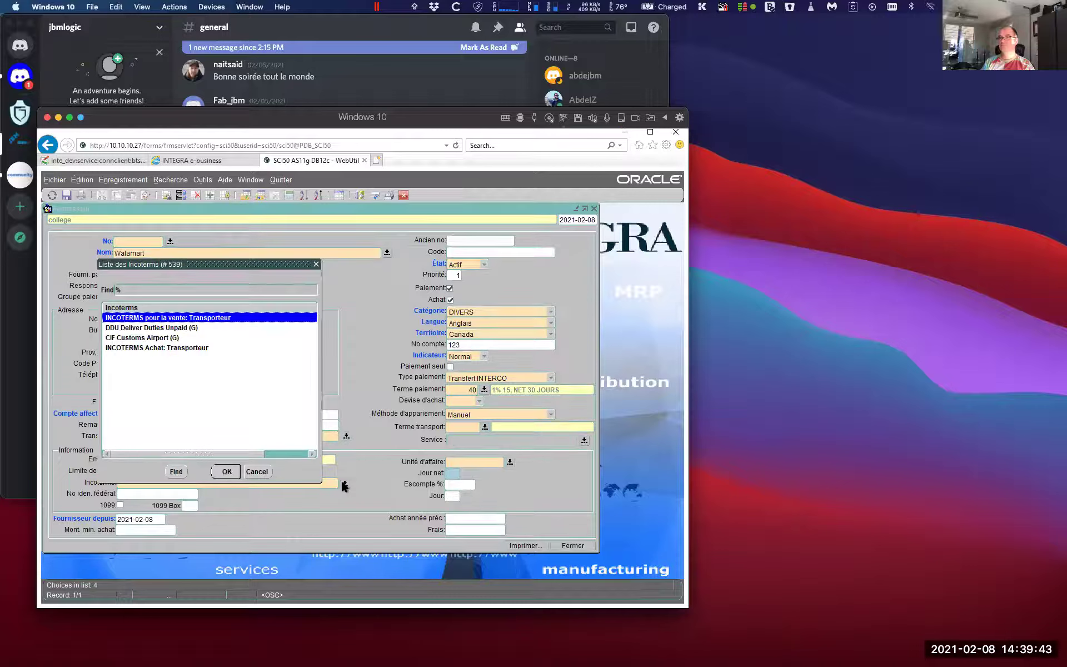
left_click(141, 338)
left_click(226, 471)
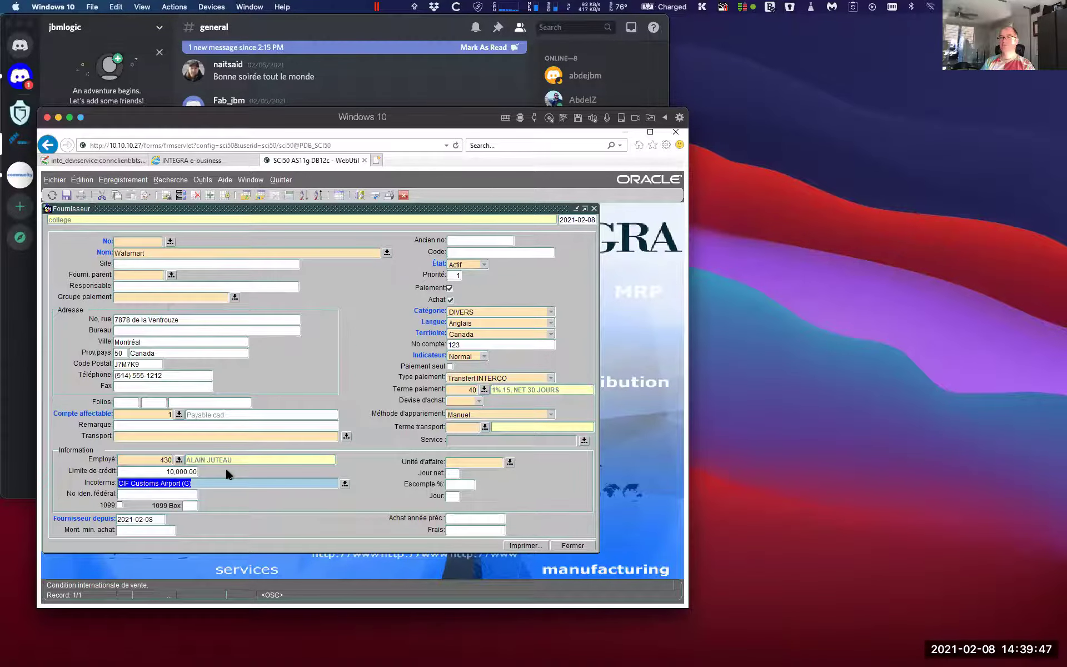
left_click(119, 505)
left_click(188, 505)
type("A")
key("Tab")
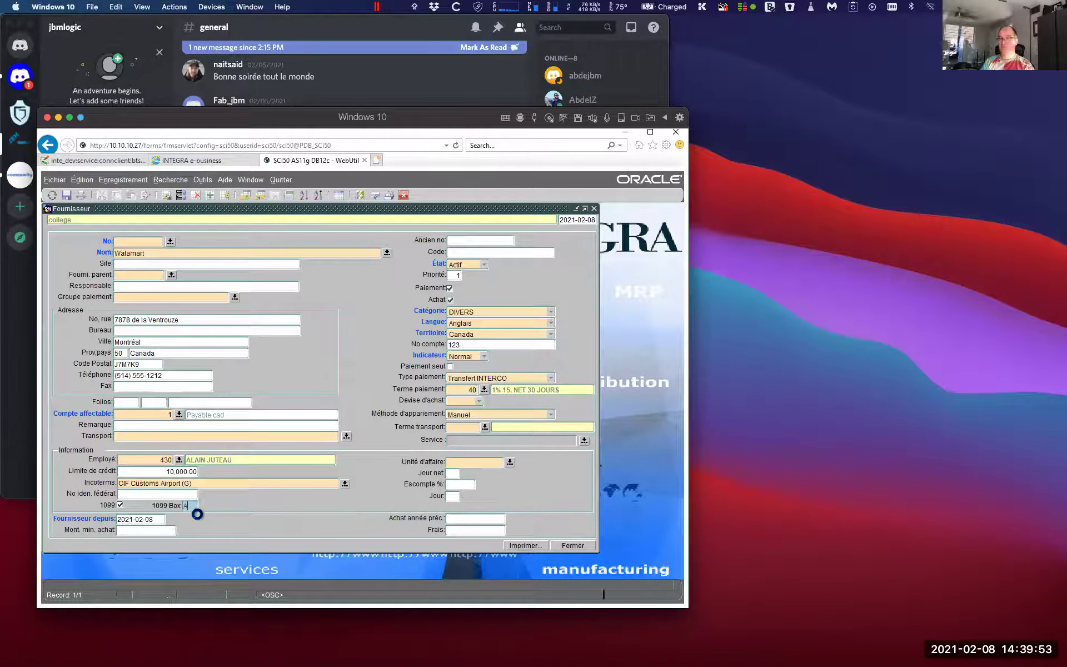
left_click(449, 420)
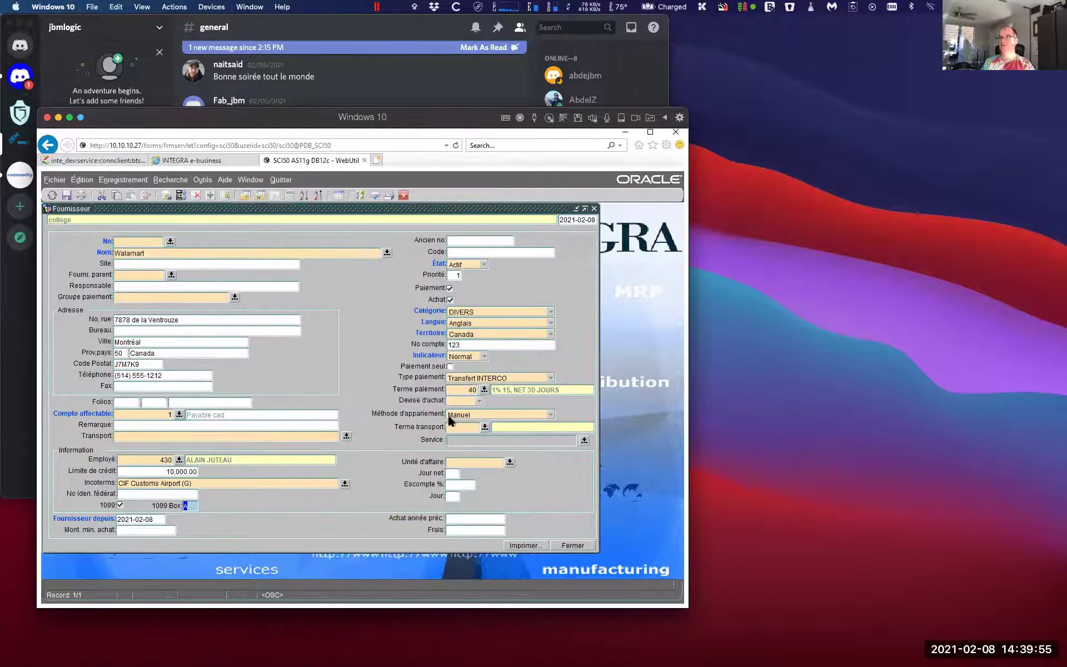
type("9")
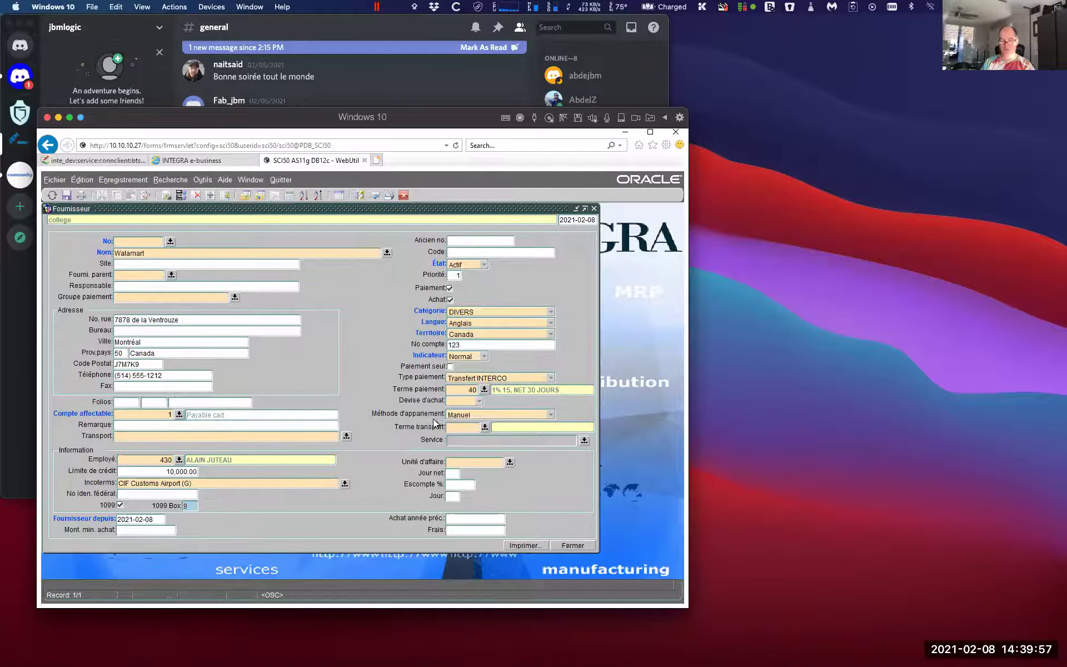
key("Tab")
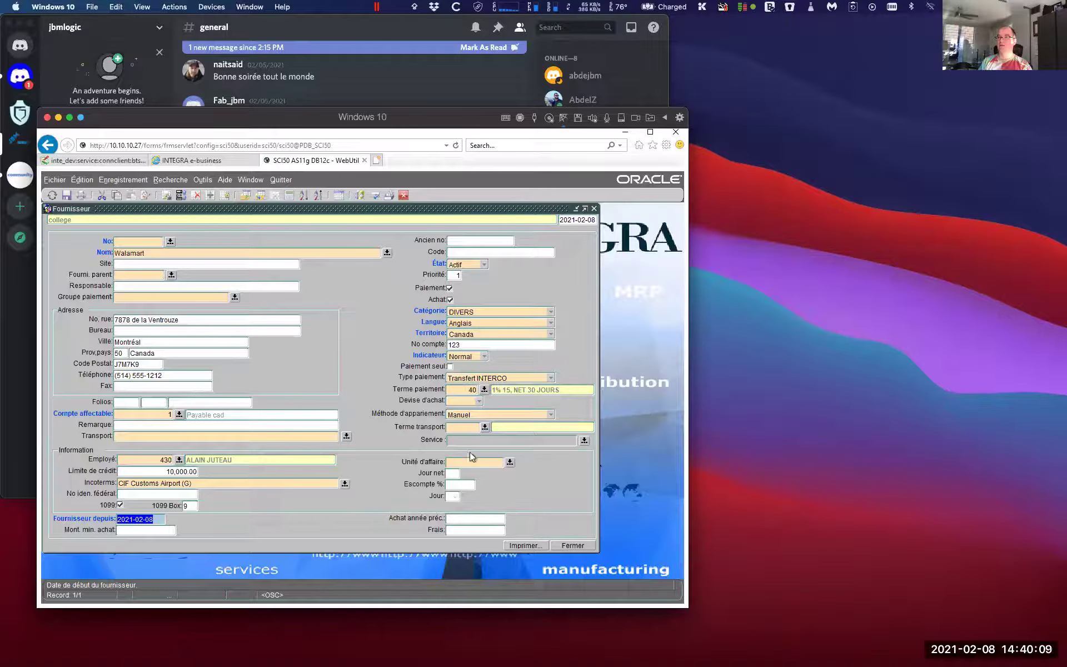
left_click(467, 391)
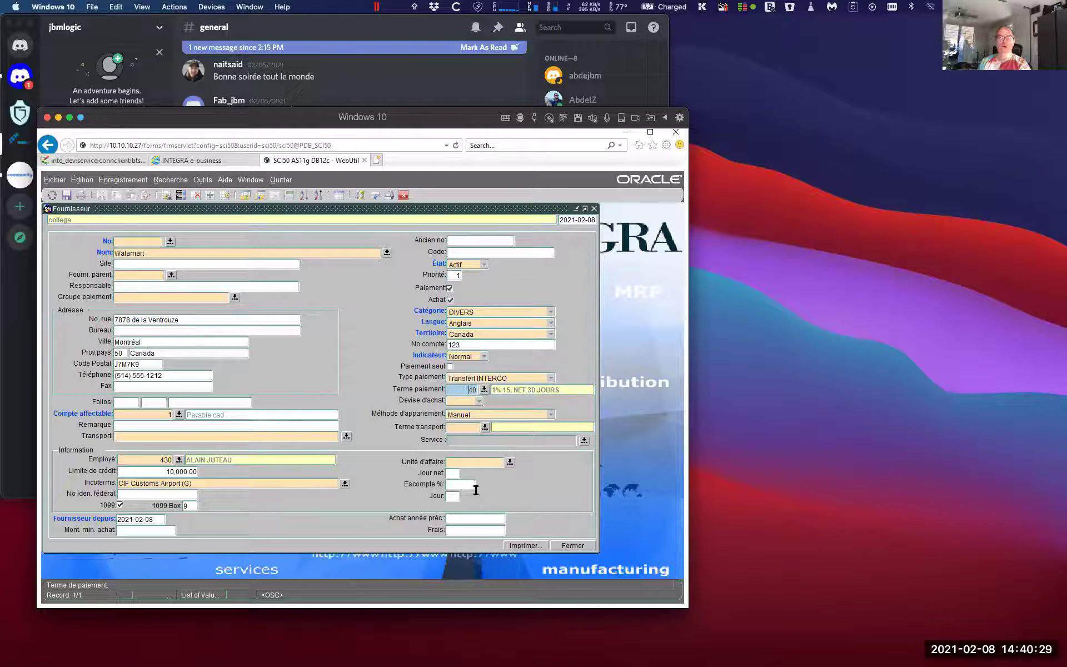
left_click(458, 496)
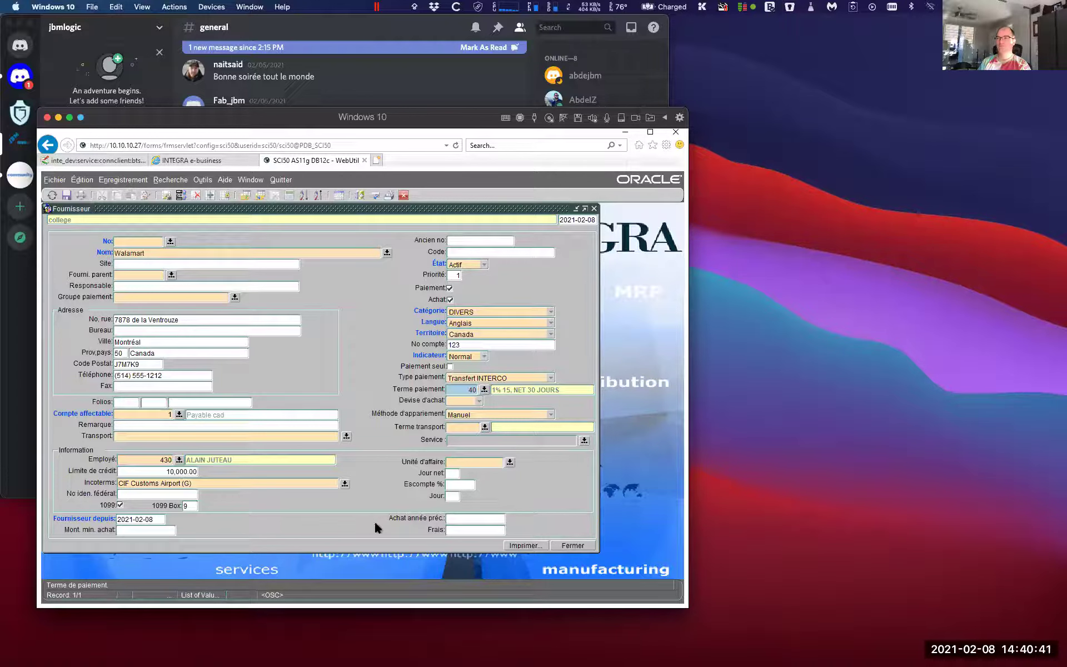
Save the supplier, acknowledge the ORA-02290 1099 box error, and clear the 1099 Box value
left_click(66, 195)
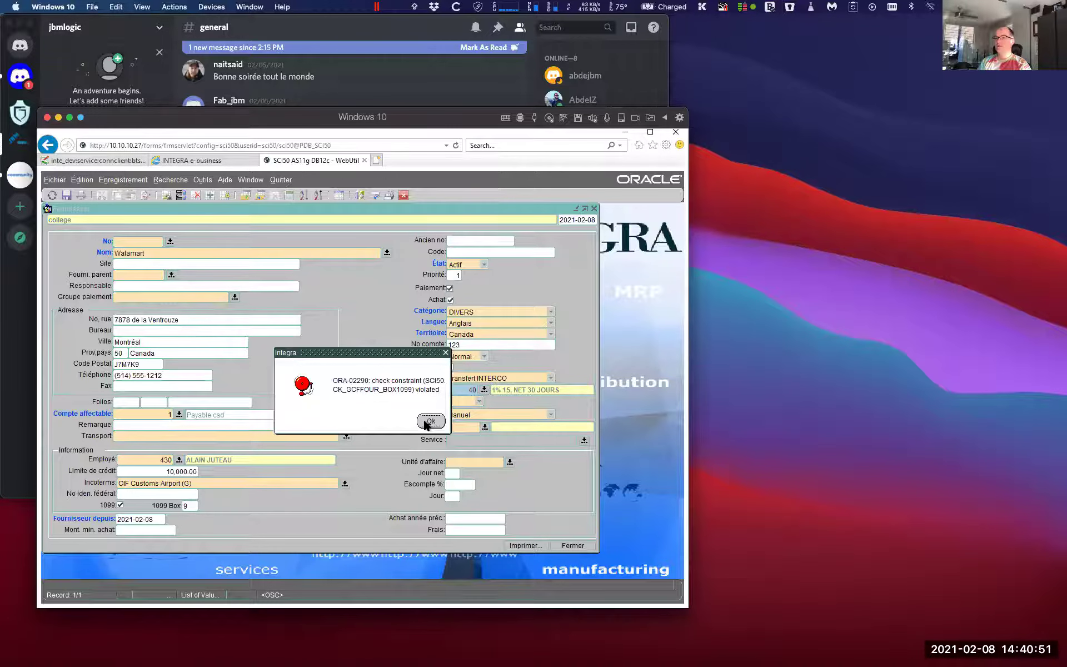
left_click(427, 422)
left_click(190, 505)
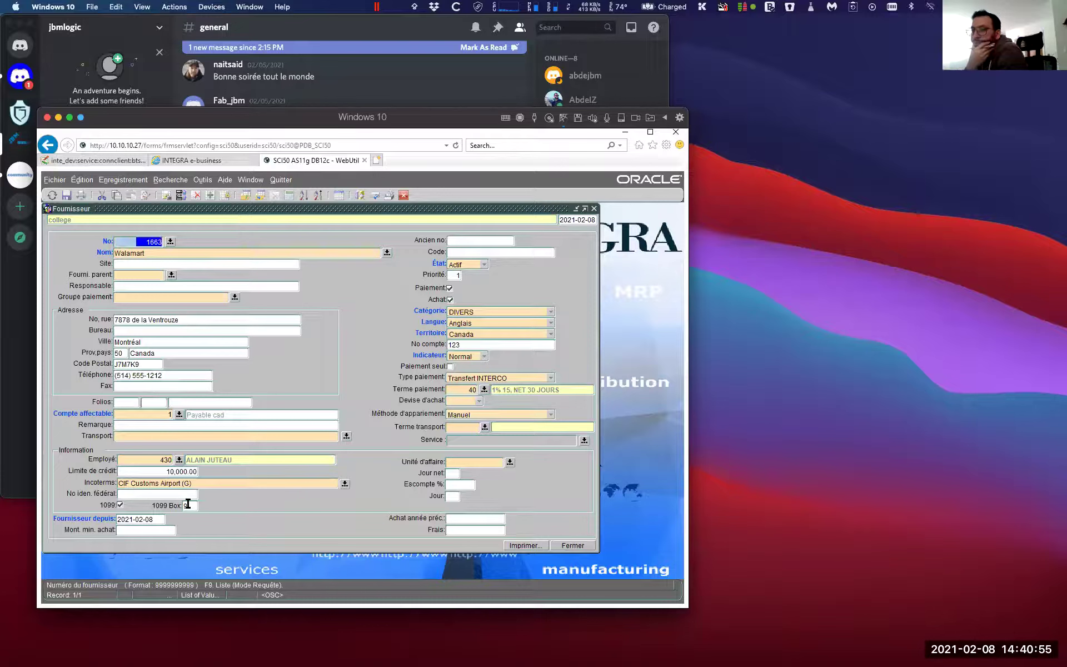
key("BackSpace")
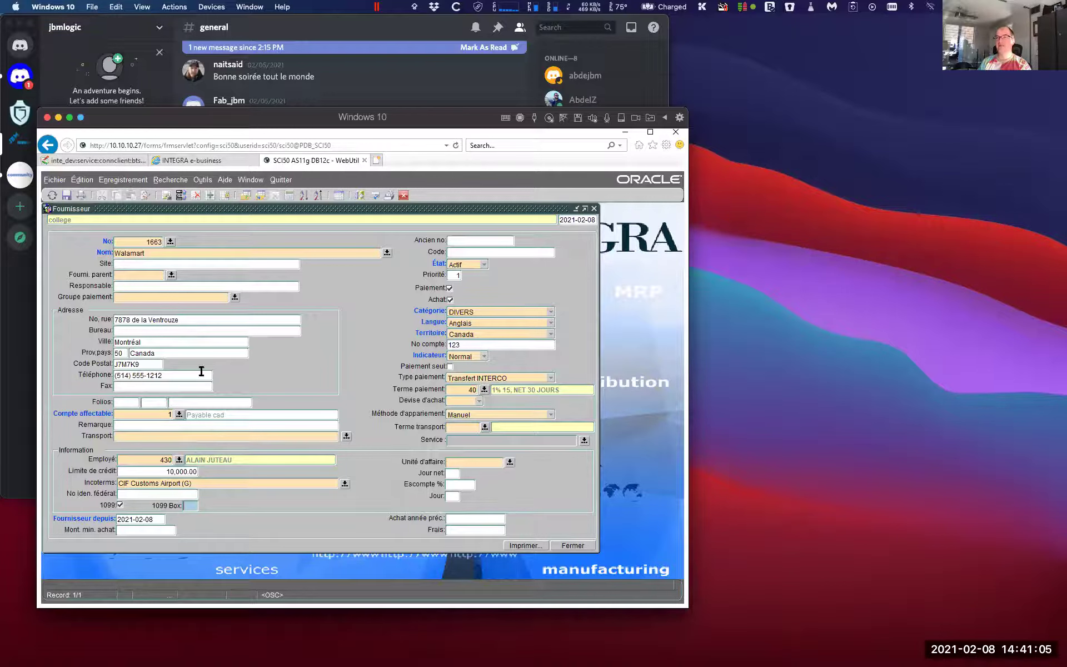
Correct the supplier name to Walmart and put the form into query mode
left_click(128, 253)
type("a")
key("Delete")
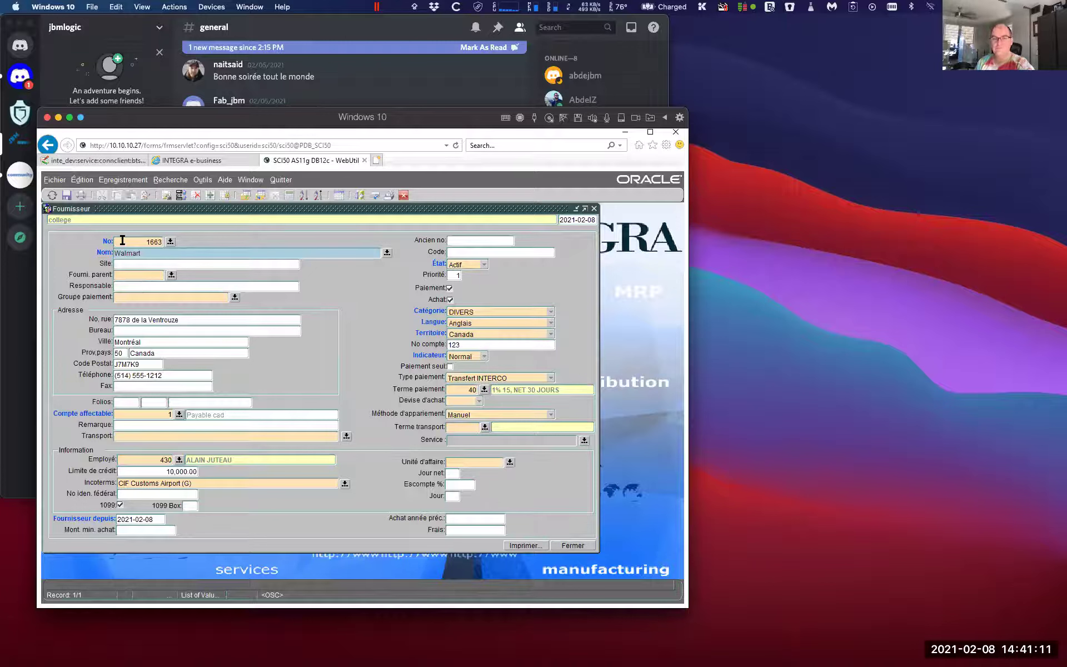
double_click(138, 255)
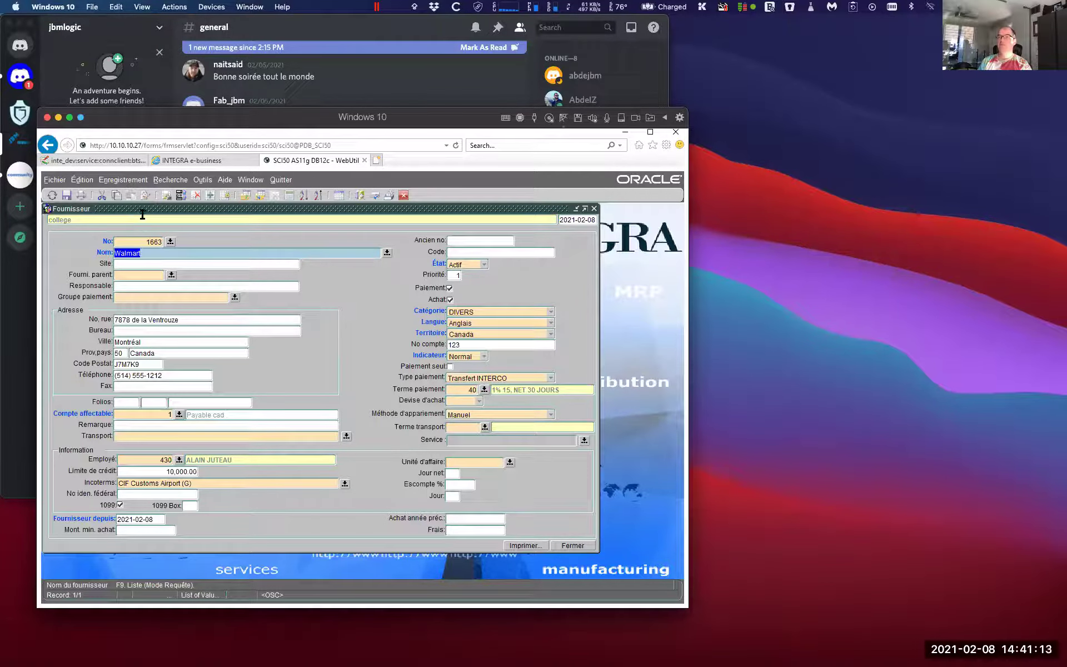
left_click(246, 195)
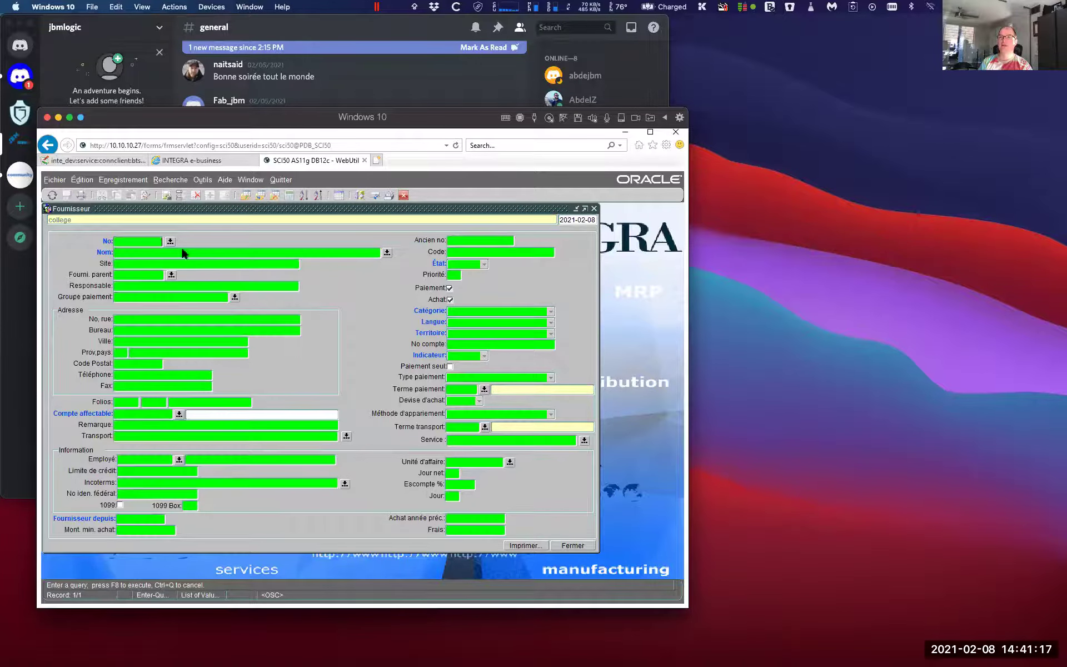
Query suppliers starting with 'Wa' and browse the three results to Walmart, record 3 of 3
type("Wal%")
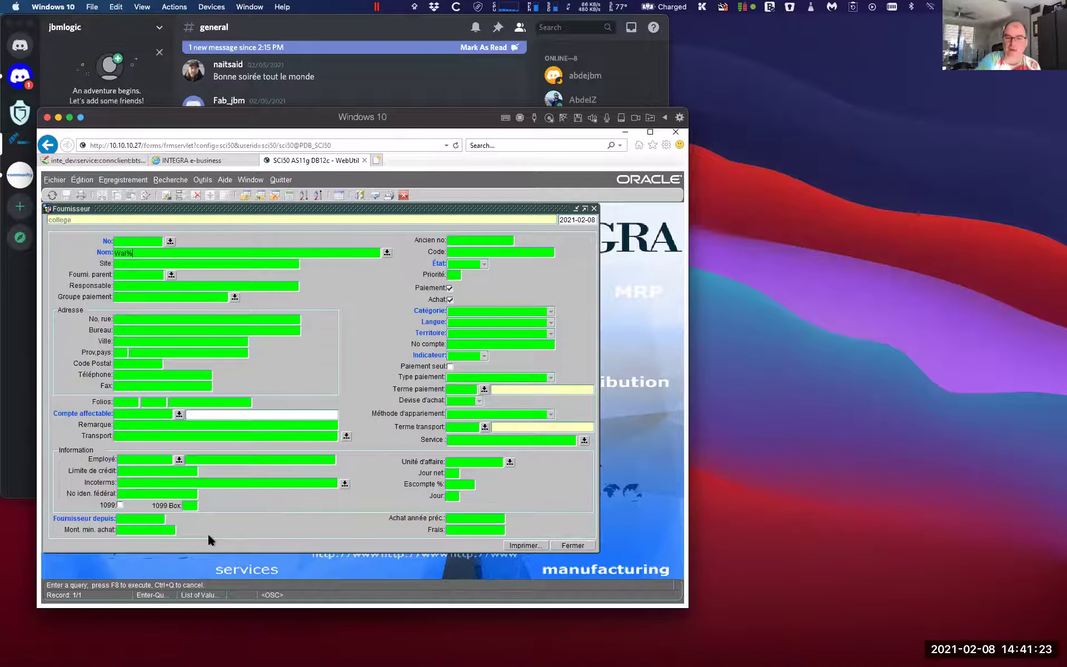
key("F8")
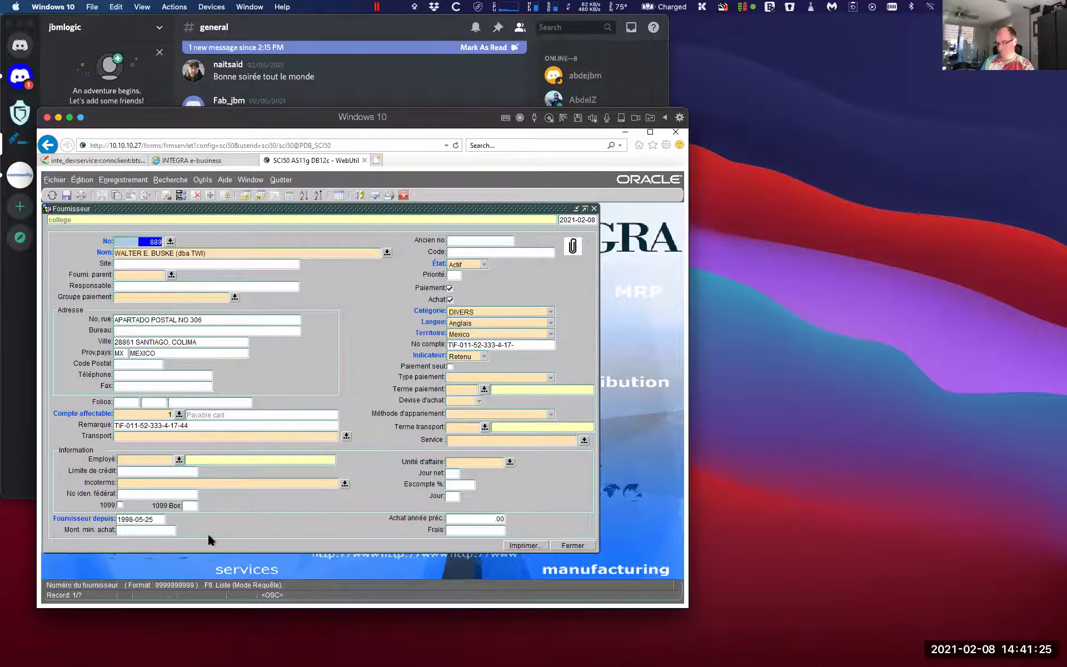
key("Down")
key("Down")
key("Down")
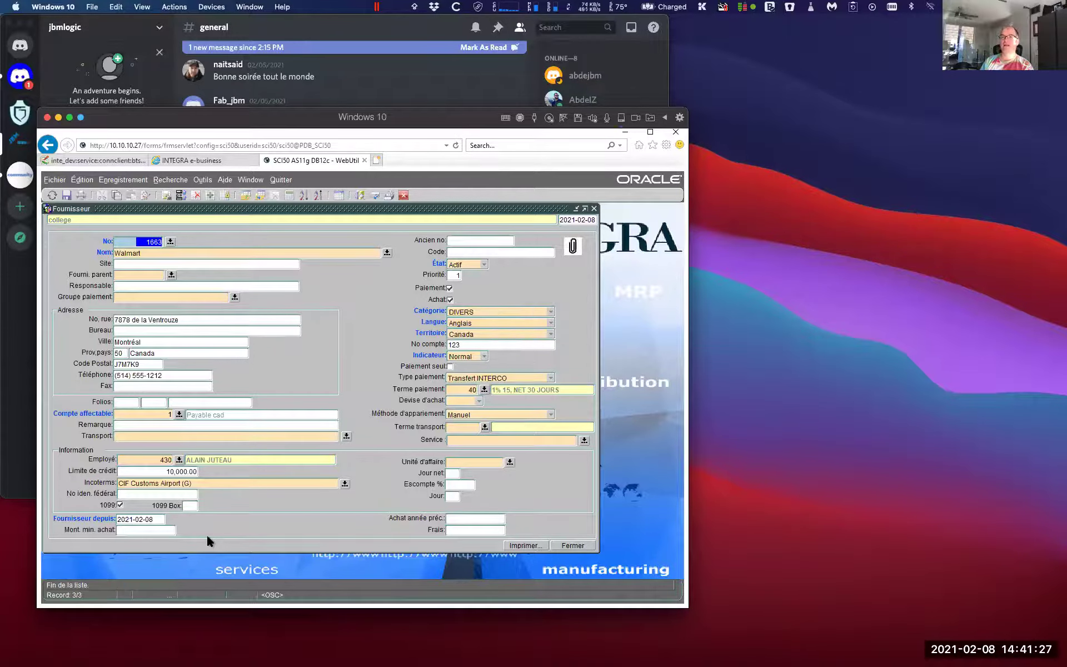
key("Up")
key("Up")
key("Down")
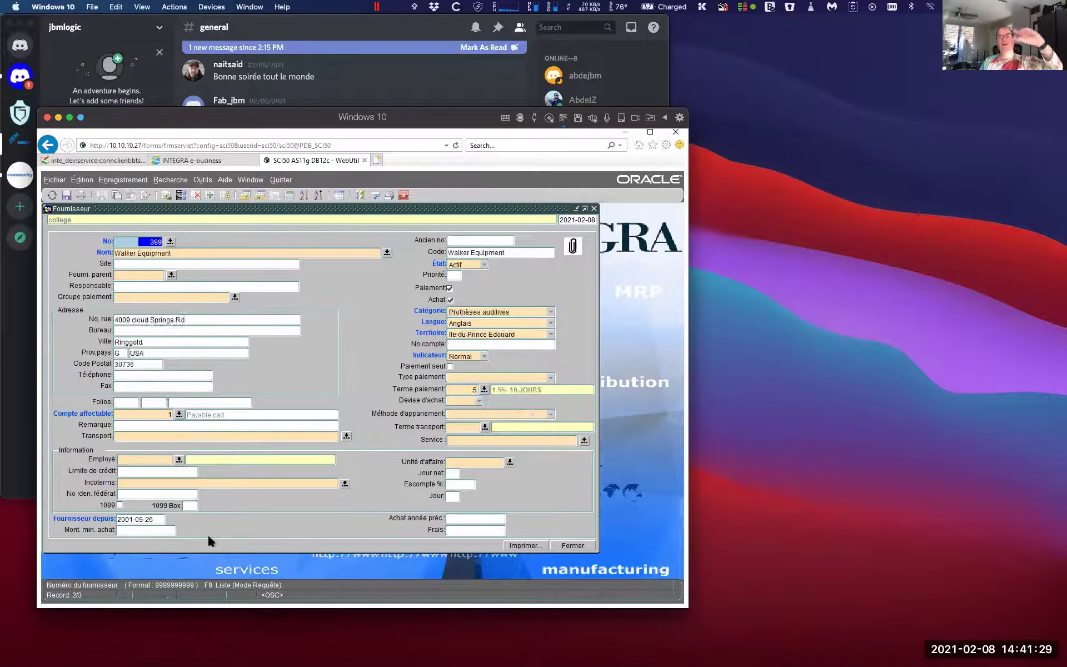
key("Up")
key("Down")
key("Up")
key("Down")
key("Down")
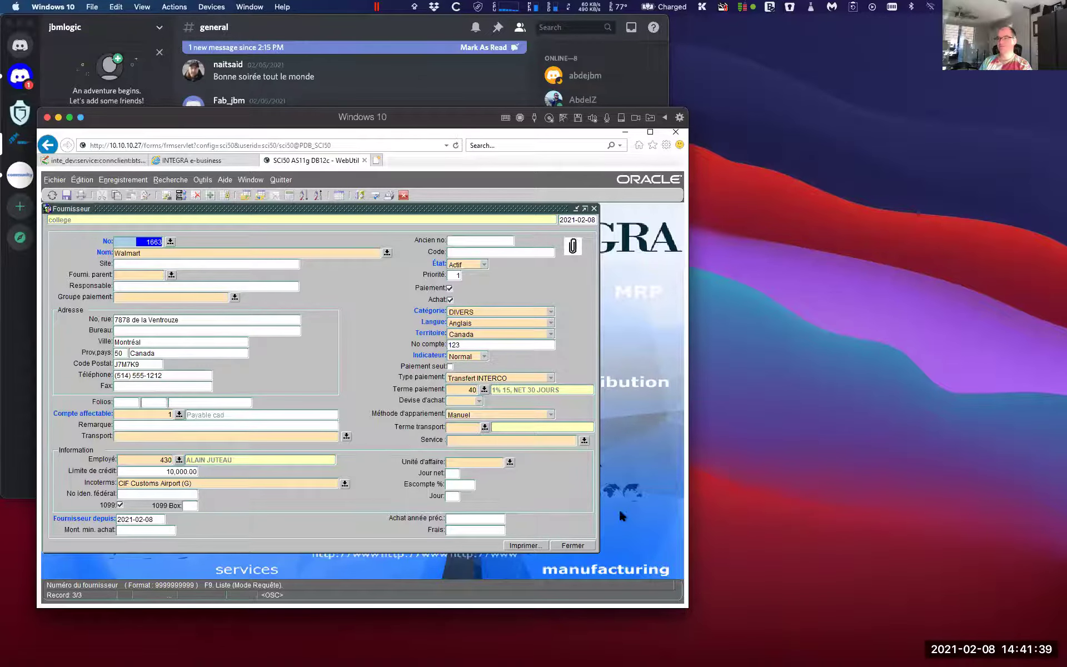
Open Fournisseur > Document > Document and pick Walmart (1663) as supplier from the 'wa' filtered list
left_click(572, 545)
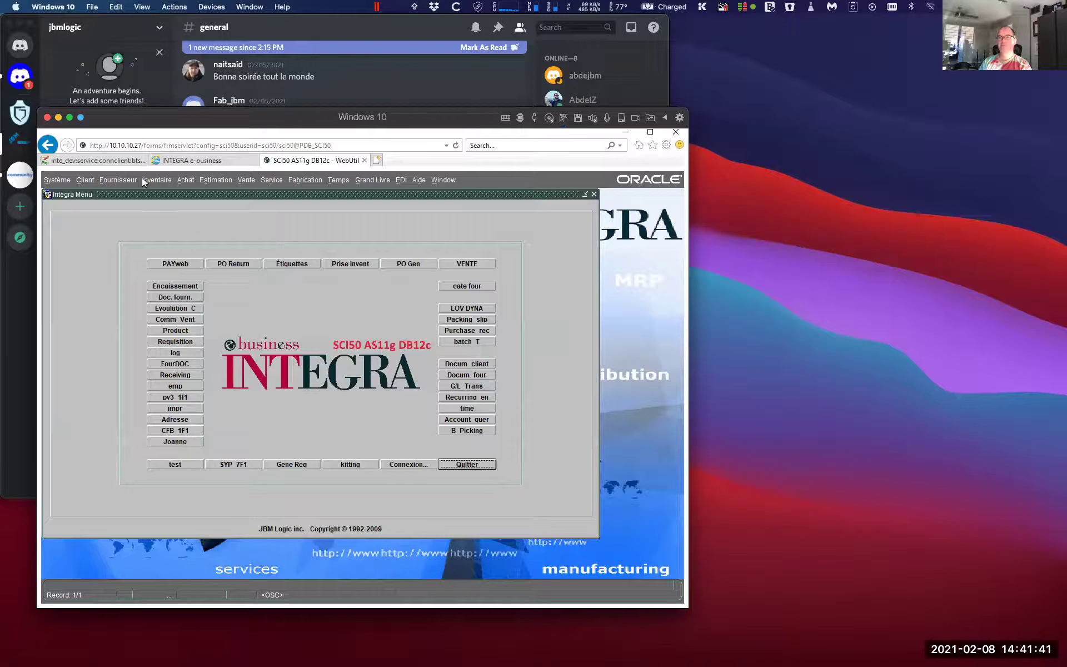
left_click(115, 180)
mouse_move(157, 219)
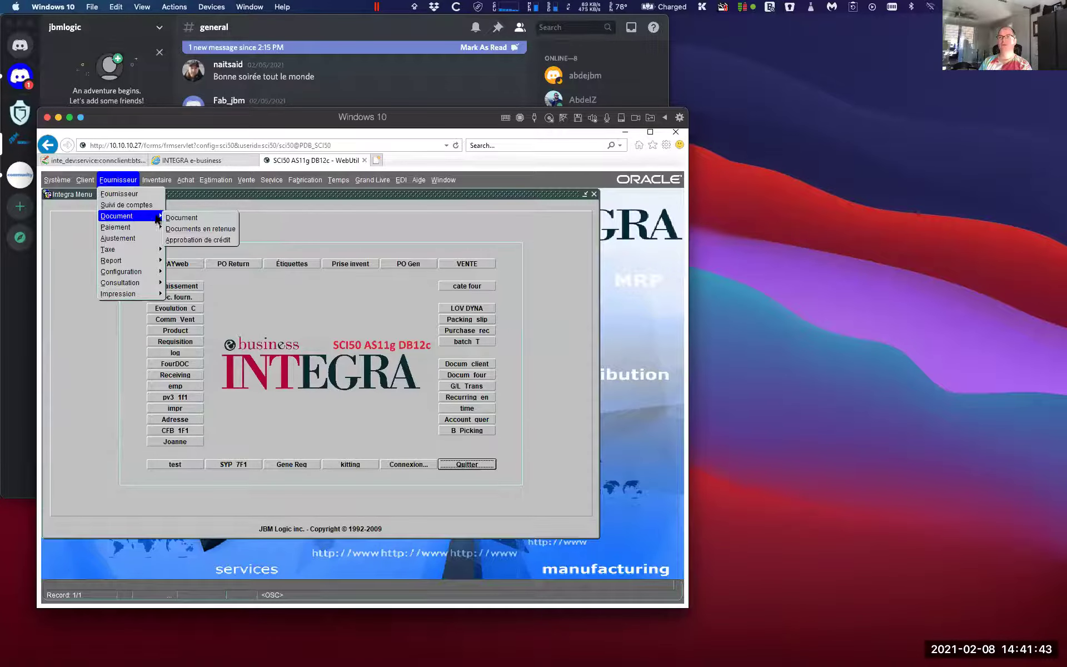
left_click(193, 216)
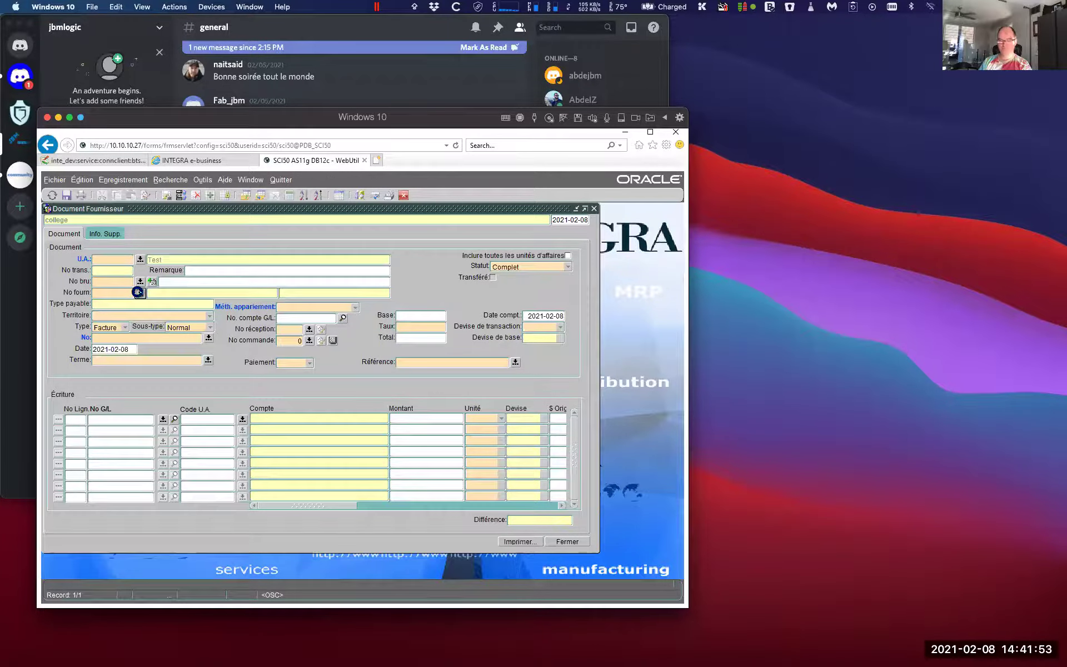
type("wa%")
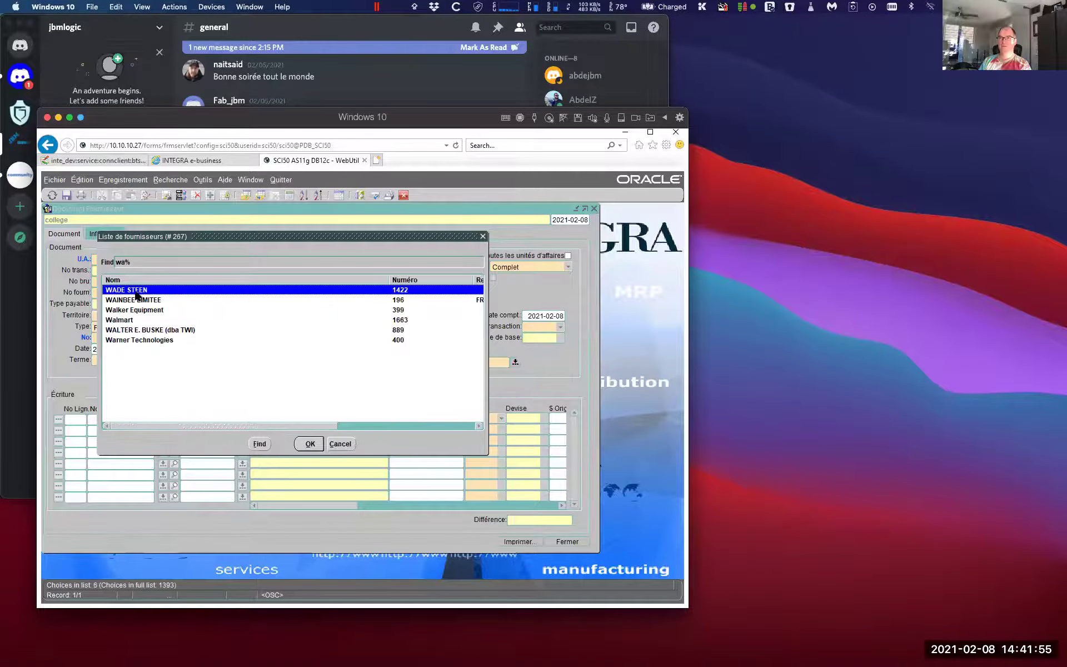
left_click(138, 320)
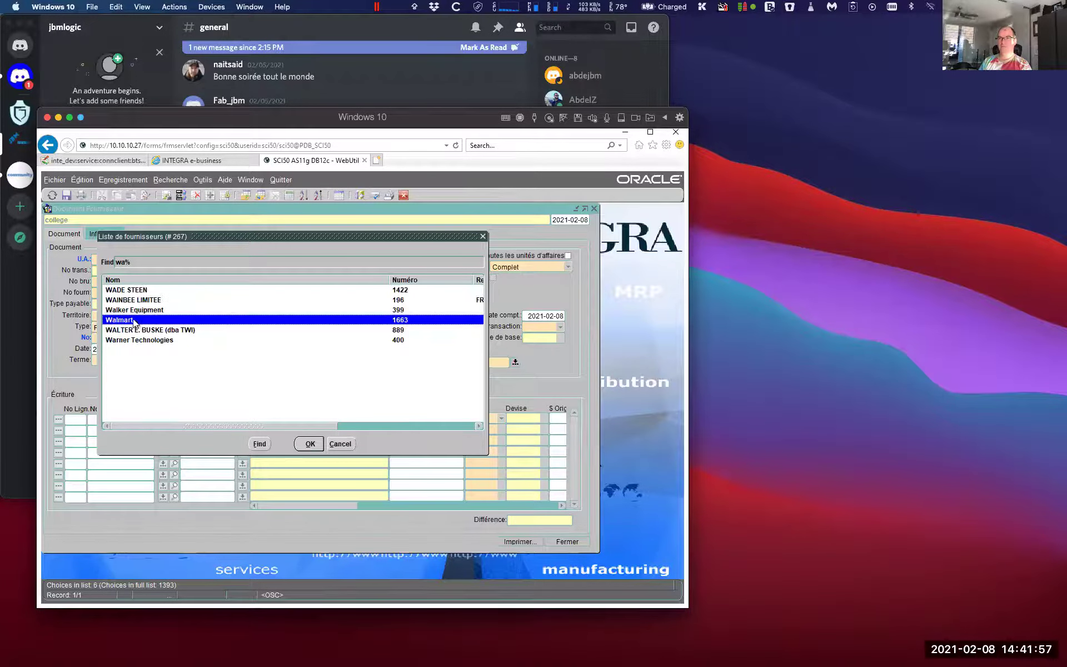
left_click(309, 443)
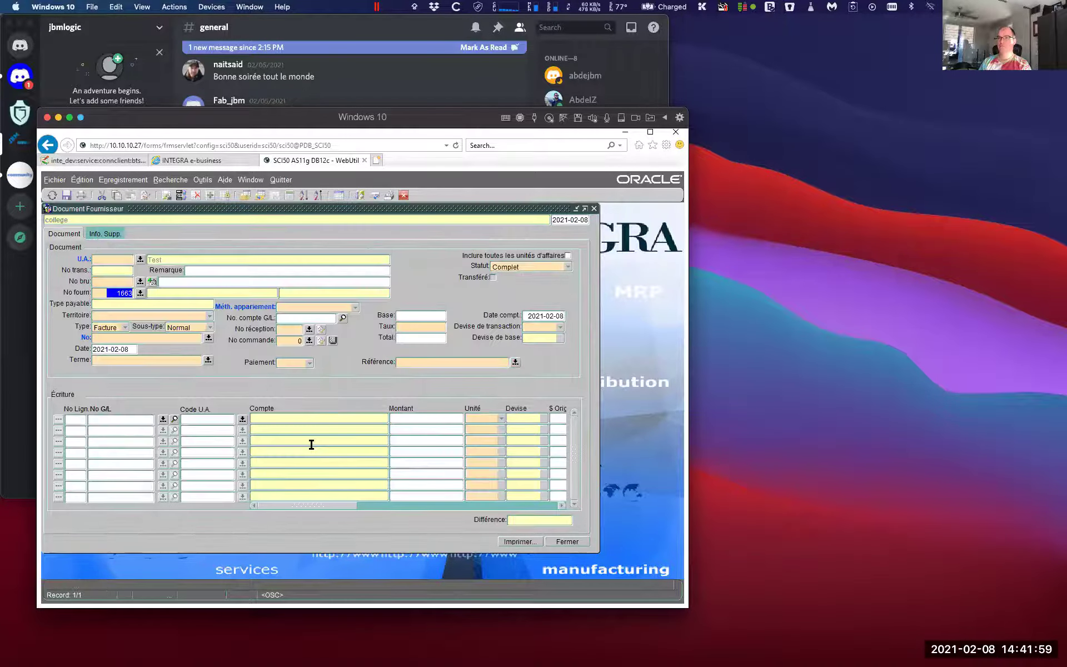
Enter the invoice number, date 2021-02-07 and a 63.24 total for the Walmart invoice
key("Tab")
key("Tab")
key("Tab")
key("Tab")
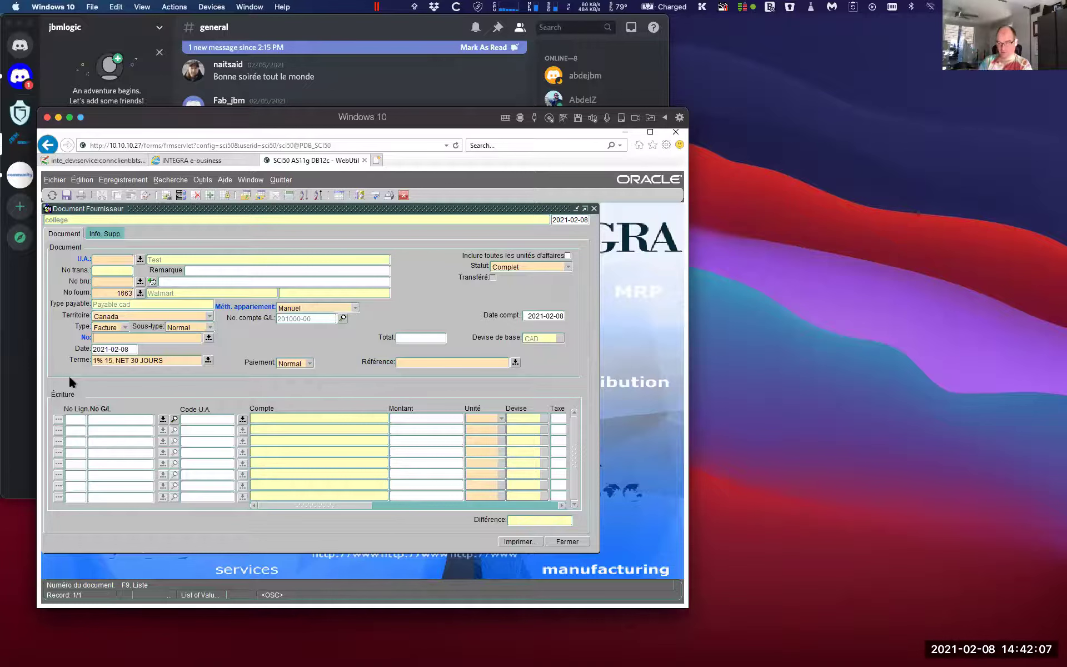
type("65")
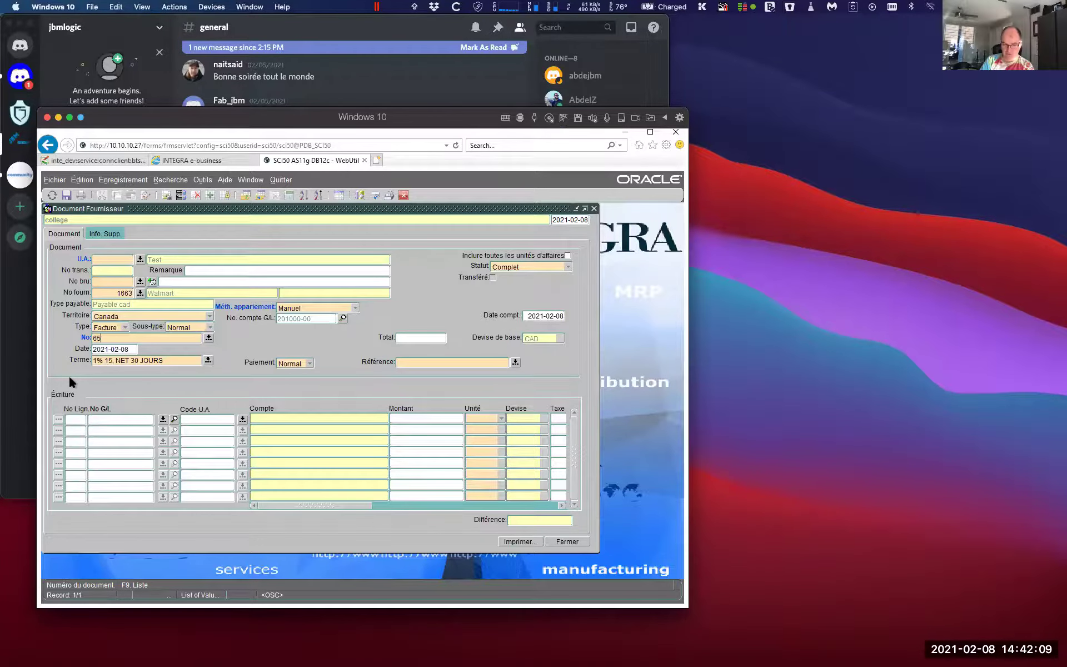
type("4321")
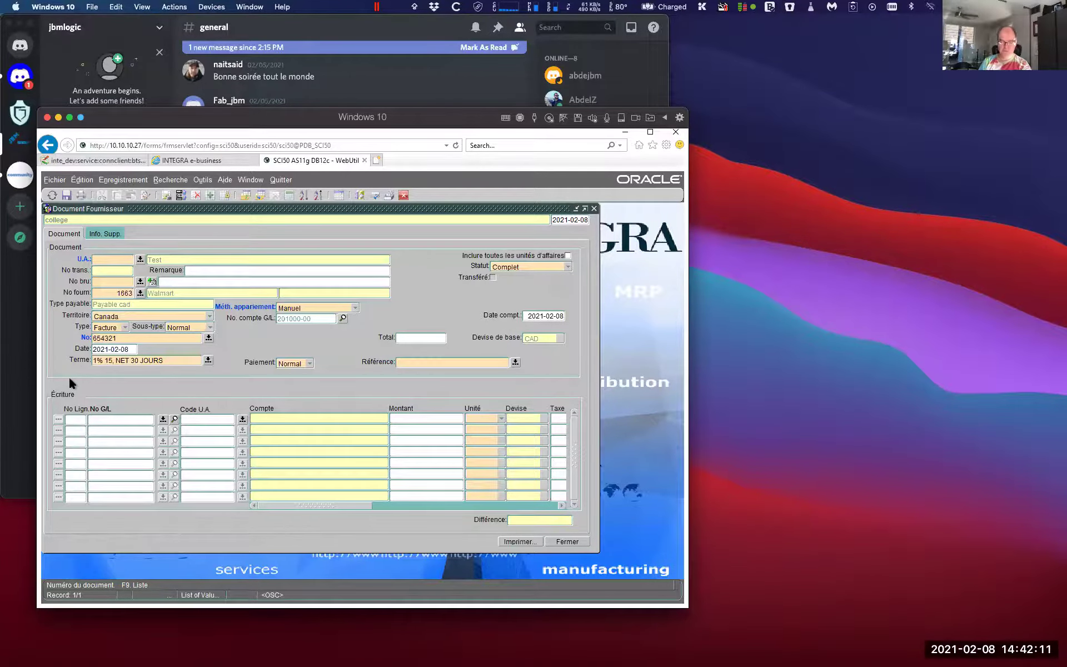
key("Tab")
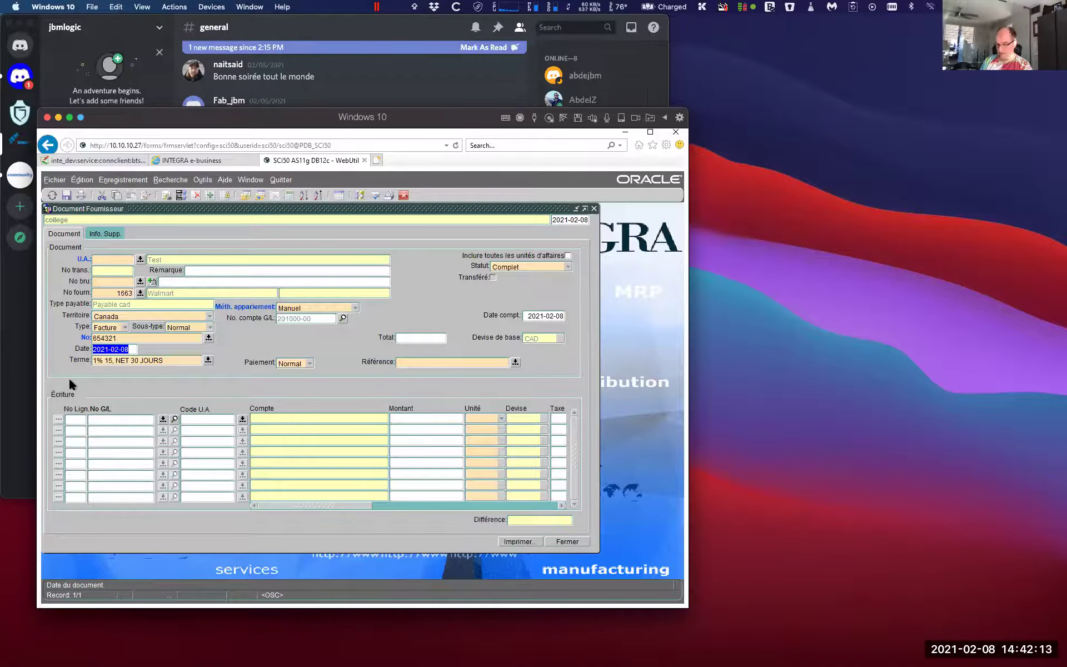
key("Right")
key("BackSpace")
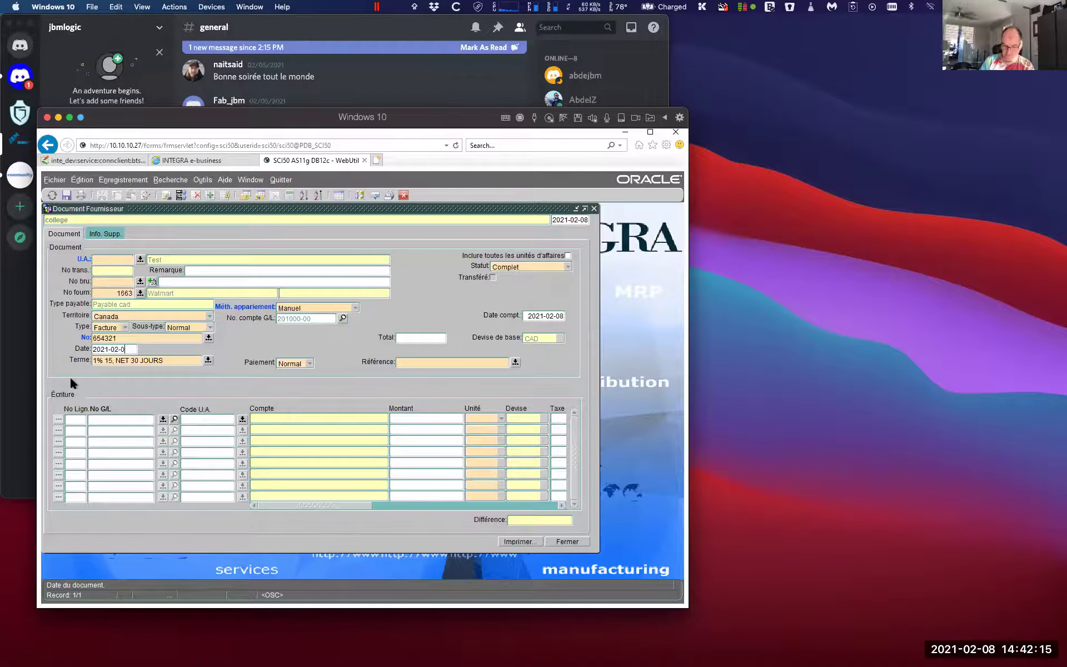
type("7")
key("Tab")
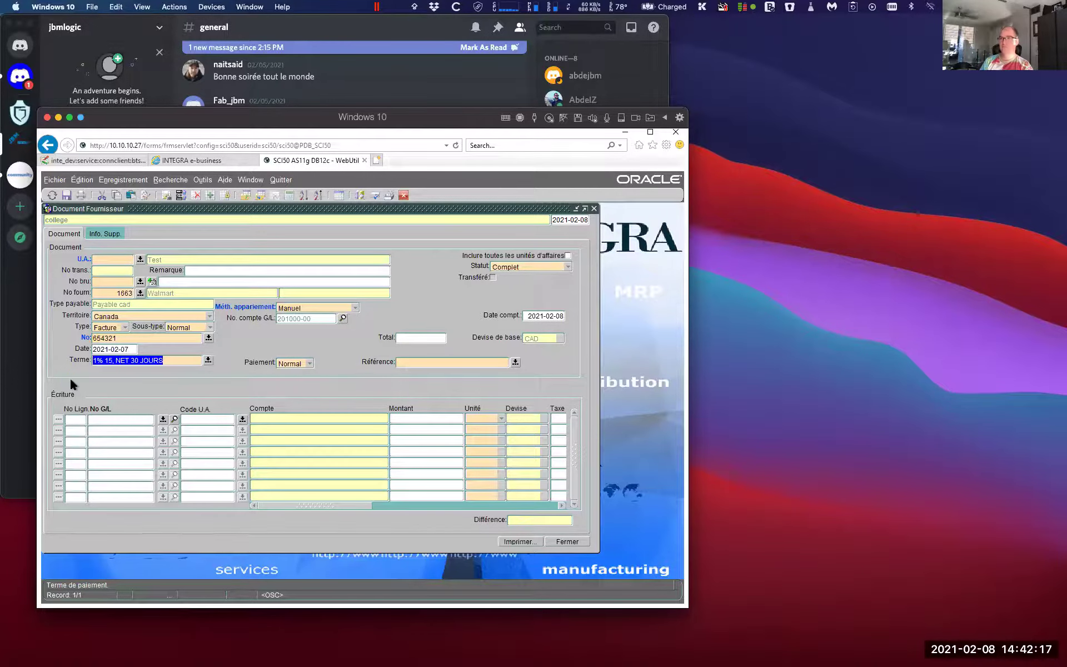
left_click(424, 338)
type("63.24")
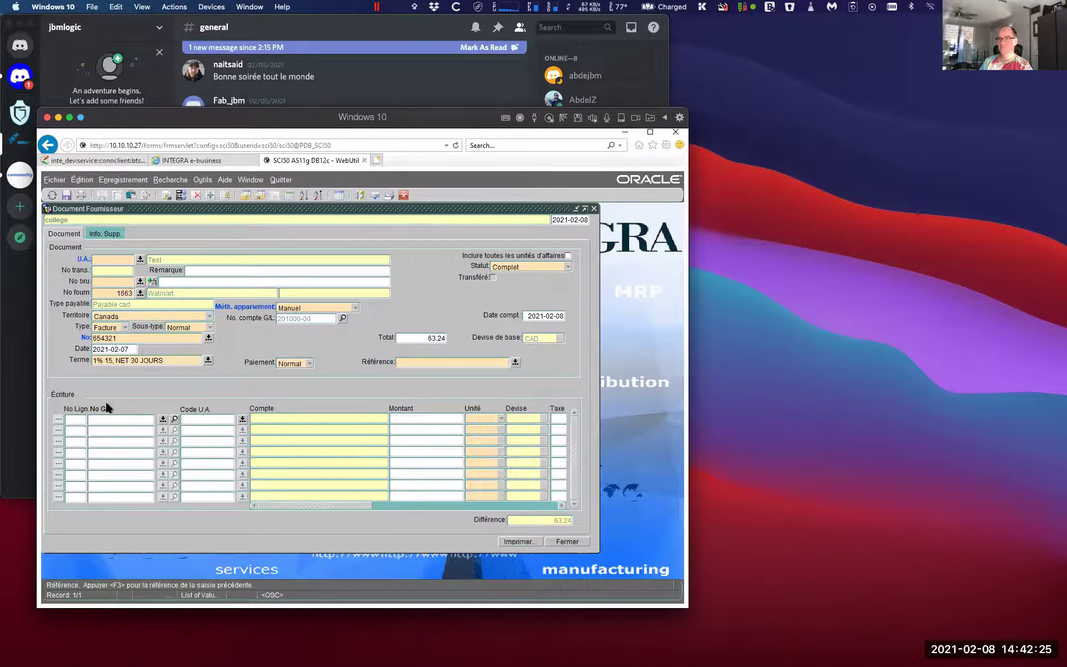
Search the first line's G/L account list for %dépense expense accounts
left_click_drag(109, 420, 104, 422)
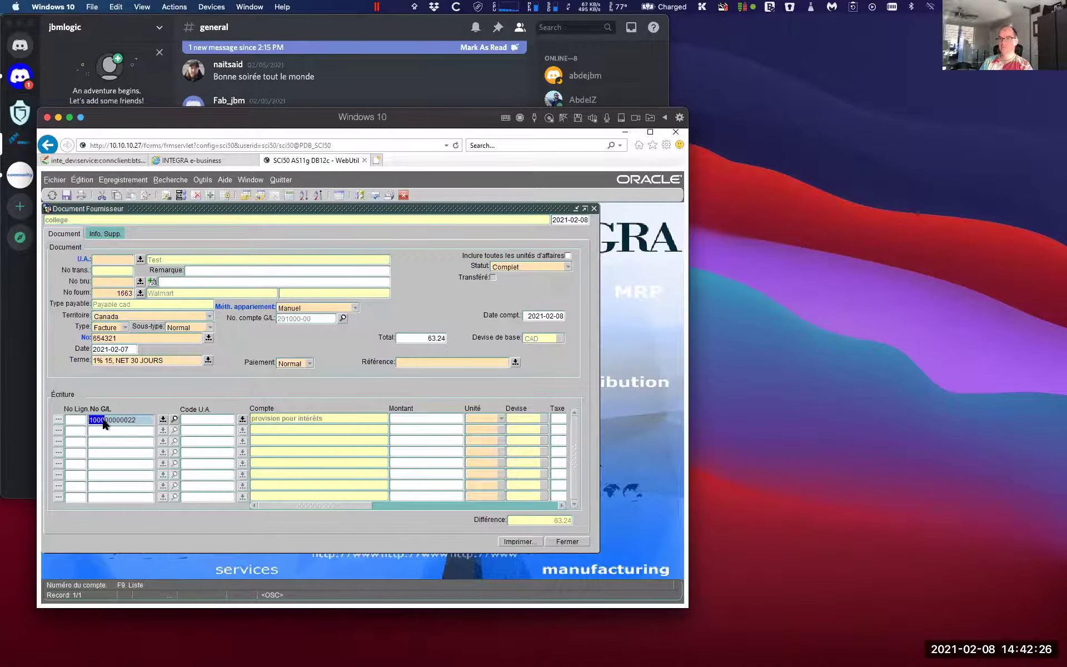
left_click(163, 420)
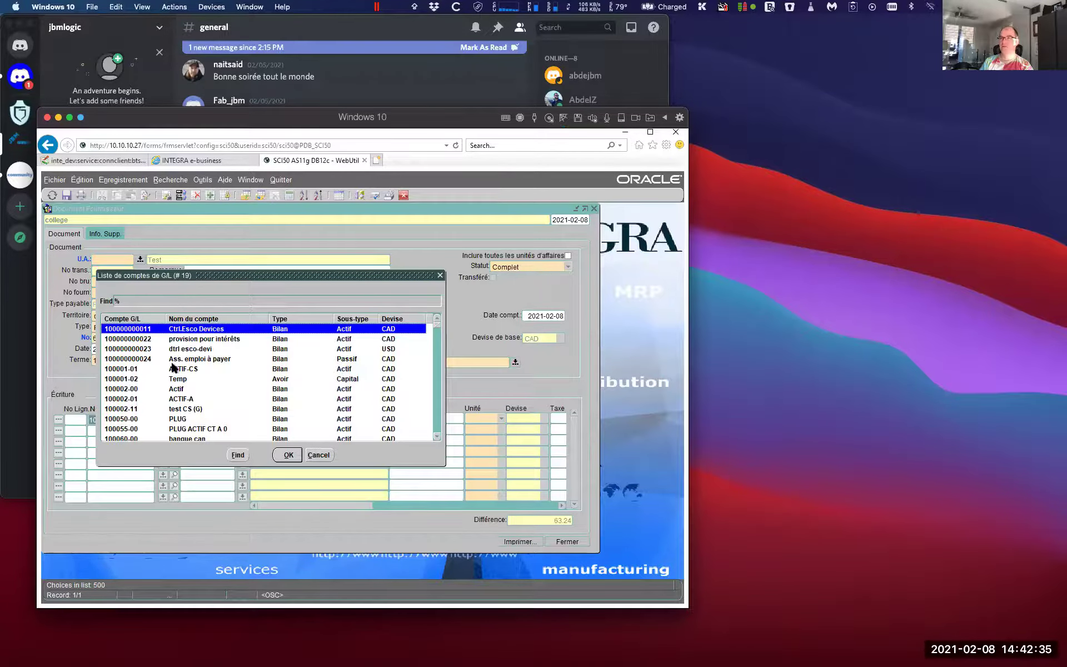
type("vetem")
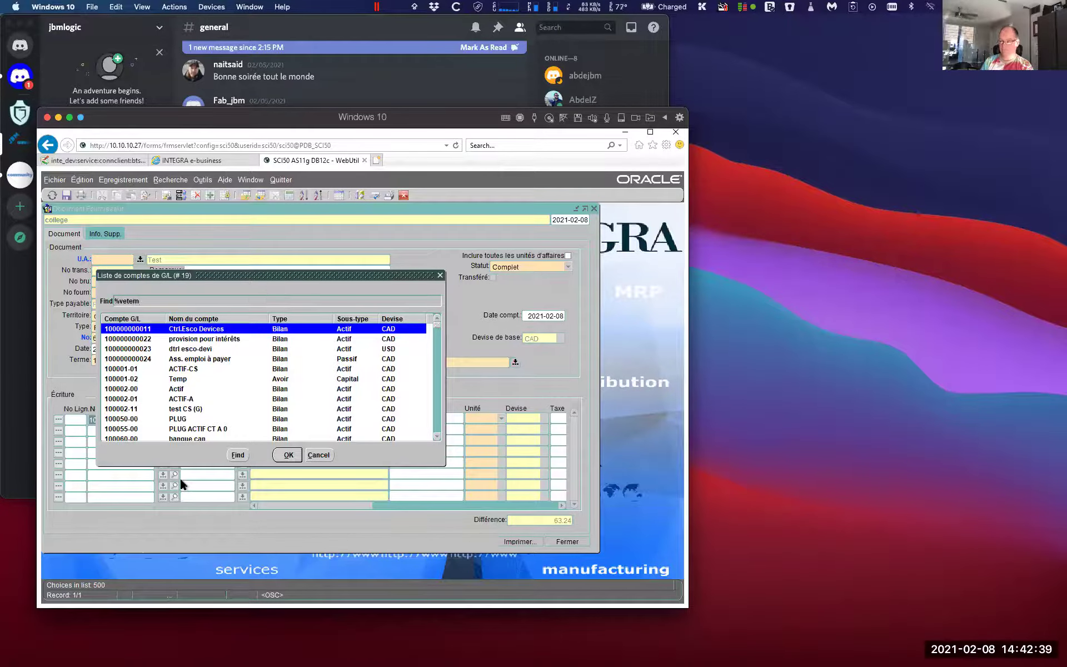
key("Return")
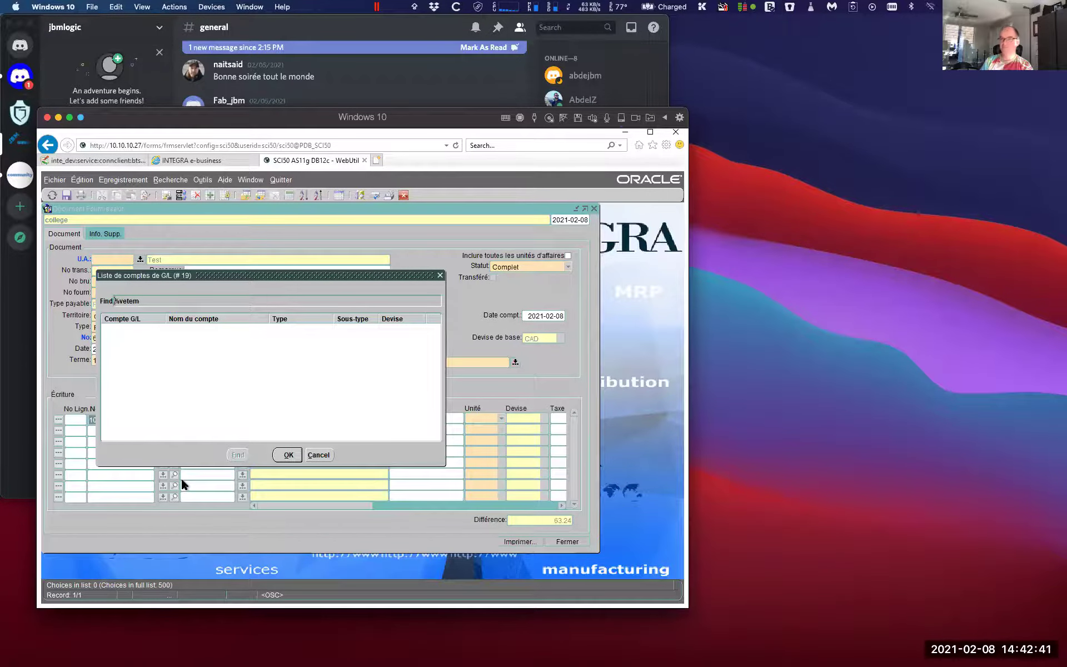
type("ç")
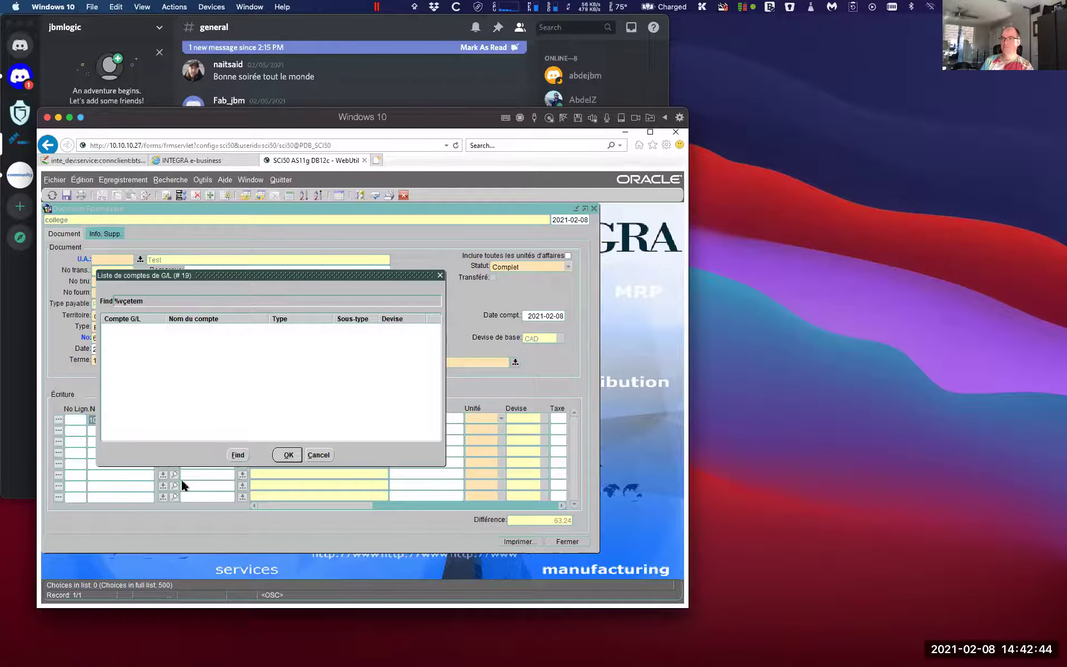
key("BackSpace")
key("Delete")
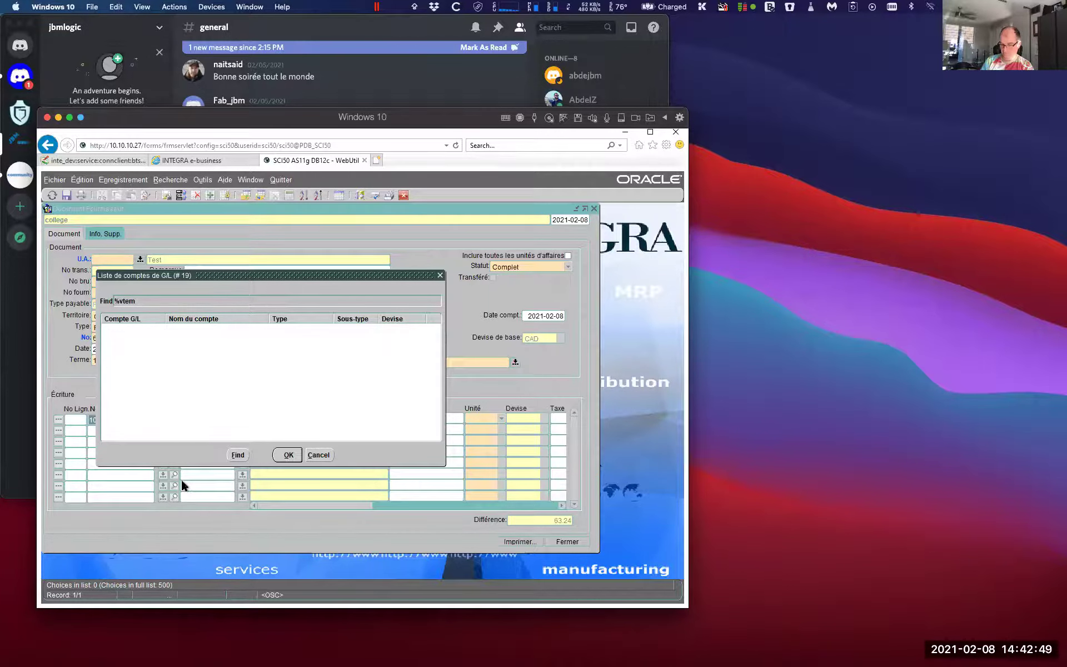
type("ç")
key("BackSpace")
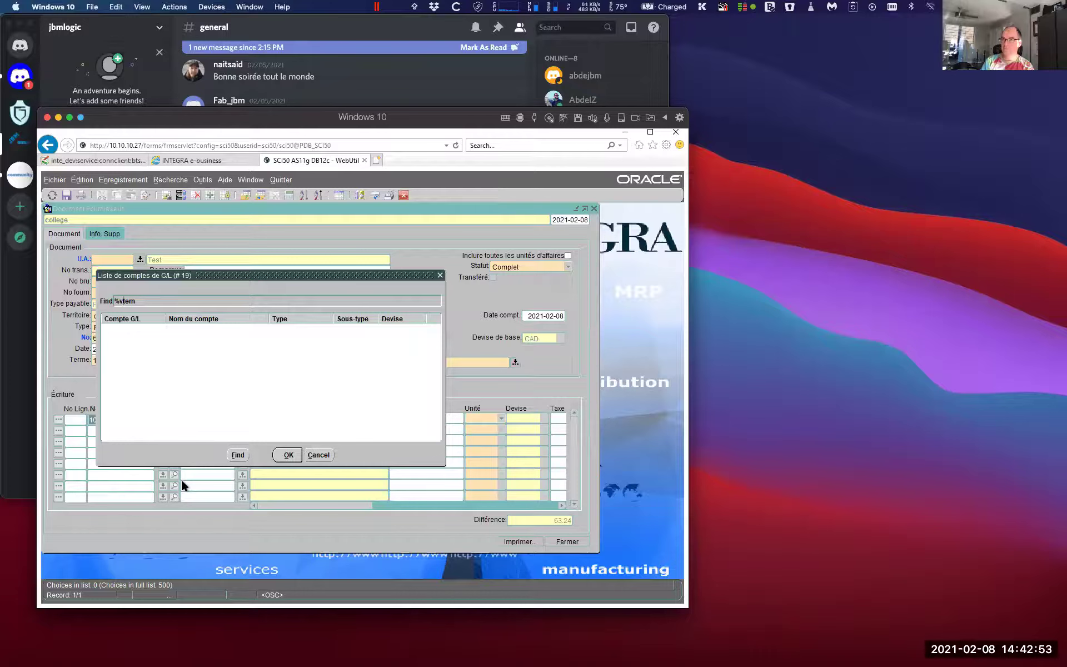
type("è")
key("BackSpace")
type("ê")
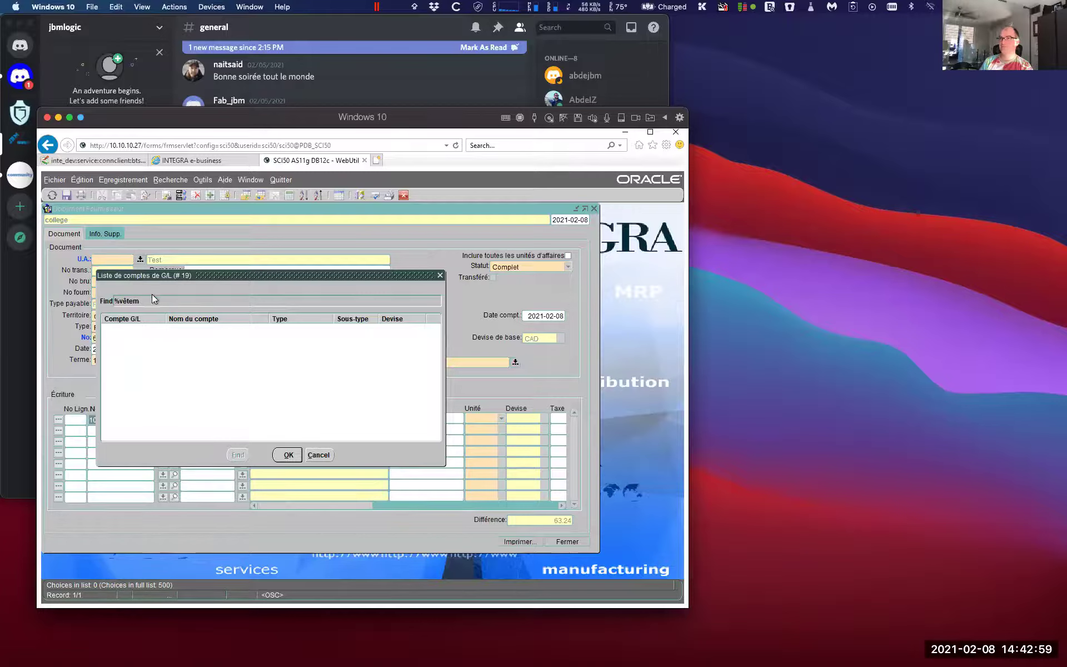
key("BackSpace")
key("BackSpace")
key("BackSpace")
key("BackSpace")
key("BackSpace")
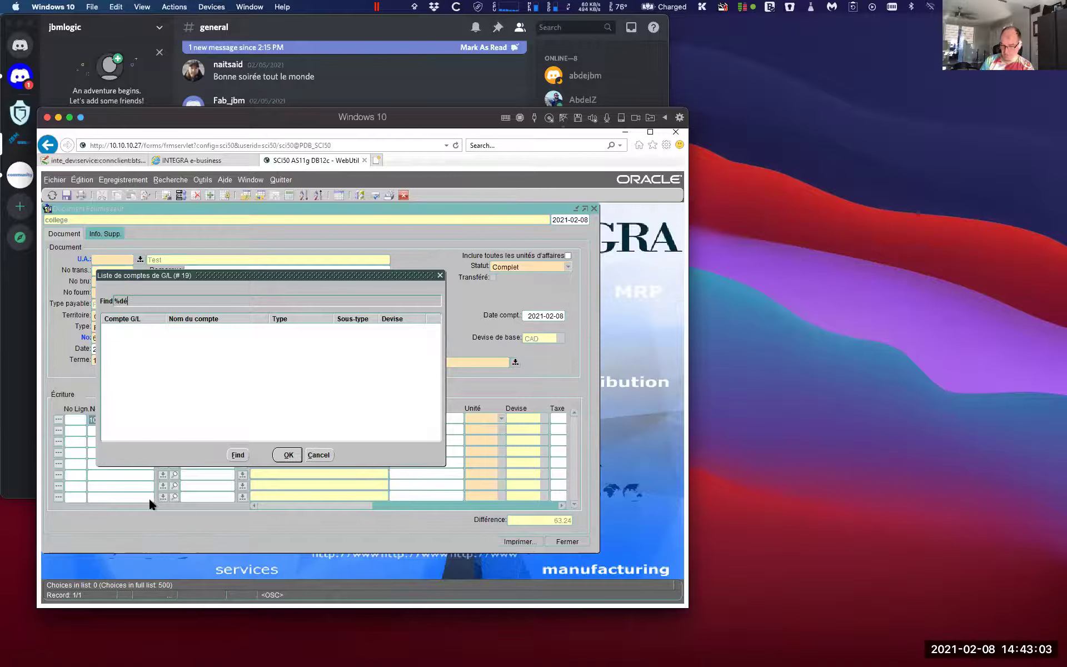
type("nse")
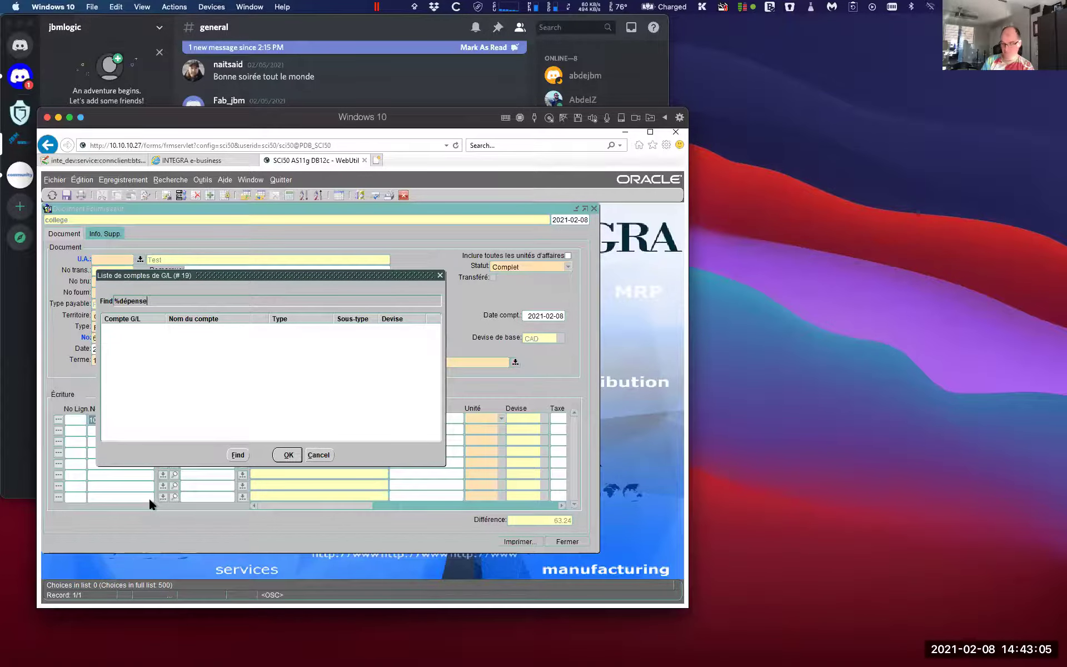
key("Return")
Select 700800-00 PAPETERIE & FOURNITURES as the first line's account
scroll(198, 394, "down", 15)
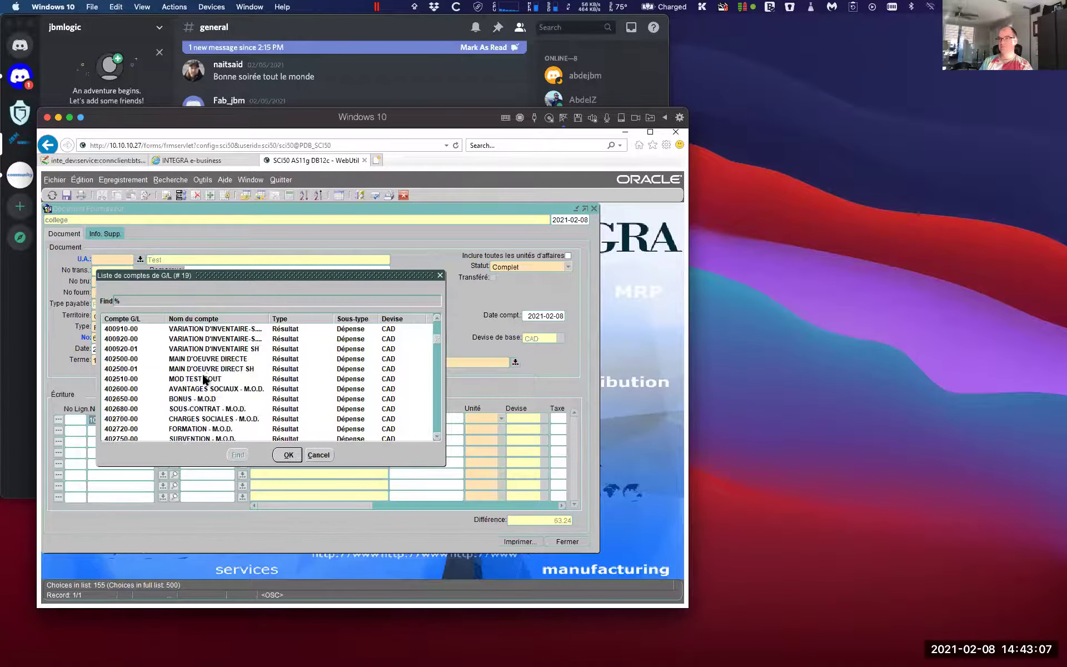
scroll(199, 394, "down", 10)
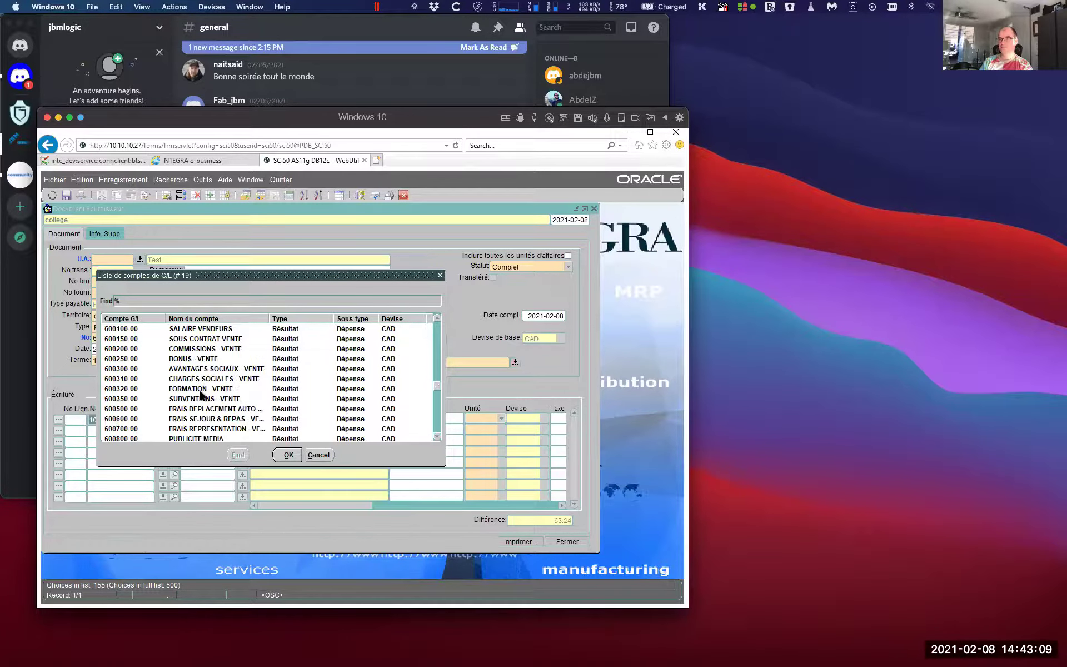
left_click(194, 419)
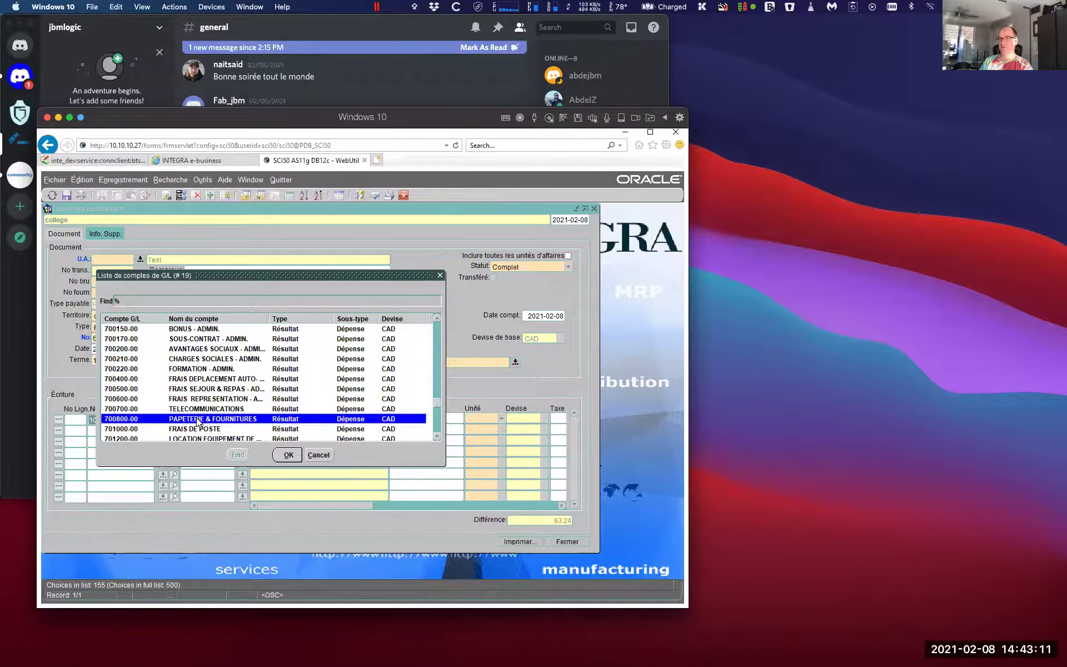
left_click(281, 455)
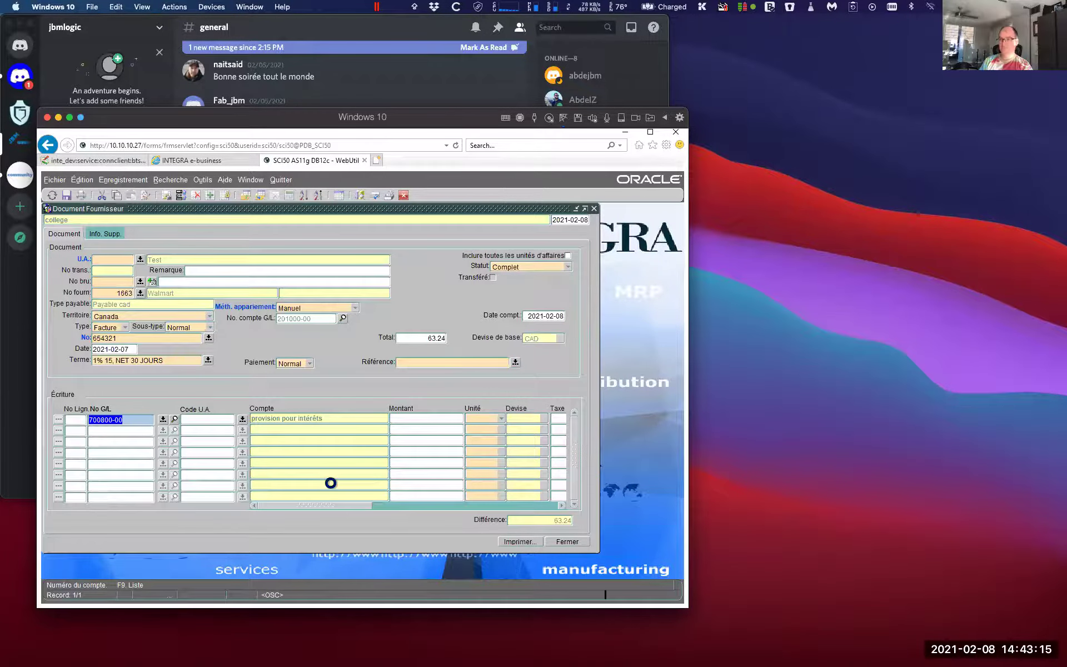
Enter -58.00 on line 1 (700800-00) and dismiss the entries-must-total-zero alerts
key("Tab")
key("Tab")
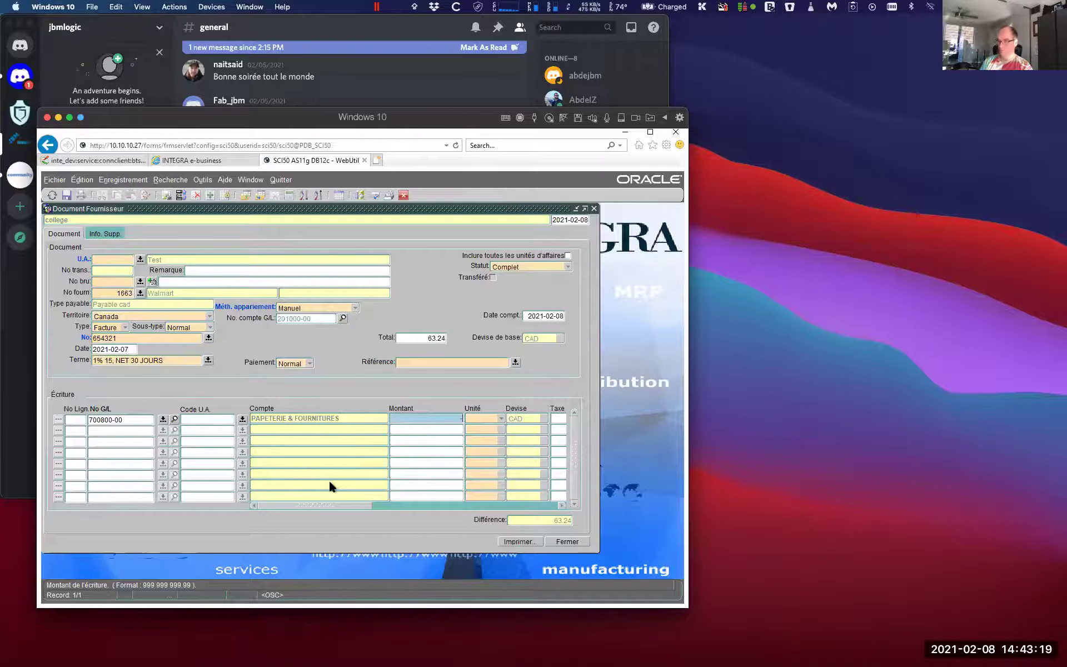
type("-58")
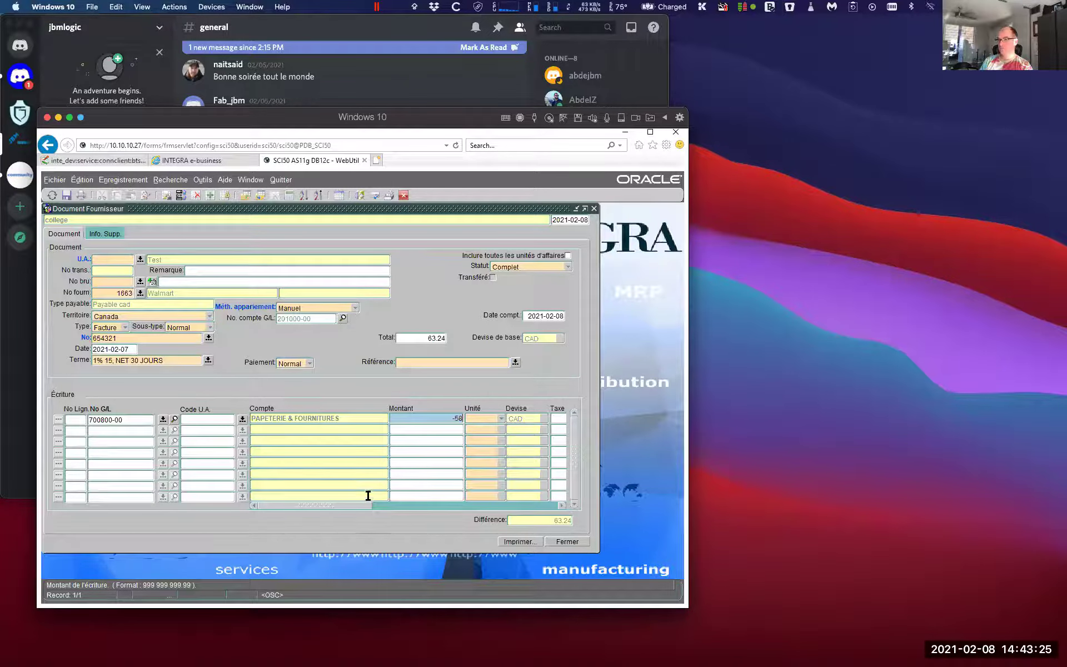
left_click_drag(358, 504, 399, 506)
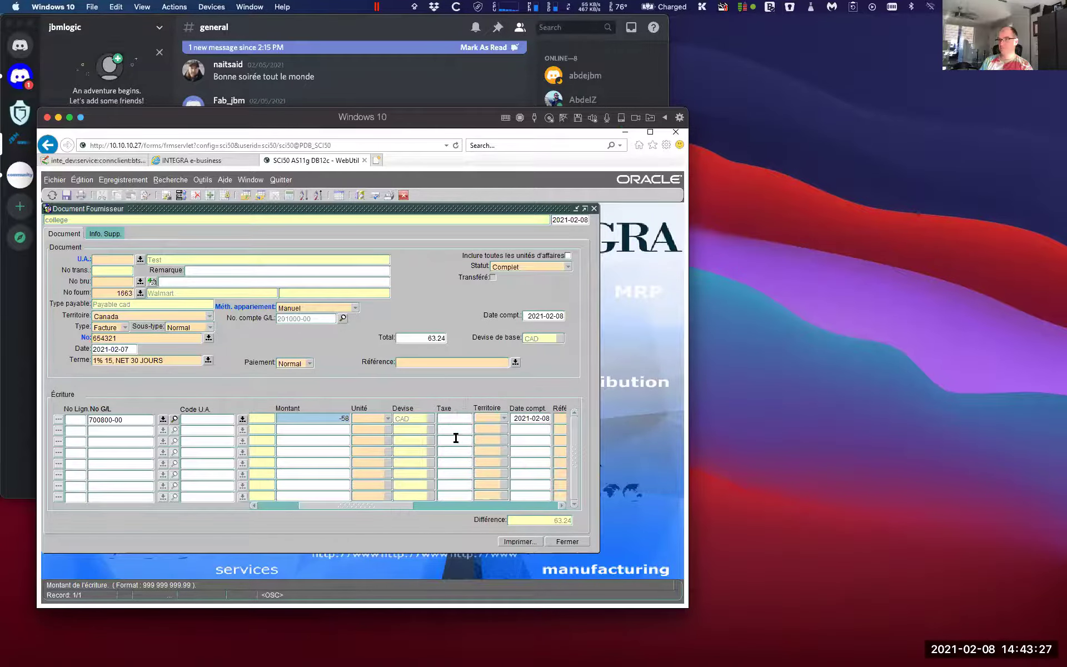
left_click(459, 418)
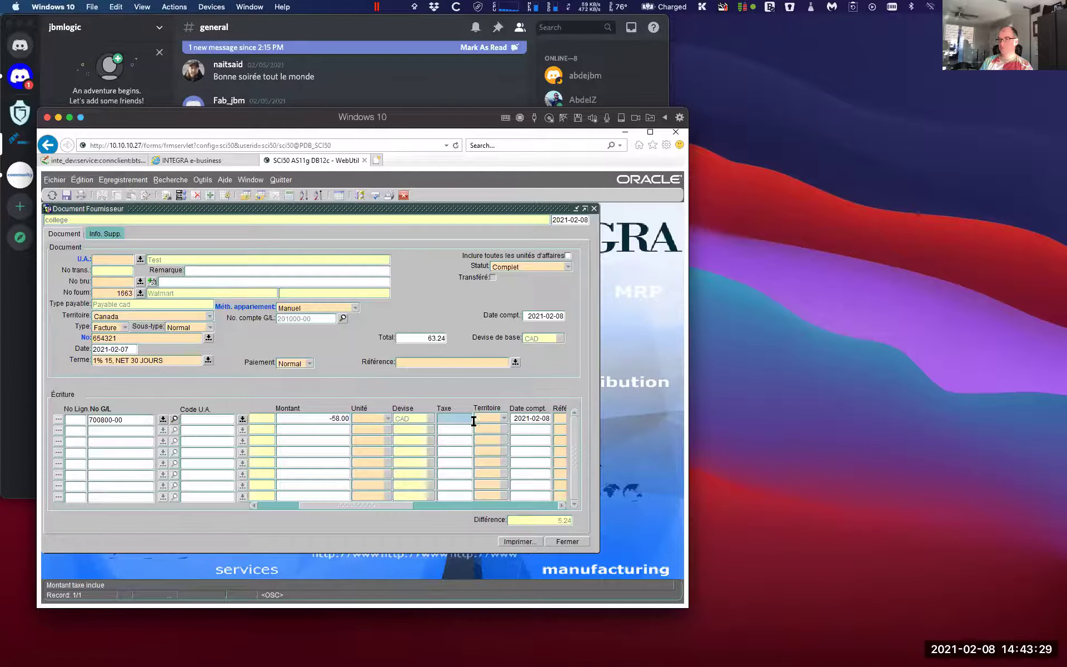
left_click(494, 419)
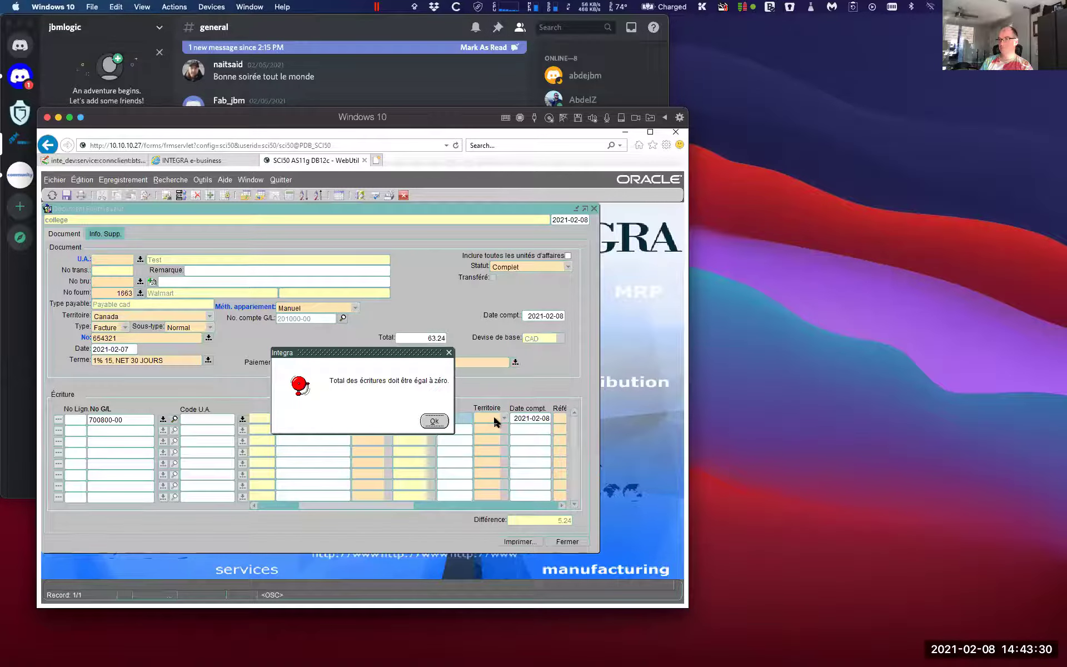
left_click(435, 419)
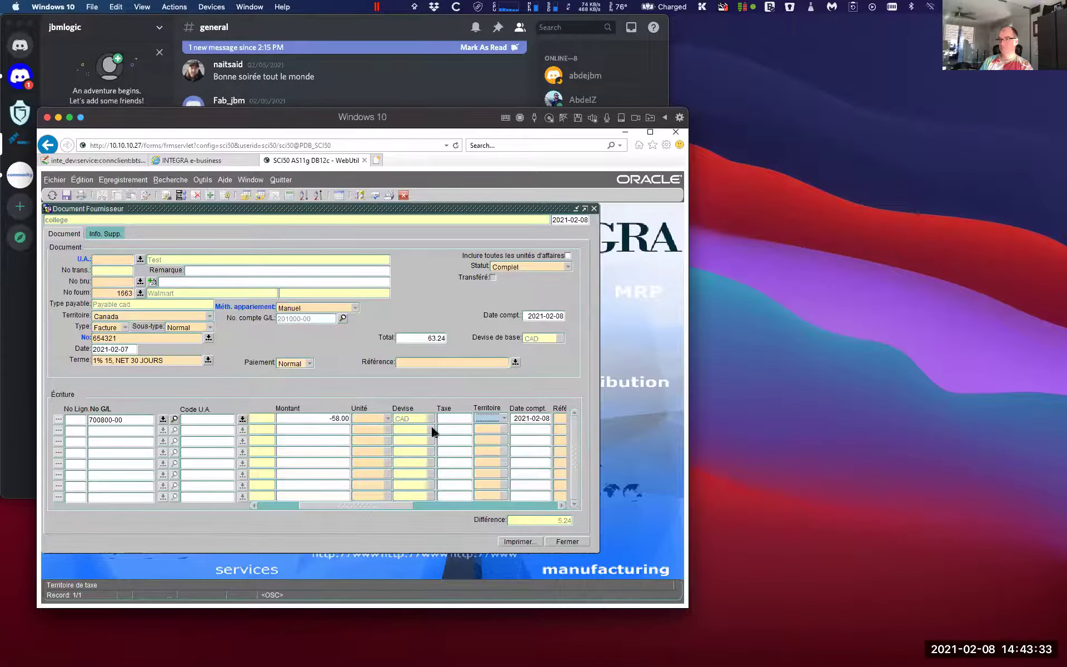
left_click(488, 420)
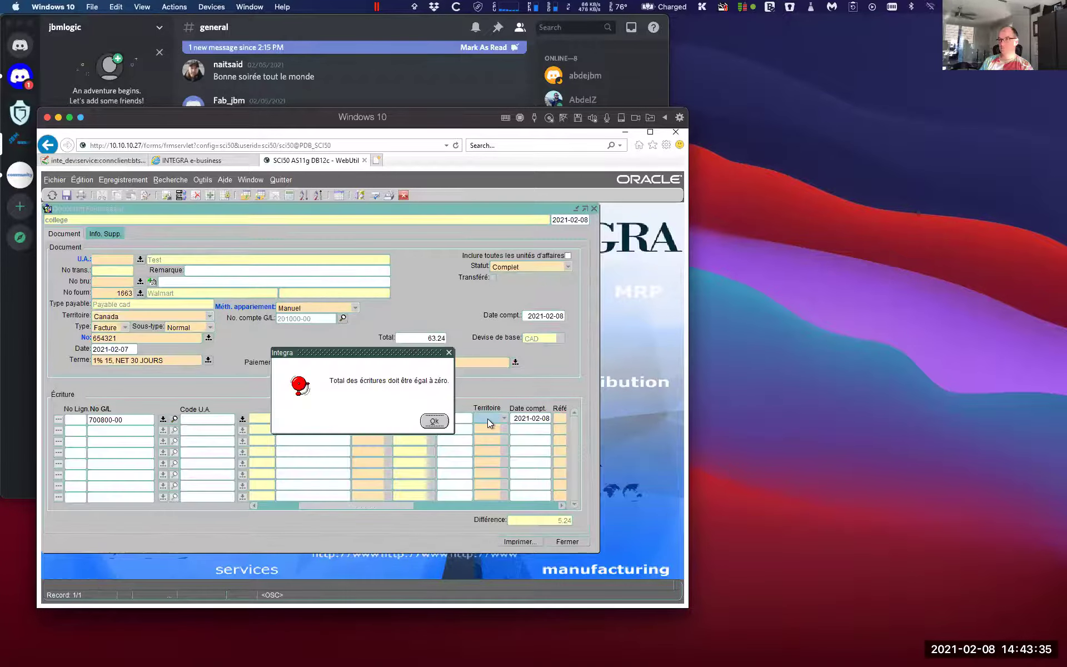
left_click(435, 420)
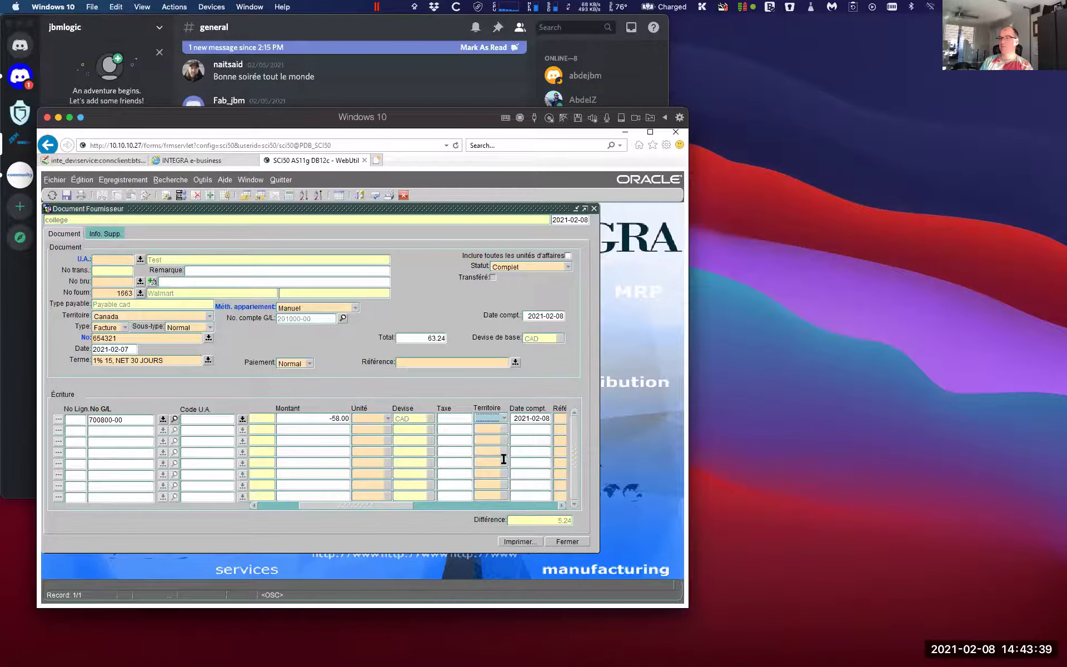
left_click_drag(348, 505, 248, 507)
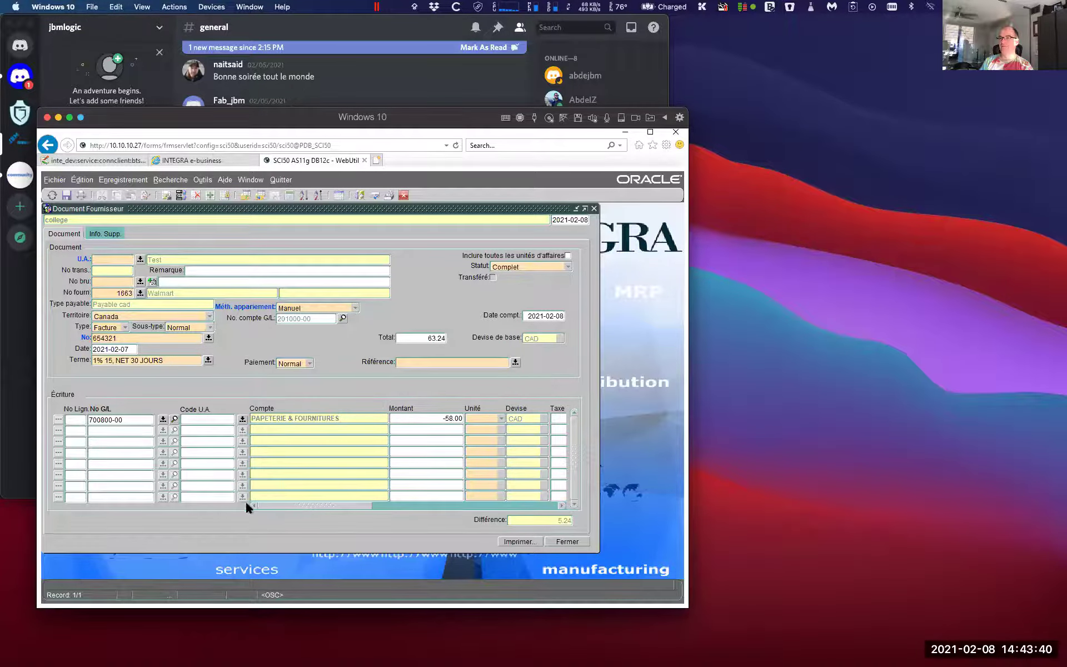
Add a second entry line on account 300201-00 ESCOMPTES VENTES TAX TPS
left_click(126, 430)
left_click(163, 432)
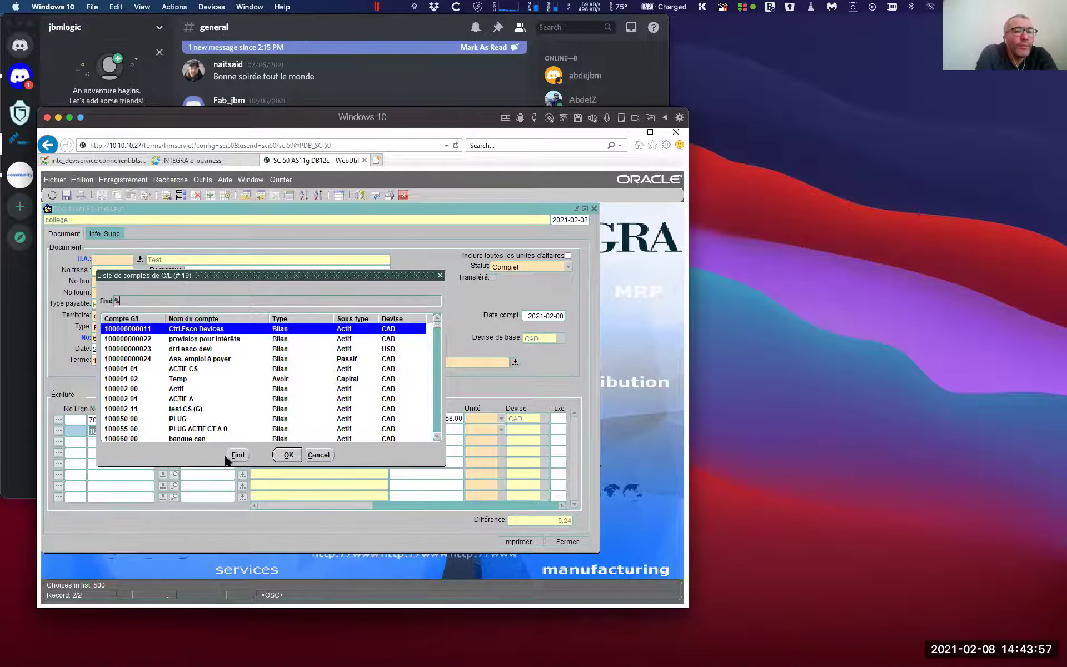
type("tps")
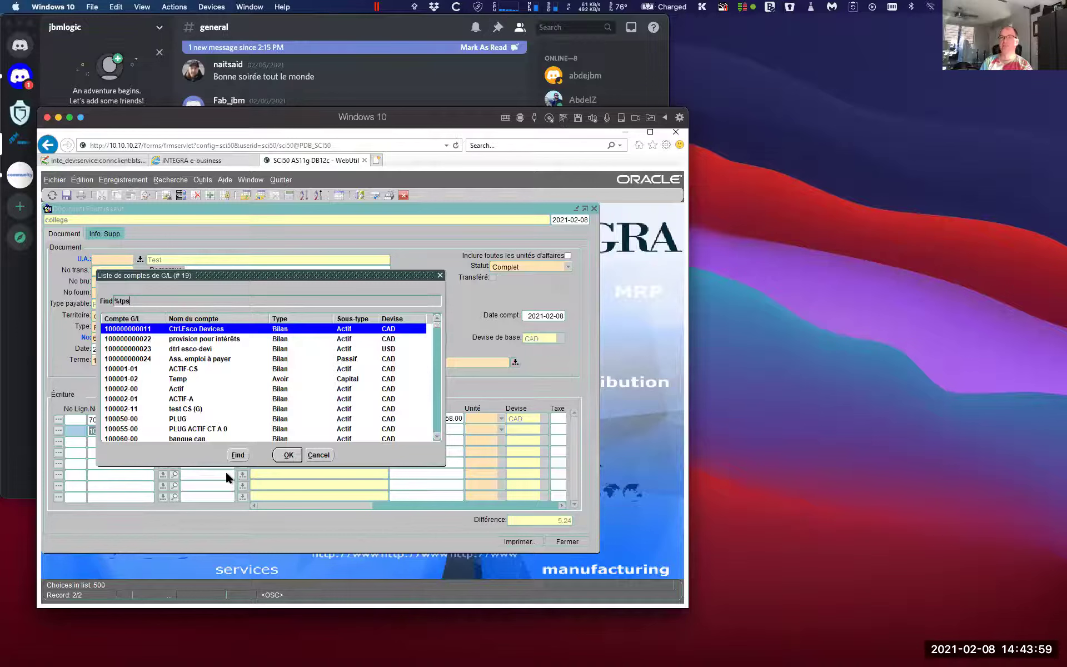
key("Return")
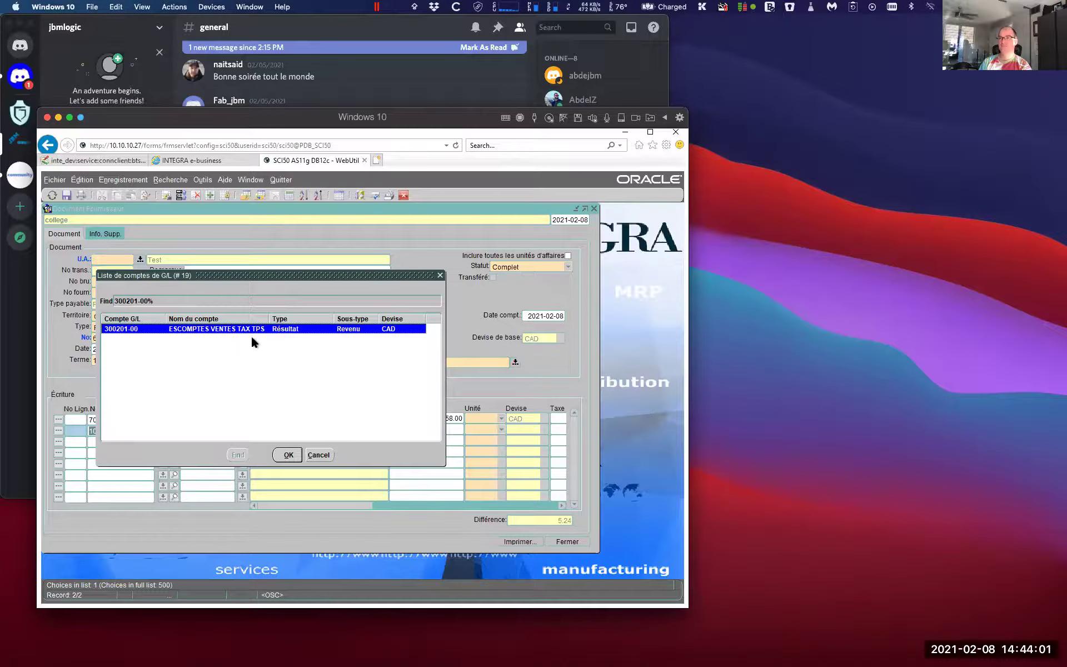
left_click(289, 455)
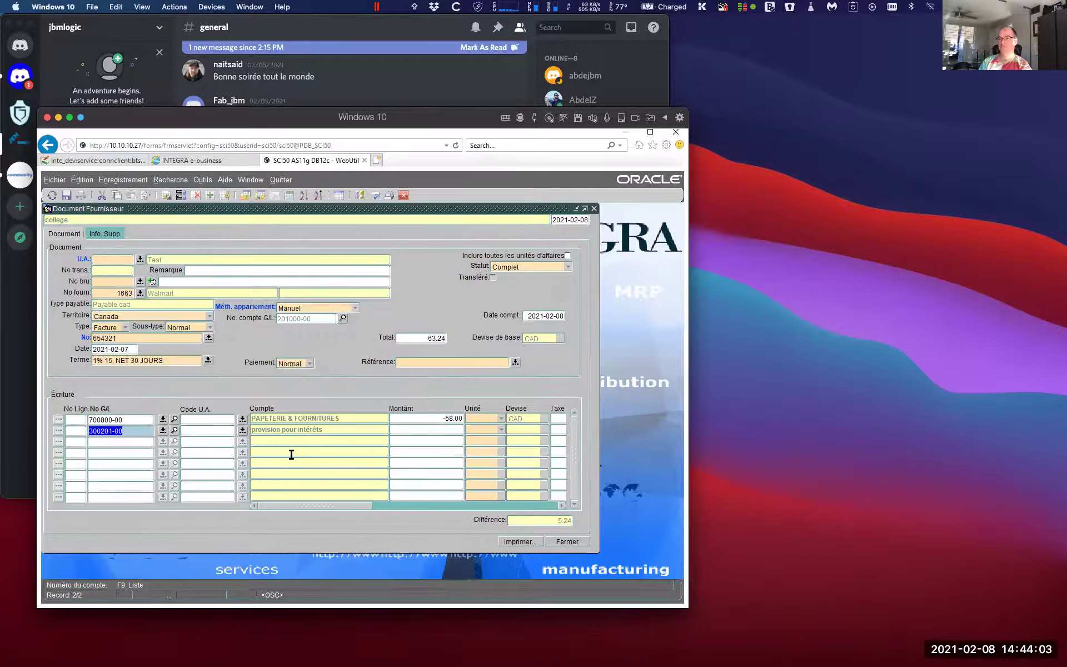
key("Tab")
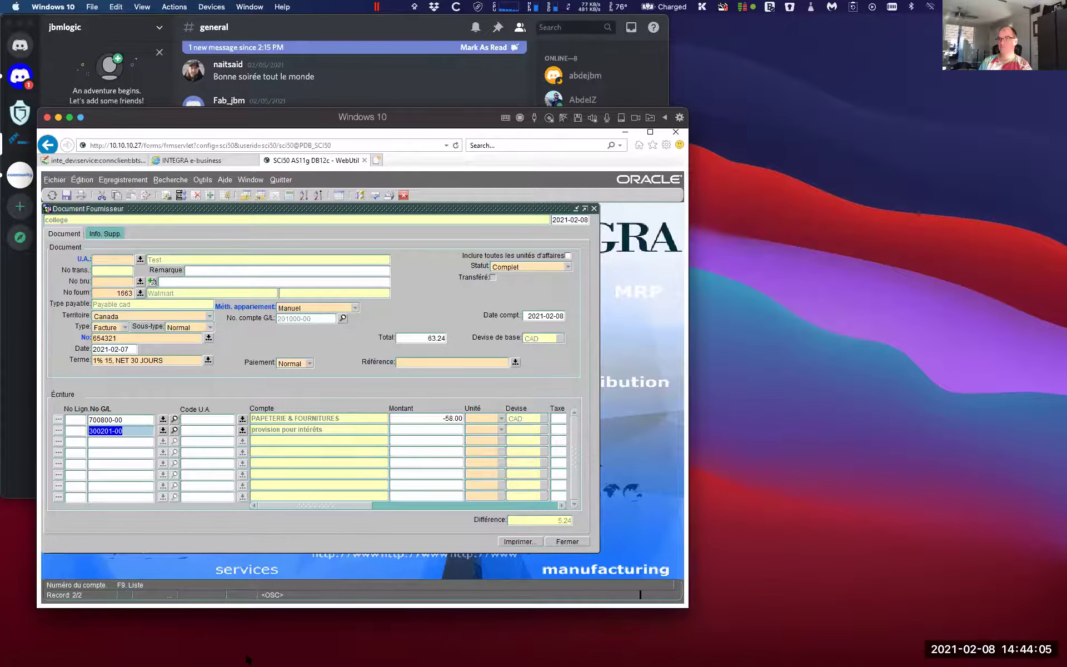
Give the GST discount line an amount of -5.24 and save the invoice
mouse_move(248, 661)
key("Tab")
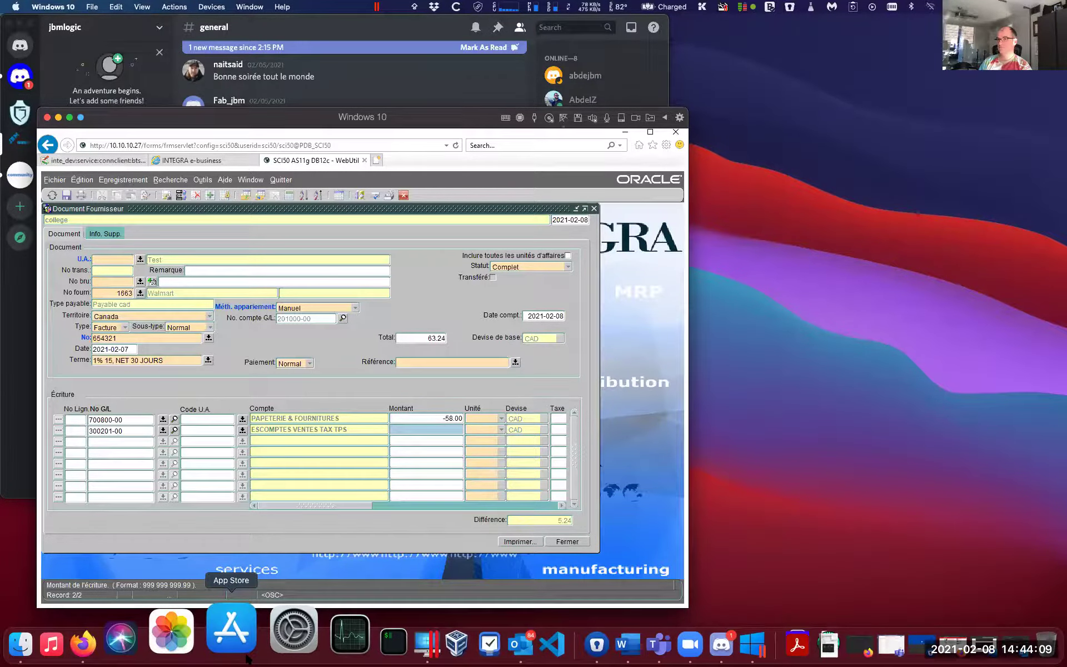
type("-5,24")
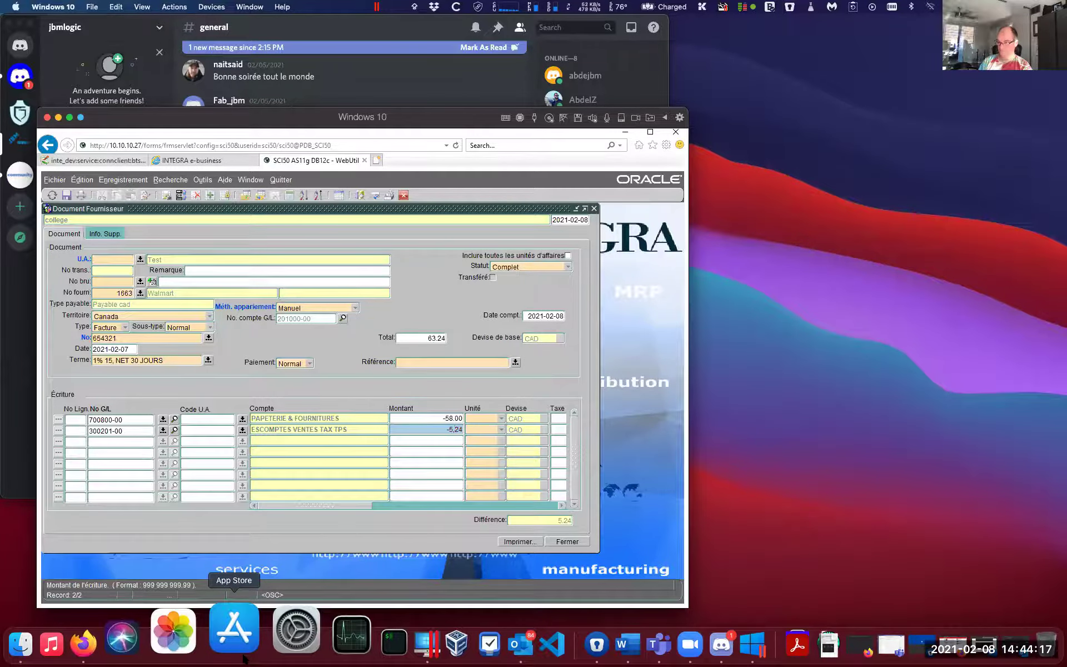
key("Tab")
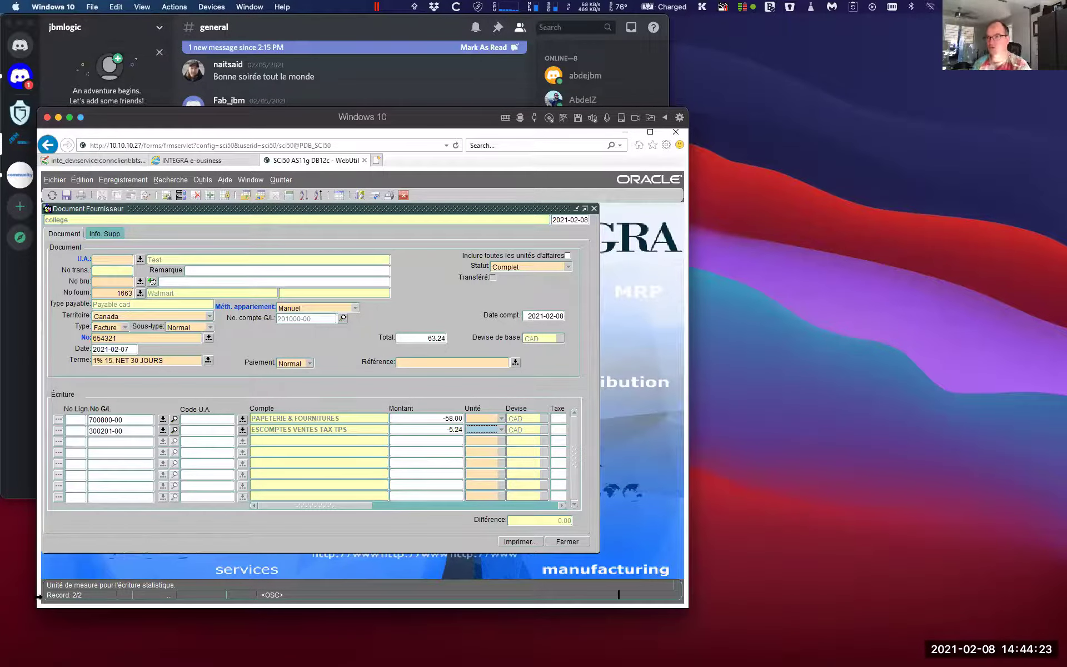
key("F10")
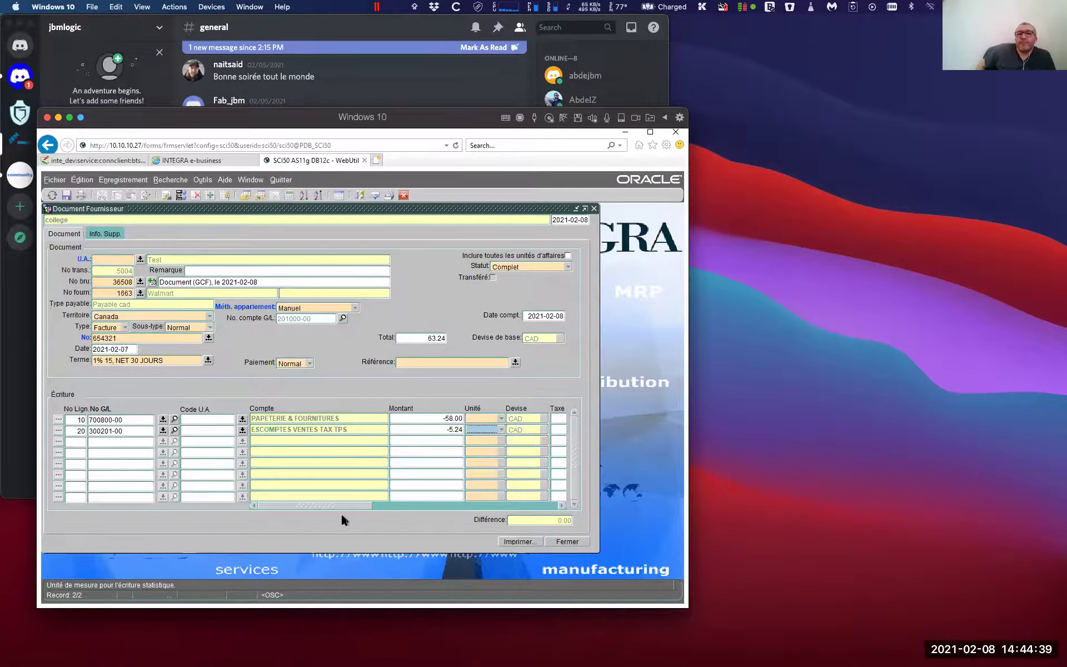
Scroll the Écriture grid right and back left to review the entry columns
left_click_drag(355, 508, 585, 515)
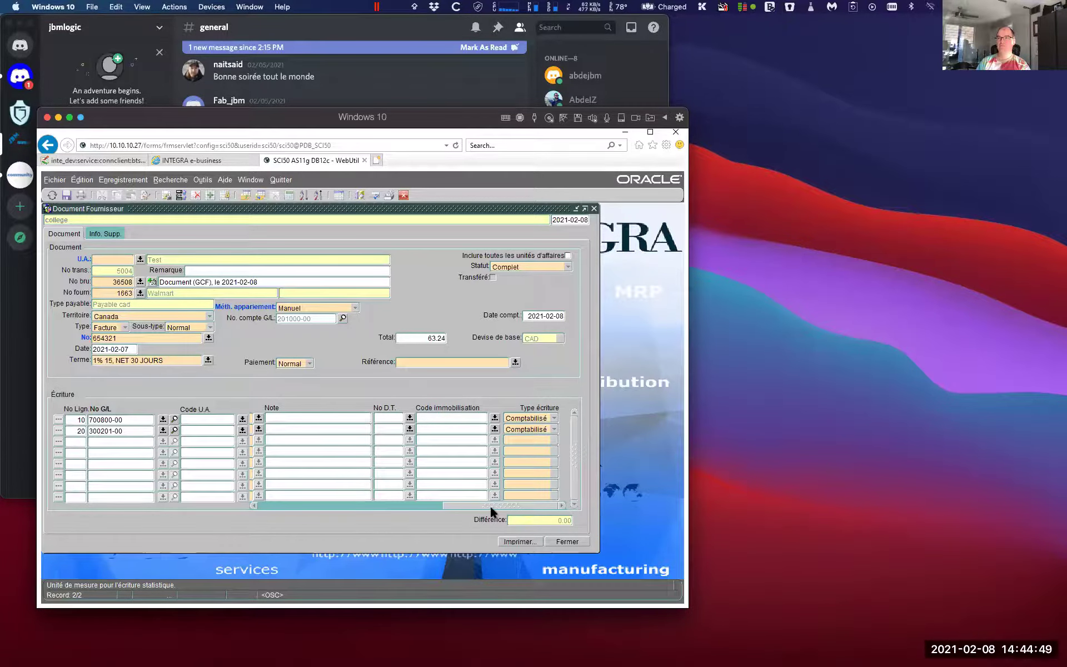
left_click_drag(489, 505, 255, 518)
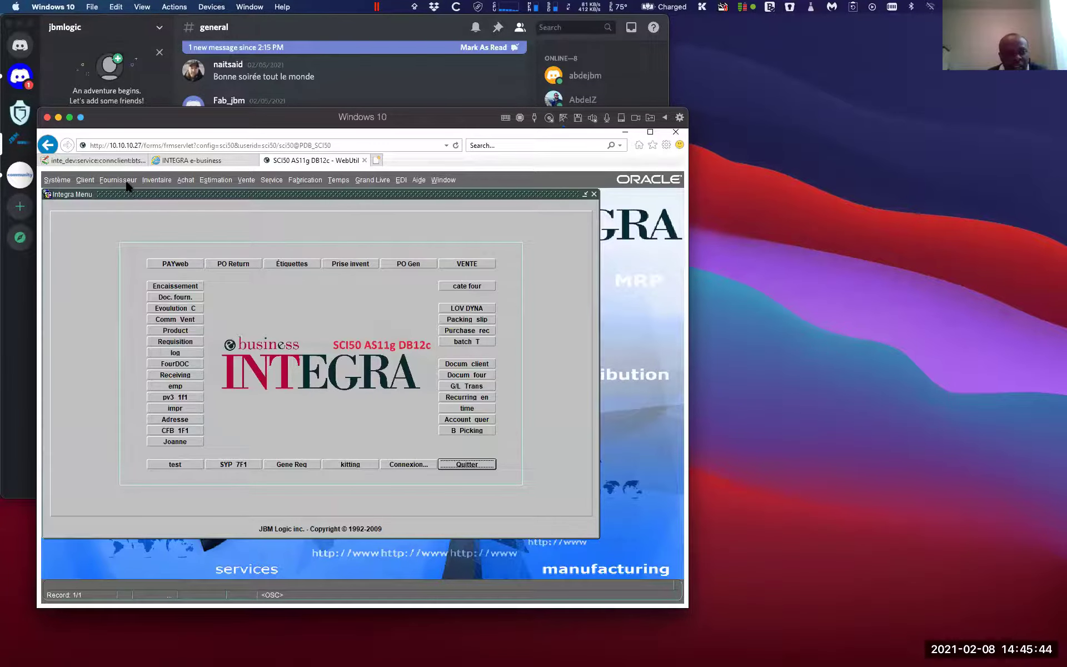
Open a new Client > Ajustement form and go to the Client No. field
left_click(84, 180)
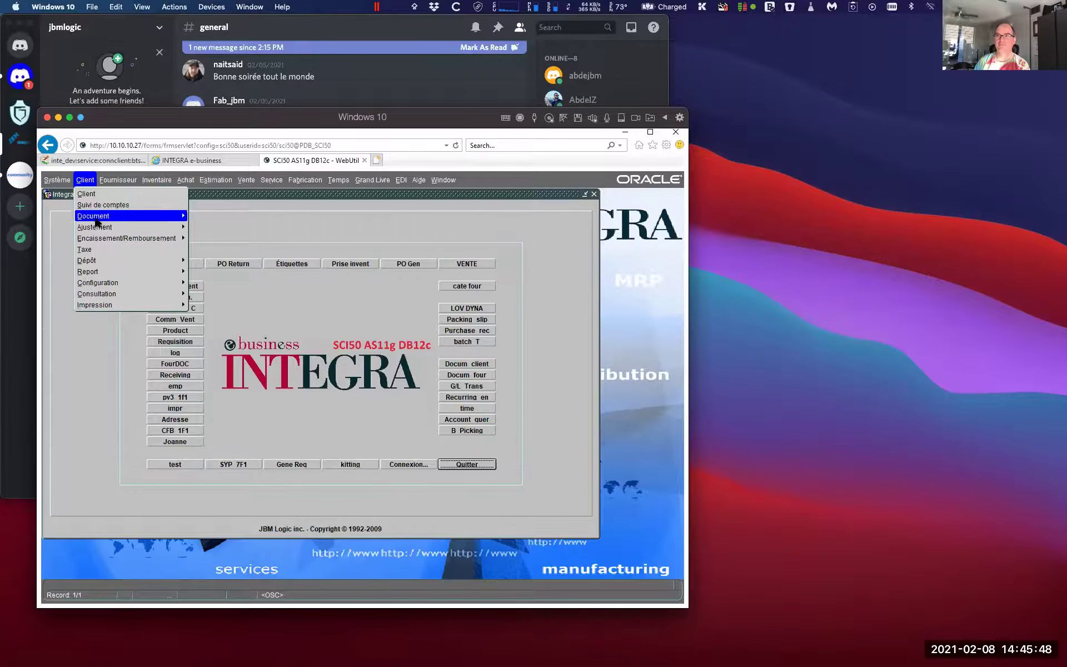
left_click(188, 228)
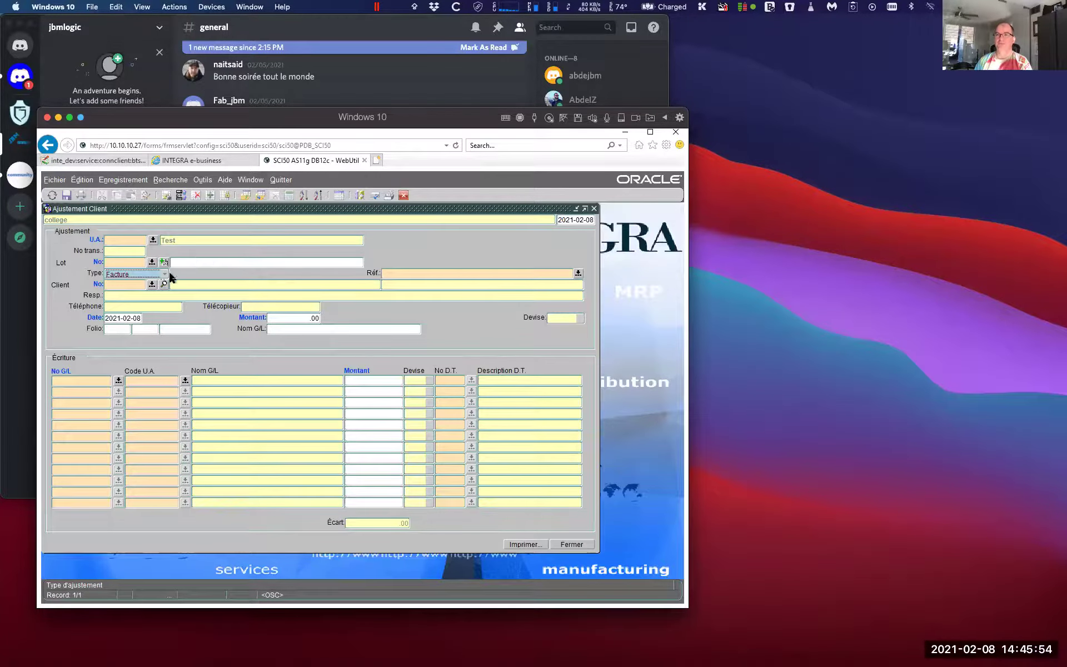
left_click(129, 285)
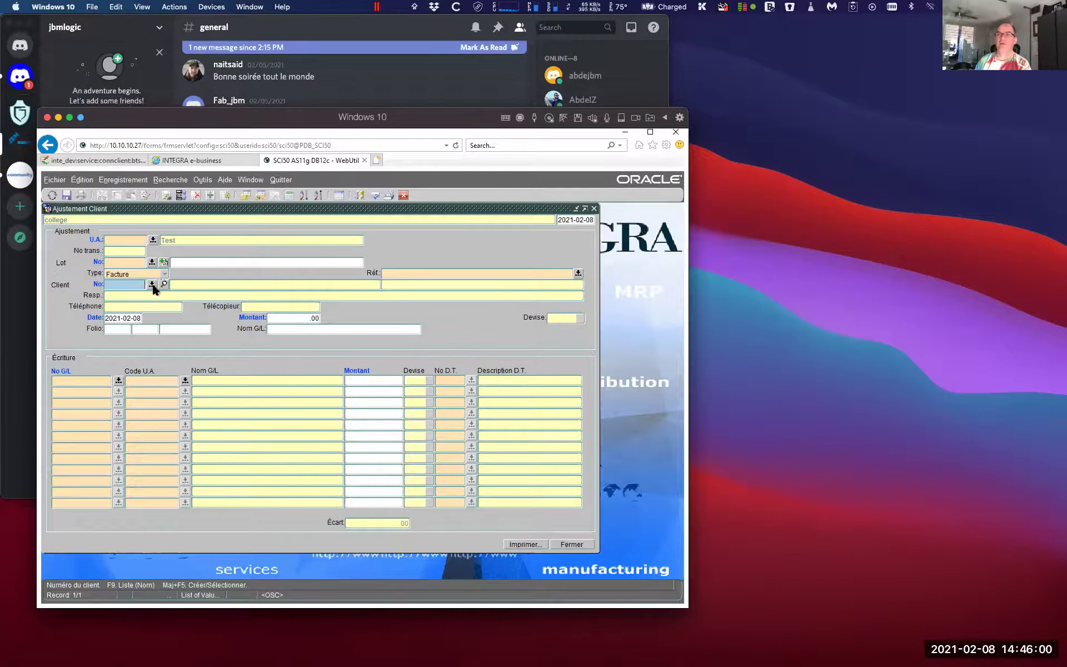
Choose customer 96110 CANADA INC. and set the adjustment amount to -10.00
left_click(153, 285)
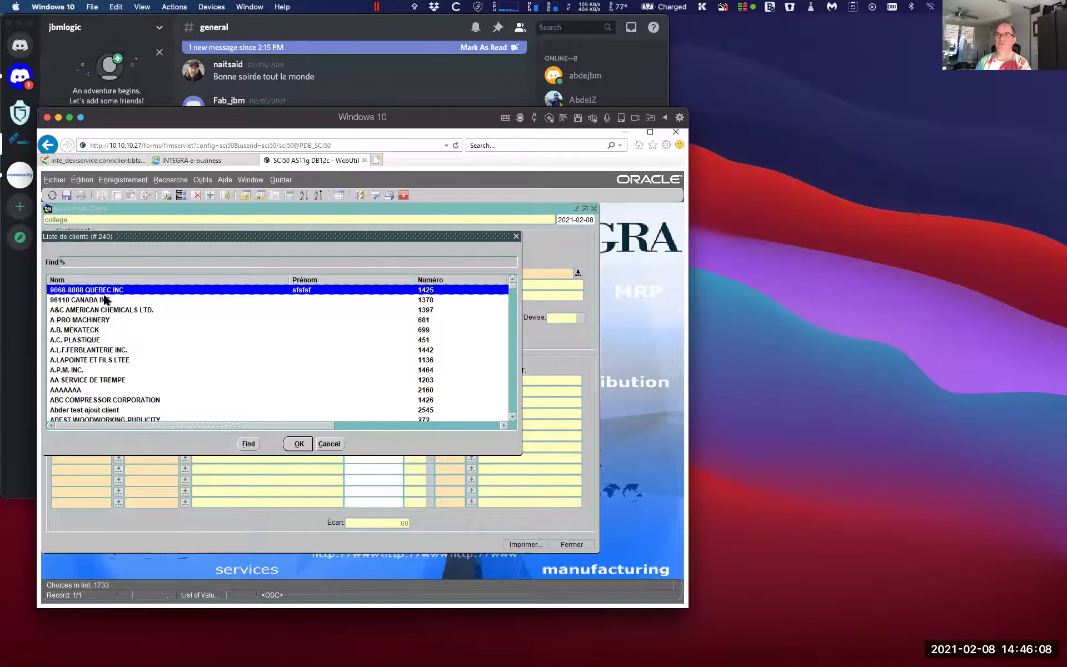
left_click(101, 300)
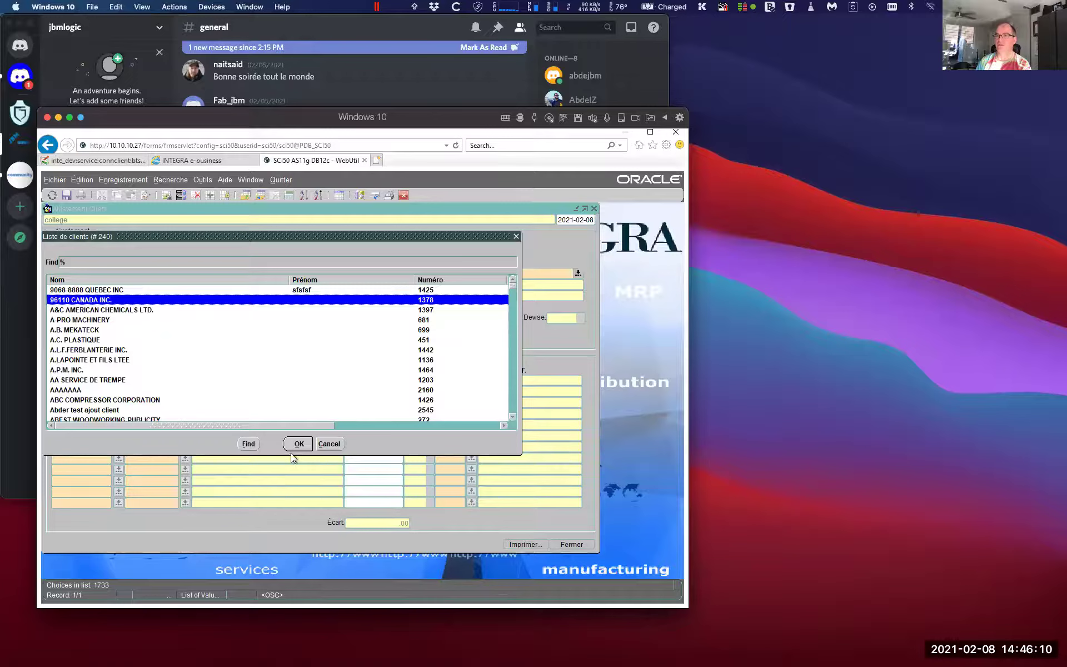
left_click(299, 443)
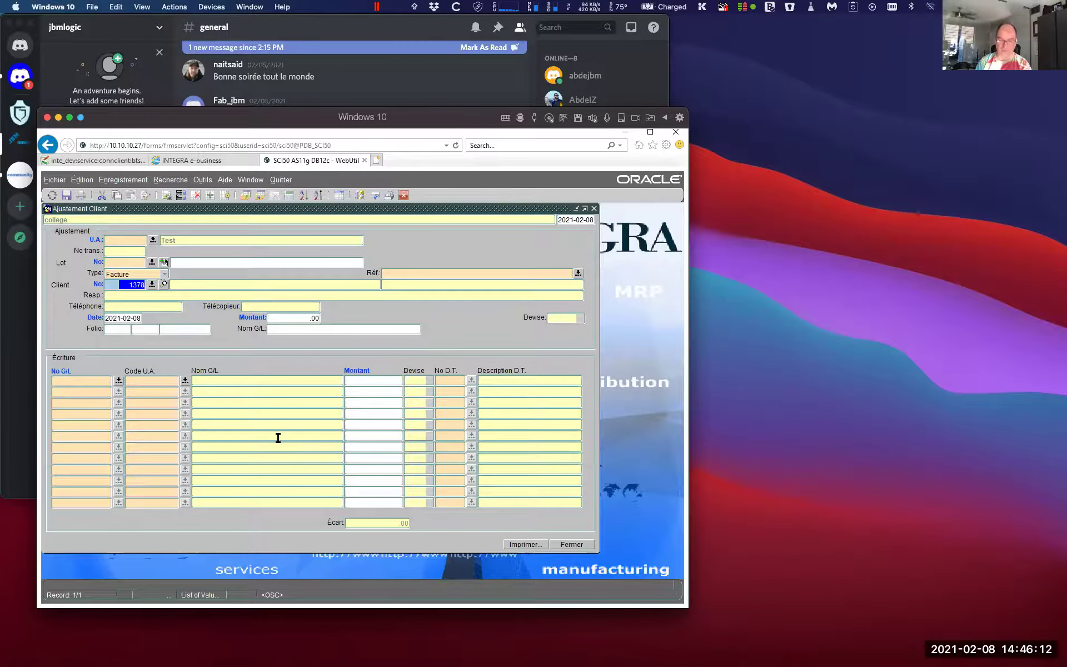
key("Tab")
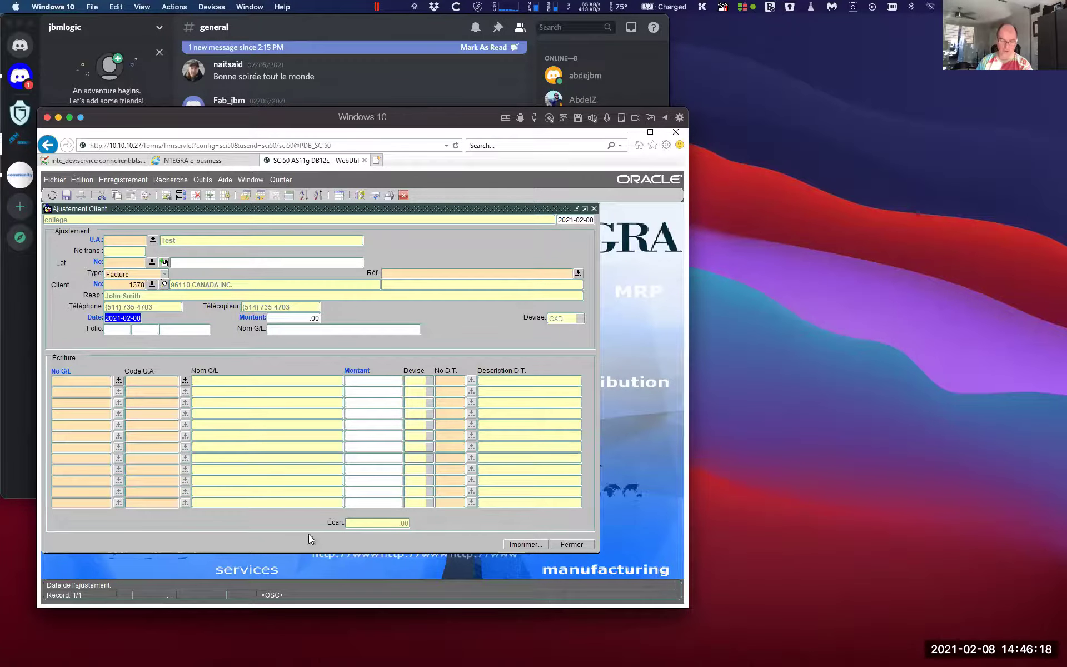
mouse_move(327, 661)
key("Tab")
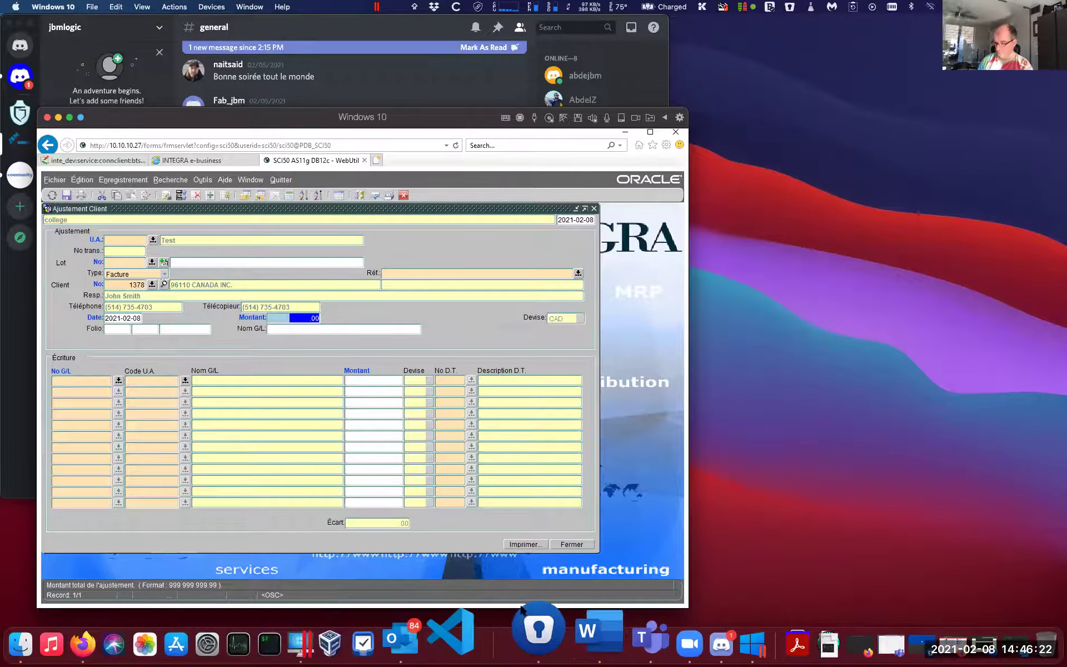
key("BackSpace")
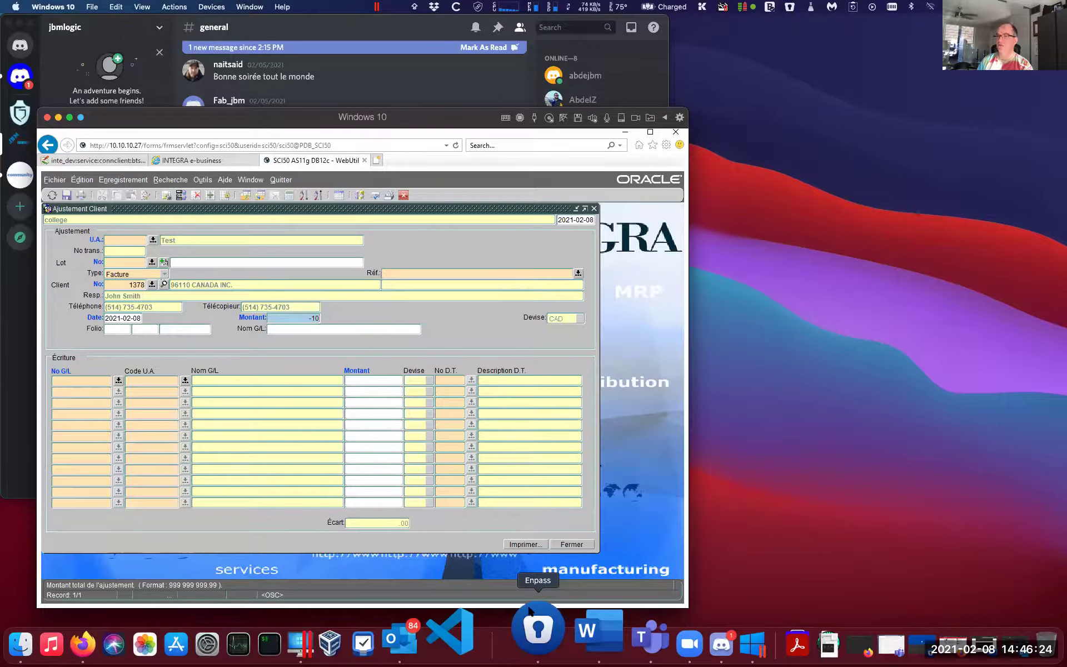
key("Tab")
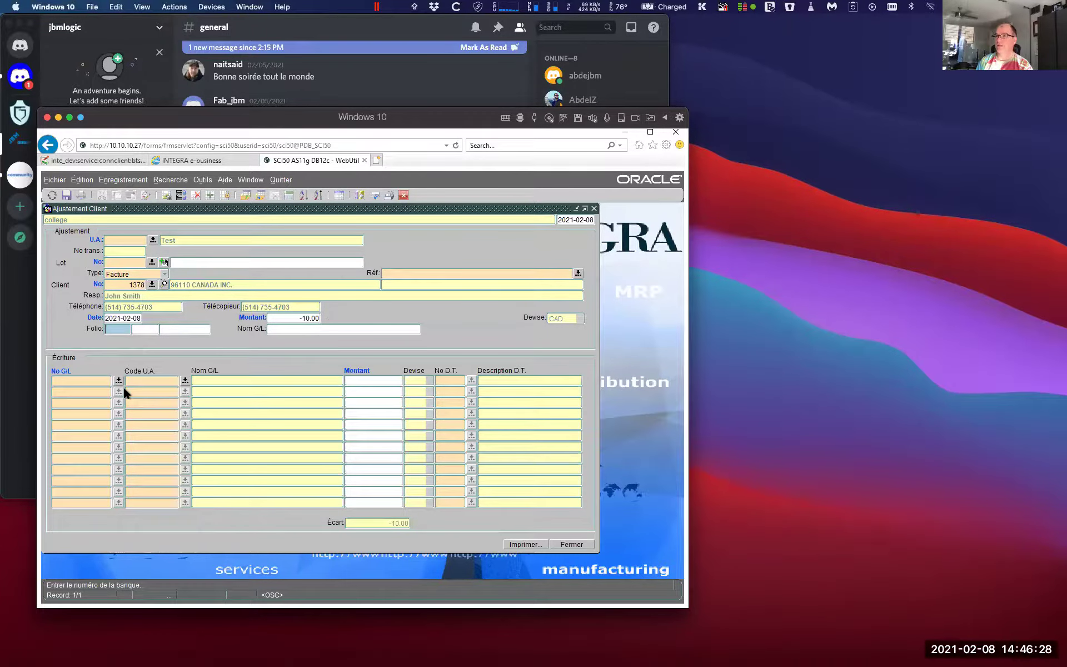
Post 10.00 to 300010-00 VENTES CANADIENNES and save the adjustment as batch 36509
left_click(119, 380)
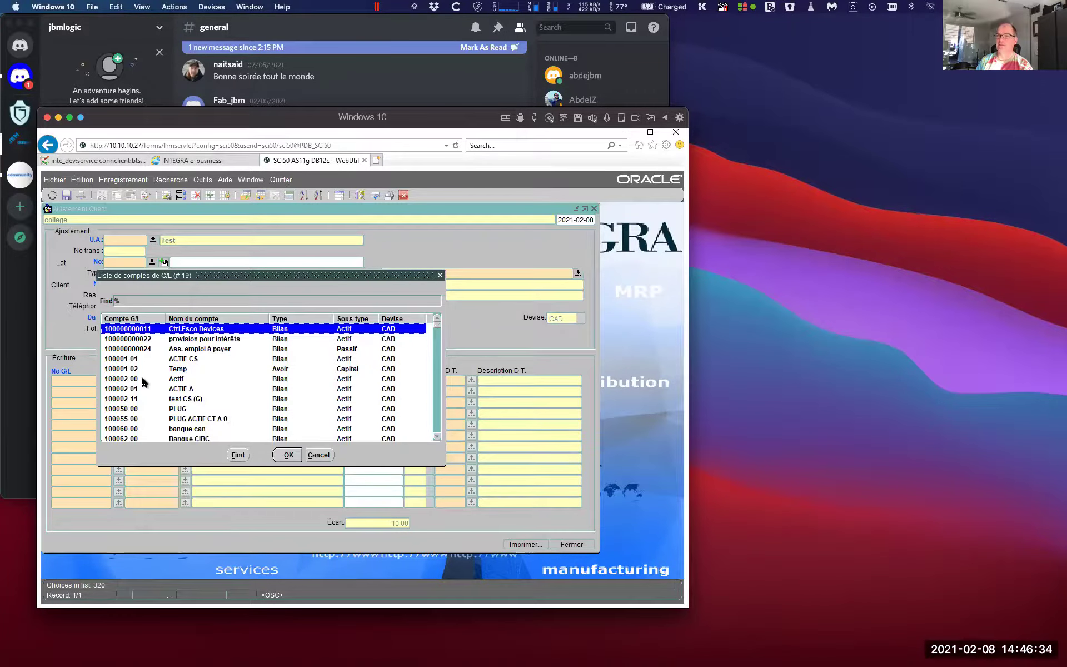
type("reven")
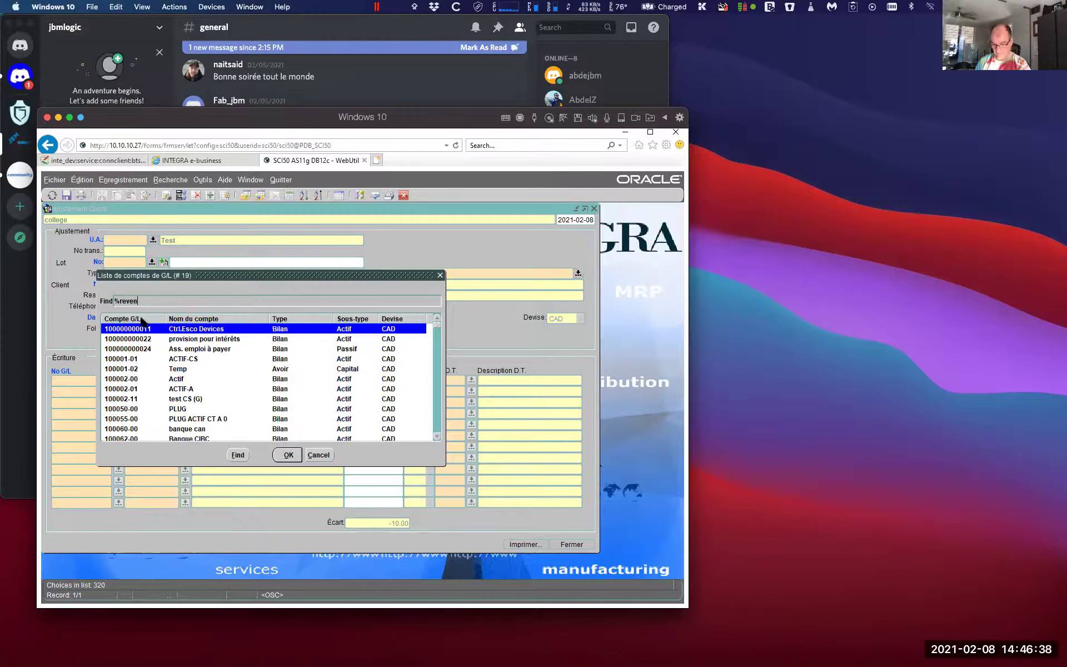
key("Return")
double_click(179, 340)
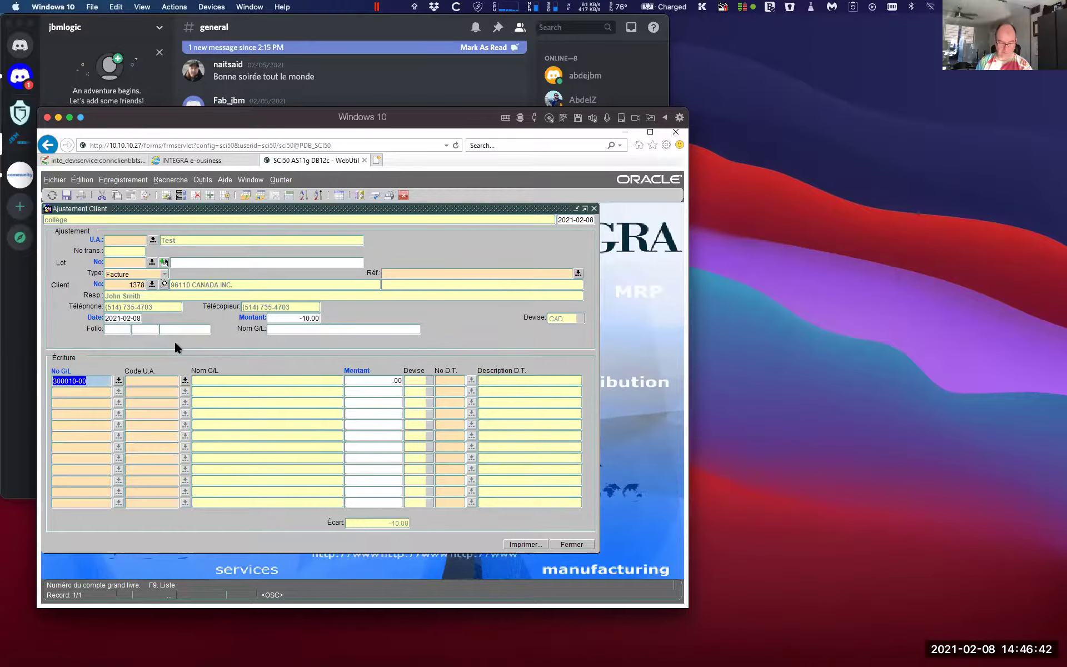
key("Tab")
key("Tab")
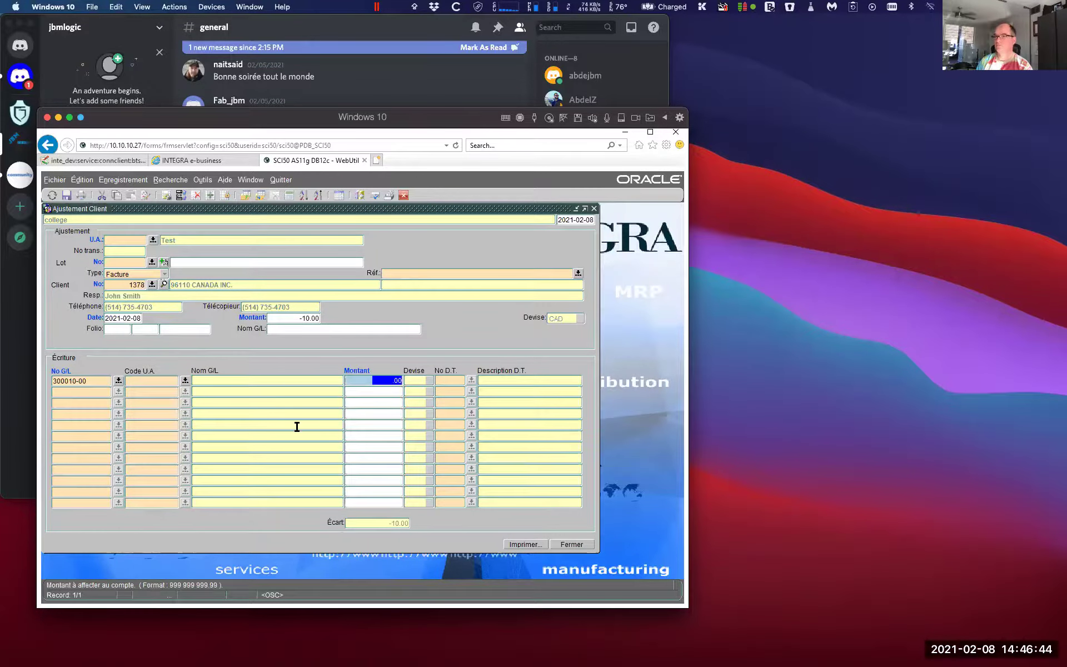
type("10")
key("Tab")
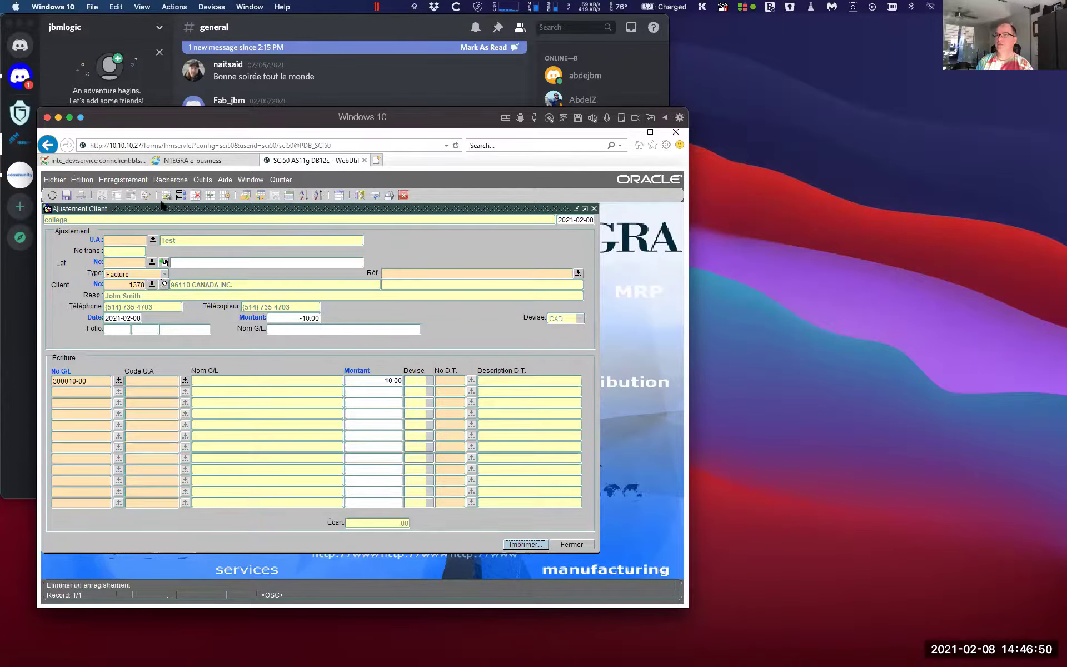
left_click(66, 196)
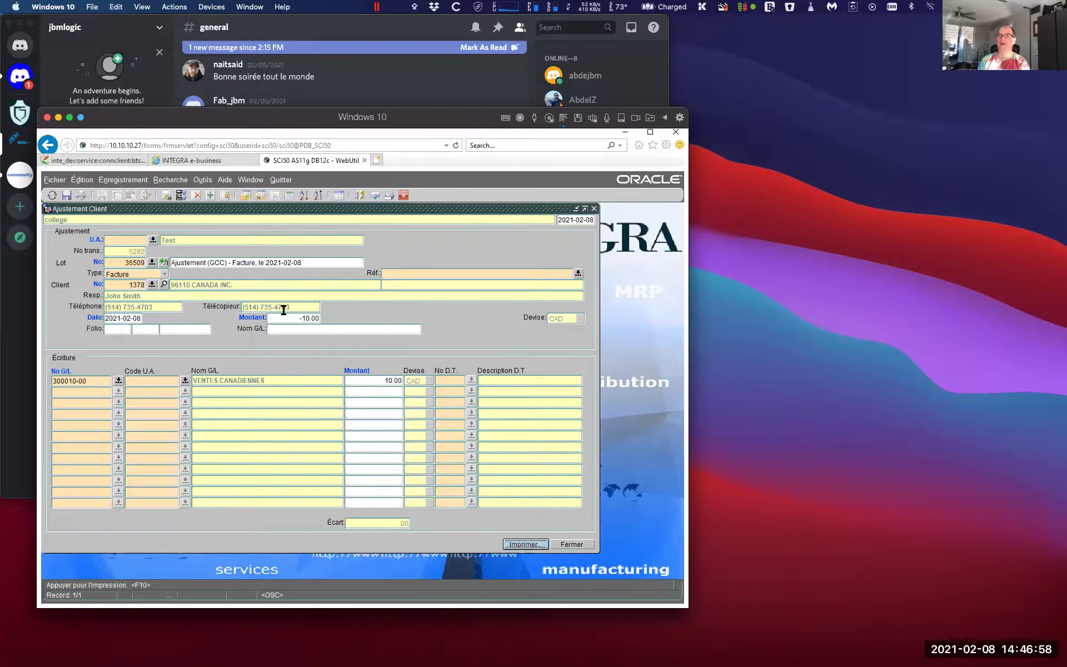
Check the lot description 'Ajustement (GCC) - Facture, le 2021-02-08' on the saved adjustment
left_click(225, 261)
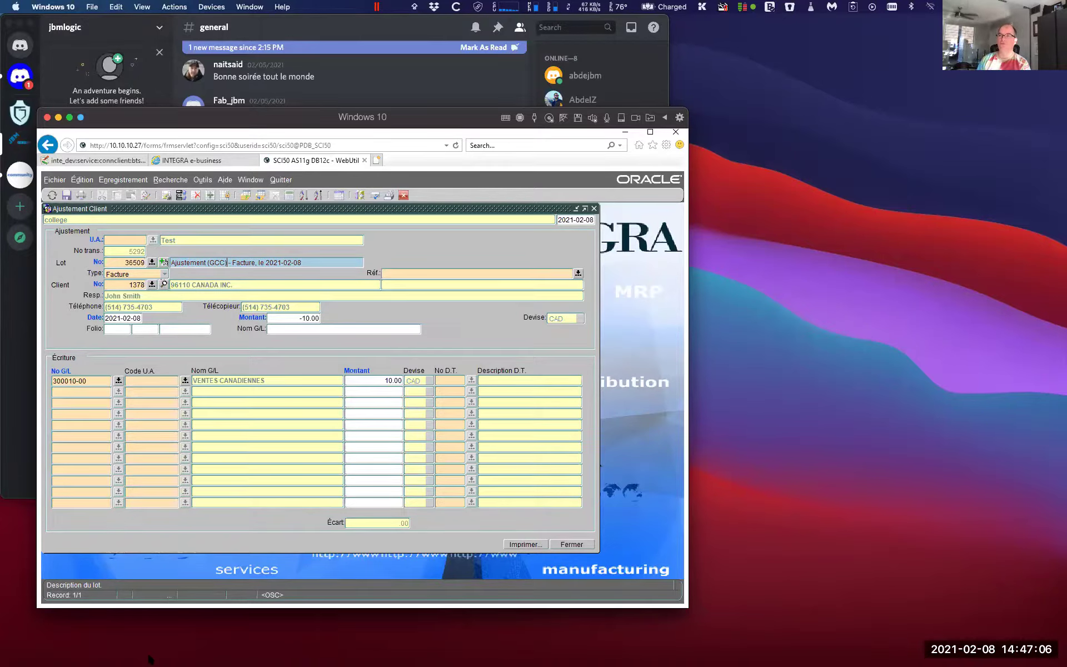
mouse_move(149, 659)
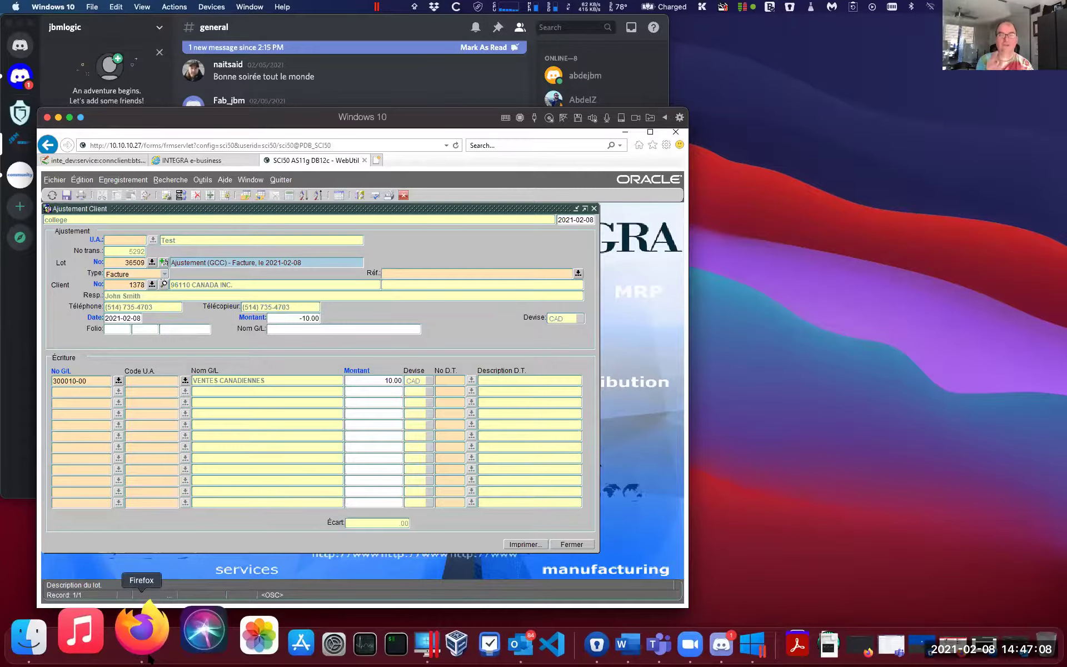